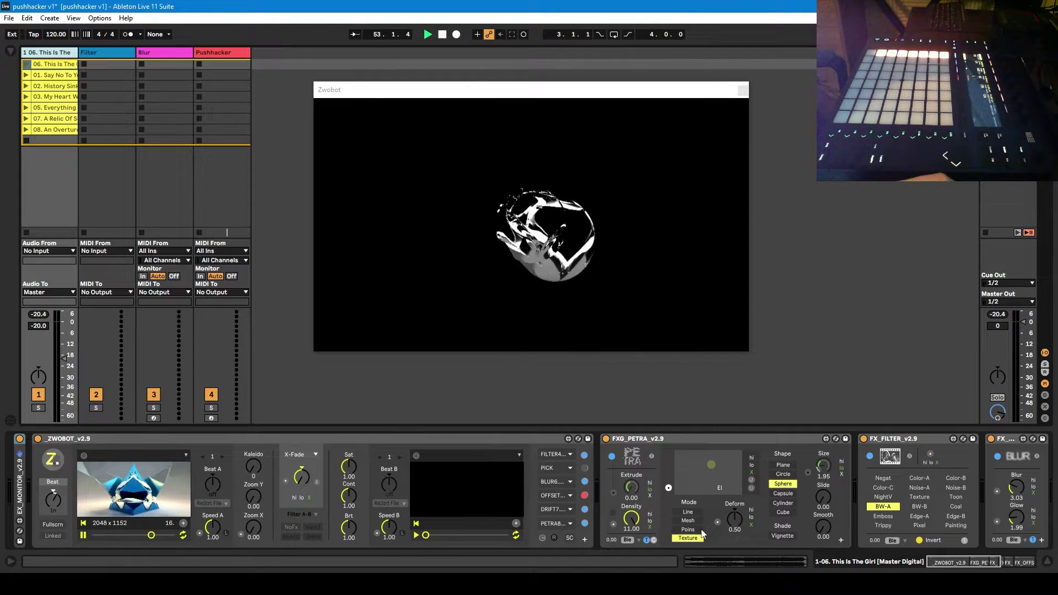
# - Collapse the ZWOBOT_v2.9 device so the chain through FX_OFFSET fits in the Device View
pyautogui.doubleClick(244, 438)
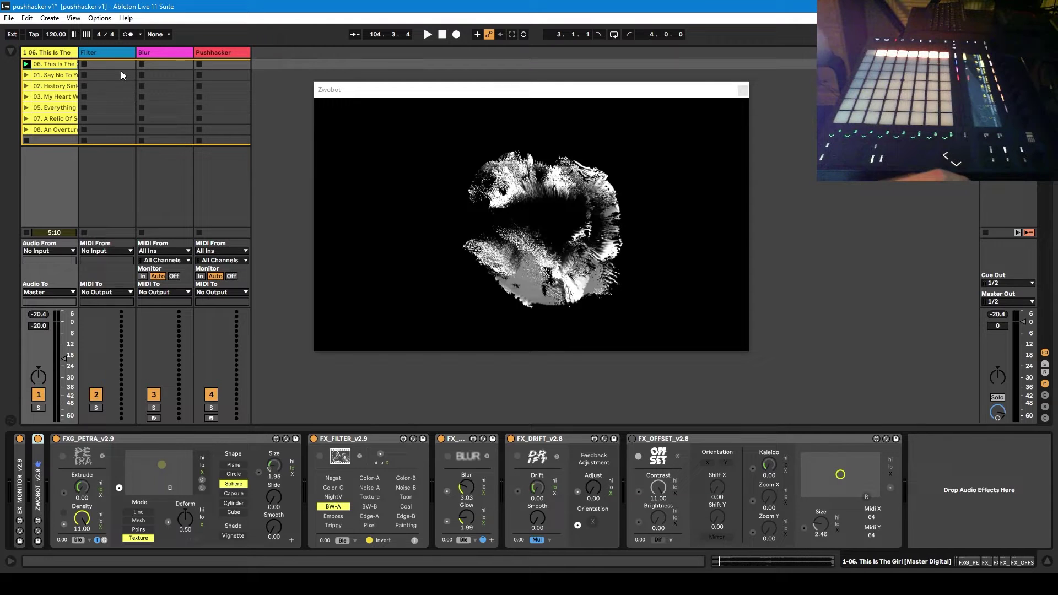
# - Focus the Push controls on PETRA, FILTER, BLUR, DRIFT and OFFSET in turn, ending on FX_FILTER_v2.9
pyautogui.click(128, 439)
pyautogui.click(400, 440)
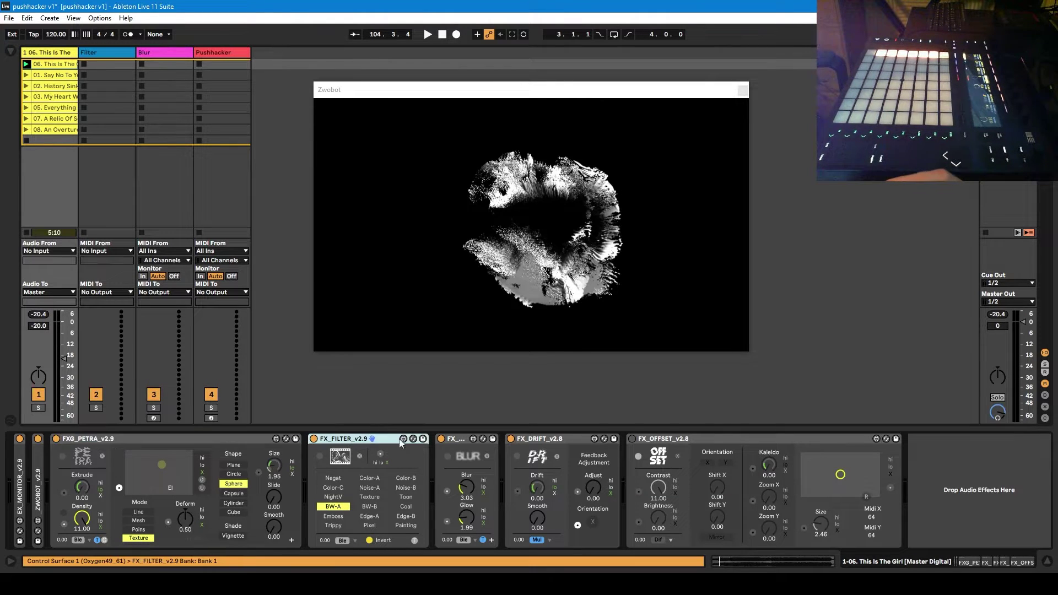
pyautogui.click(456, 441)
pyautogui.click(535, 439)
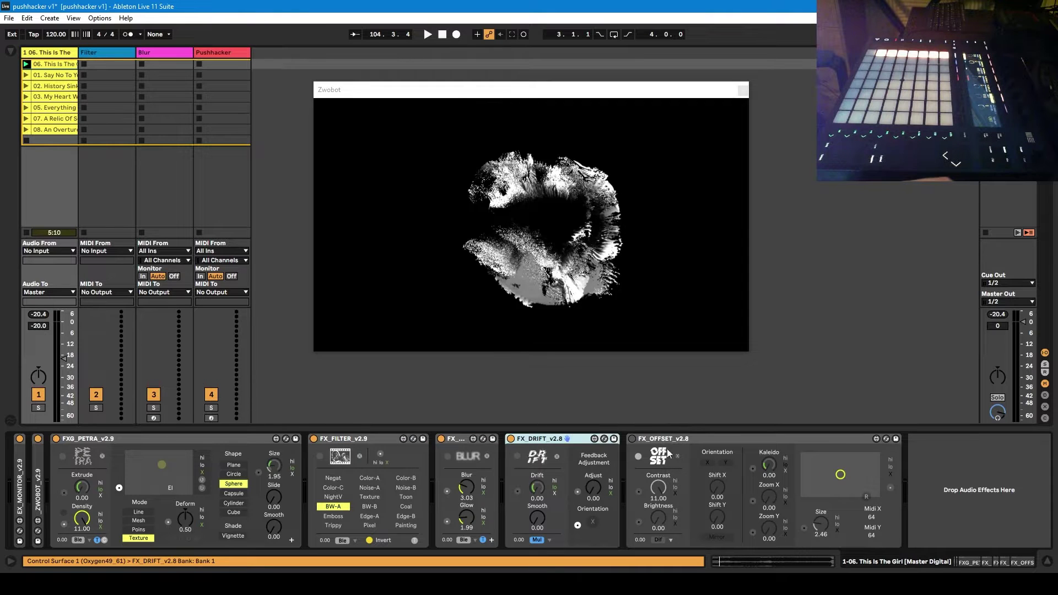
pyautogui.click(669, 442)
pyautogui.click(547, 441)
pyautogui.click(333, 441)
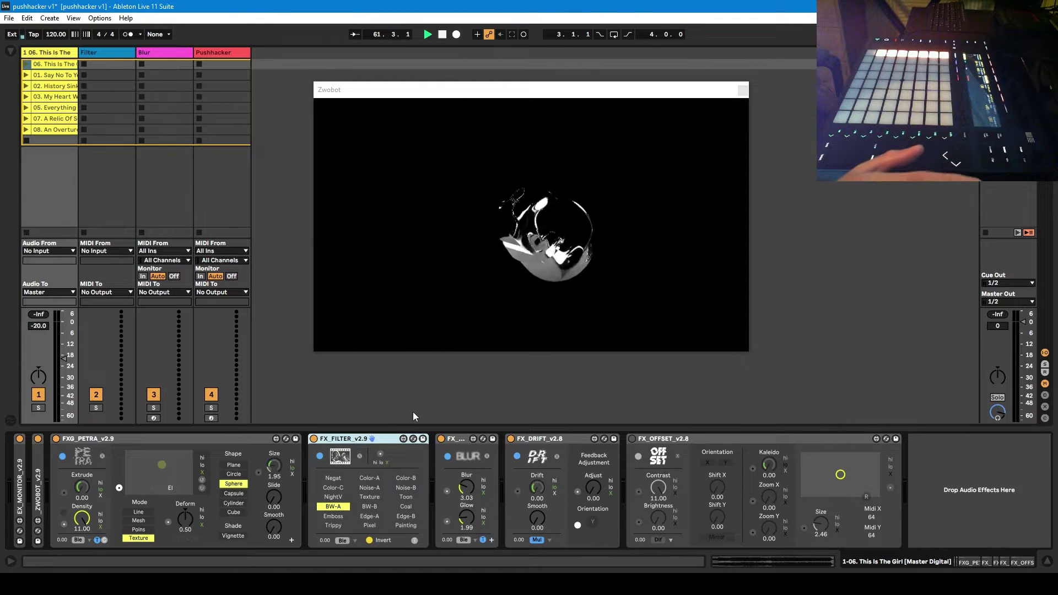
# - Show the Pushhacker track's Pushhacker2 device, returning to Live from the Push Hacker web page
pyautogui.click(227, 54)
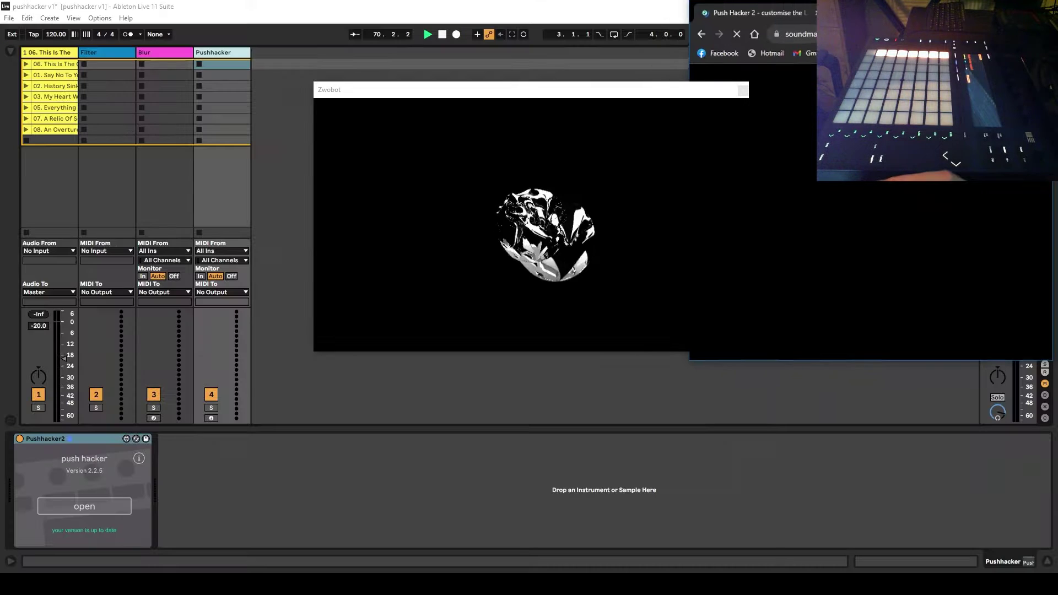
pyautogui.click(493, 5)
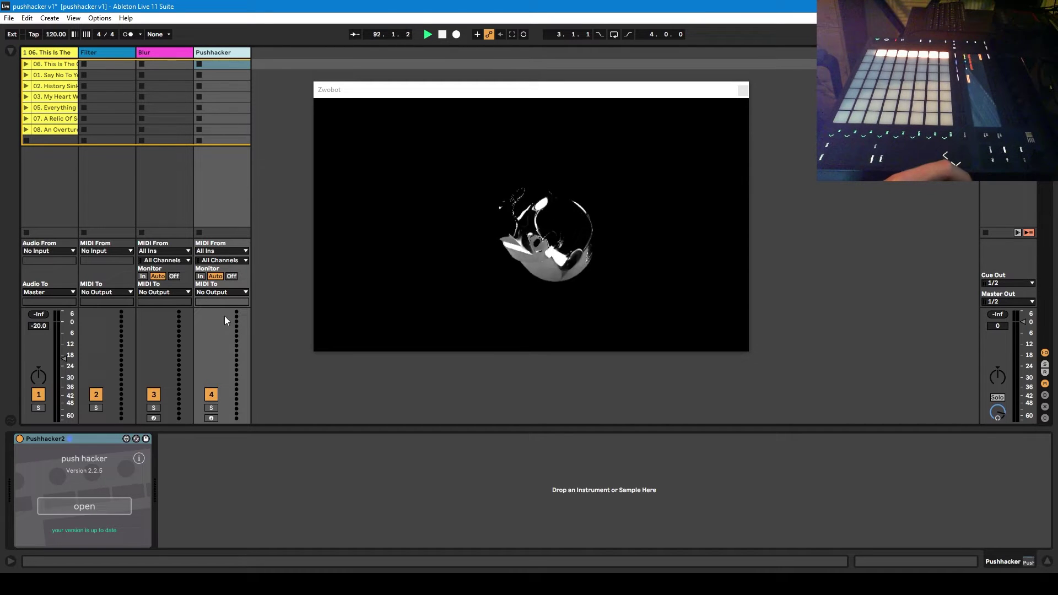
# - Open the push hacker editor from Pushhacker2 and drag it into clear view
pyautogui.click(89, 509)
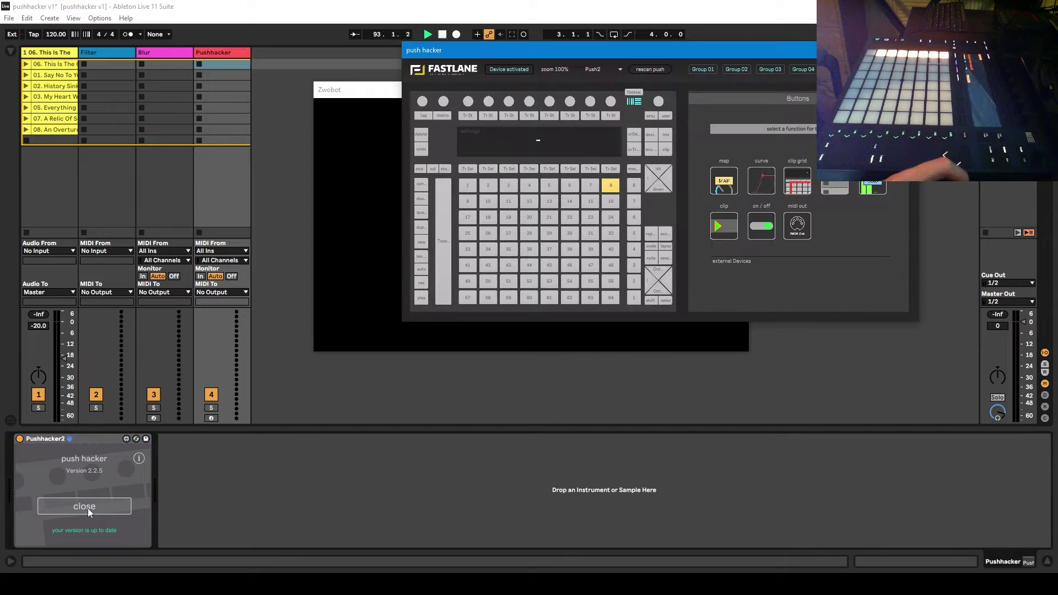
pyautogui.moveTo(485, 54); pyautogui.dragTo(298, 128)
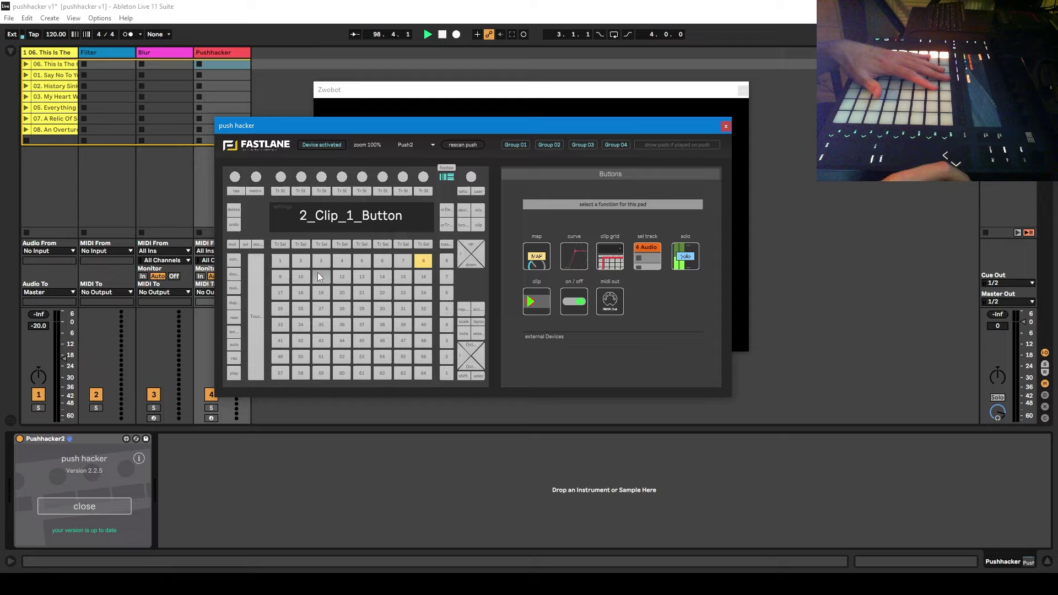
# - Select pad 1 in the push hacker grid and move the editor to the right
pyautogui.click(281, 261)
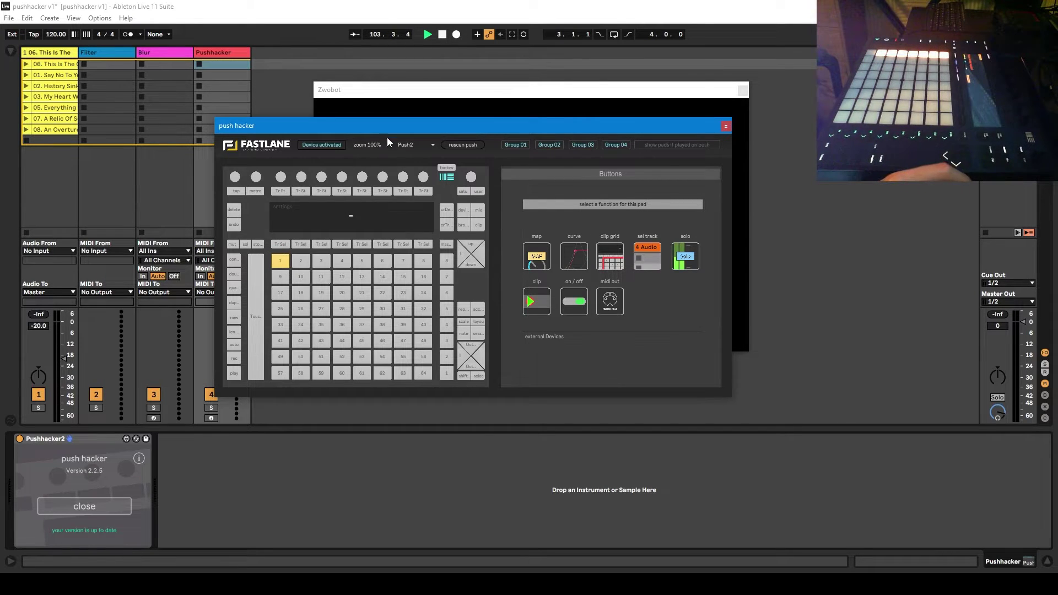
pyautogui.moveTo(386, 133); pyautogui.dragTo(463, 127)
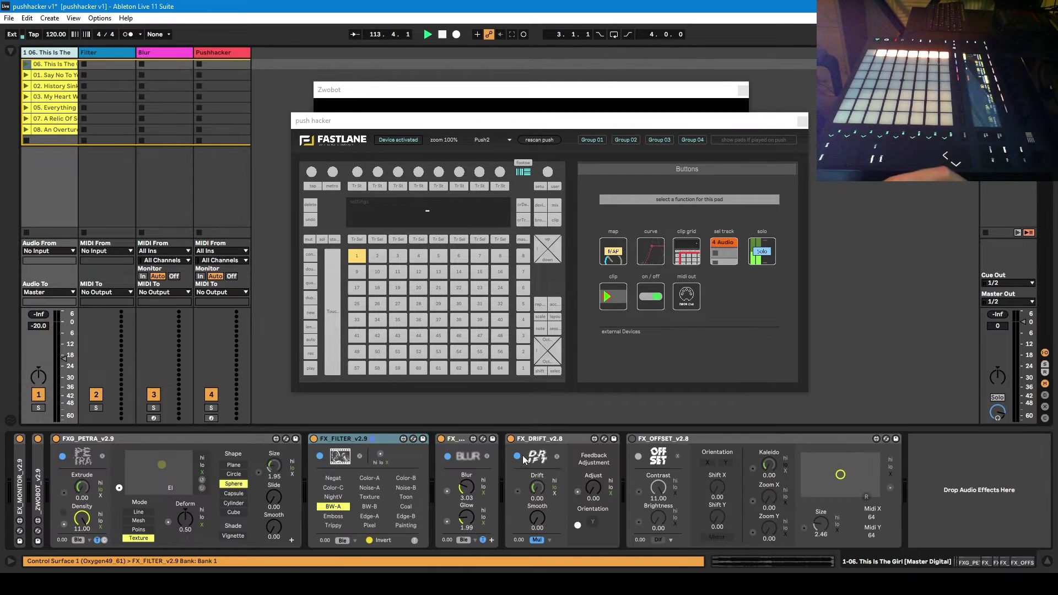
# - Test FX_DRIFT on/off, then give pad 1 a toggle function learned from FX_DRIFT's activator
pyautogui.click(511, 440)
pyautogui.click(511, 439)
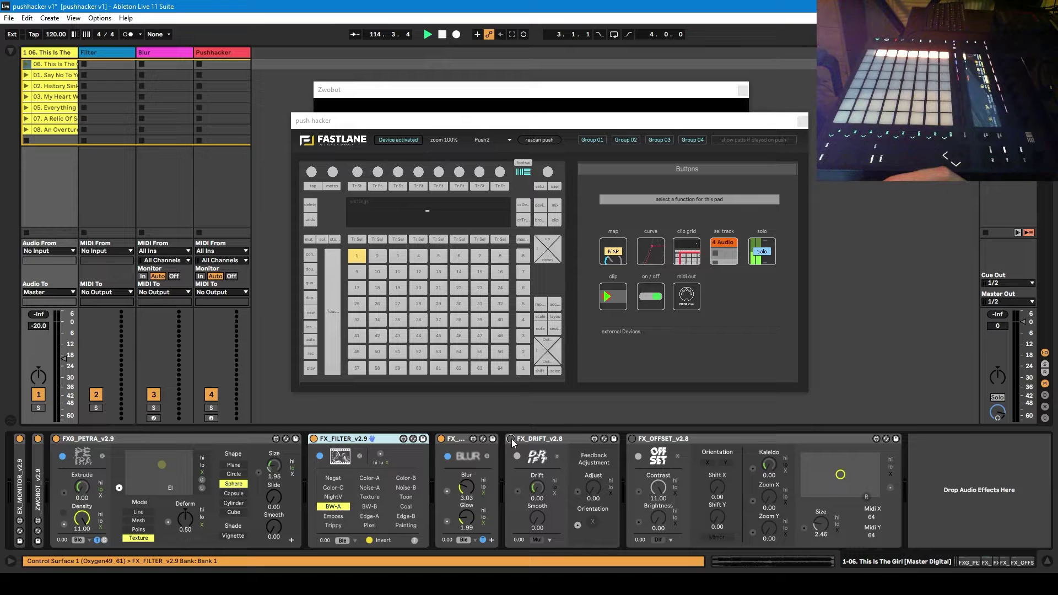
pyautogui.click(511, 439)
pyautogui.click(613, 254)
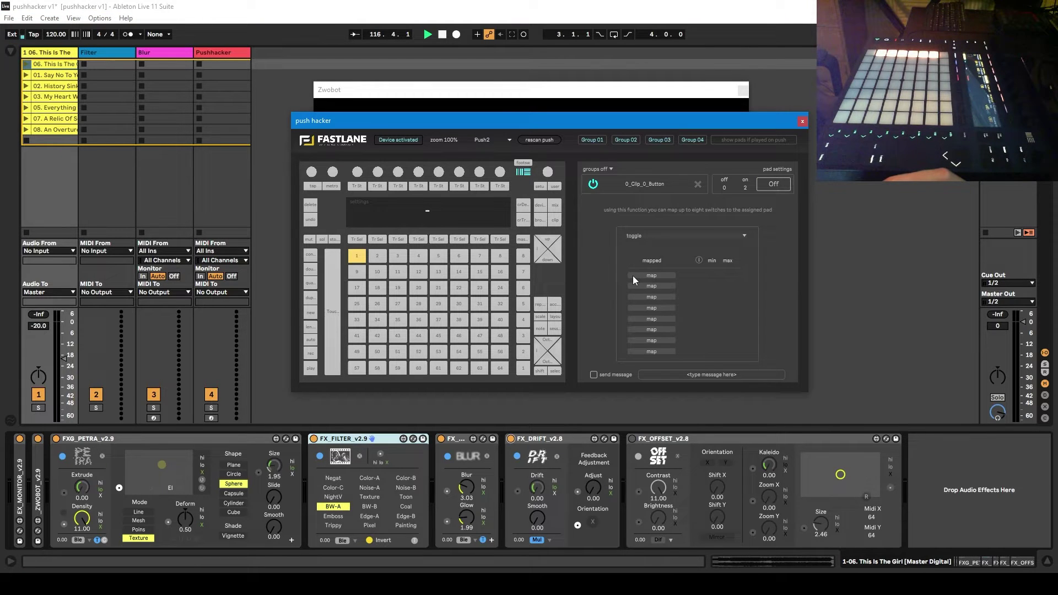
pyautogui.click(633, 276)
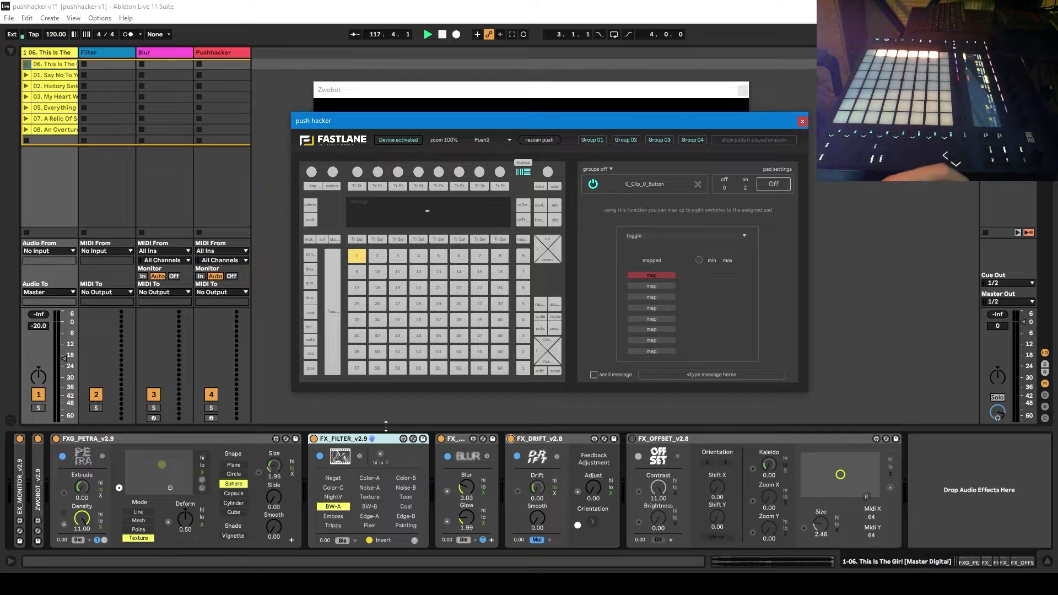
pyautogui.click(512, 441)
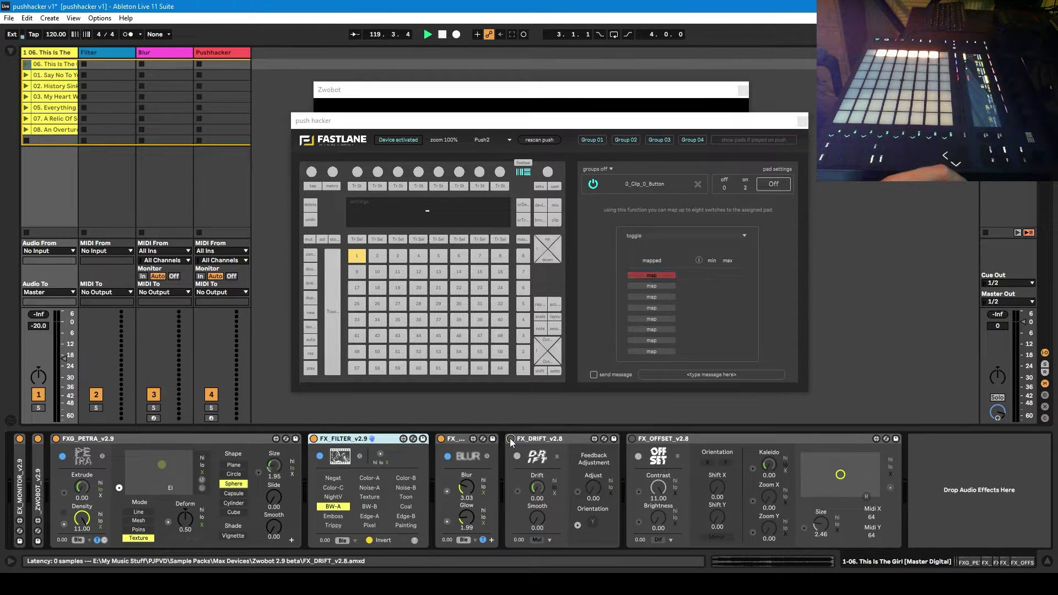
pyautogui.click(637, 277)
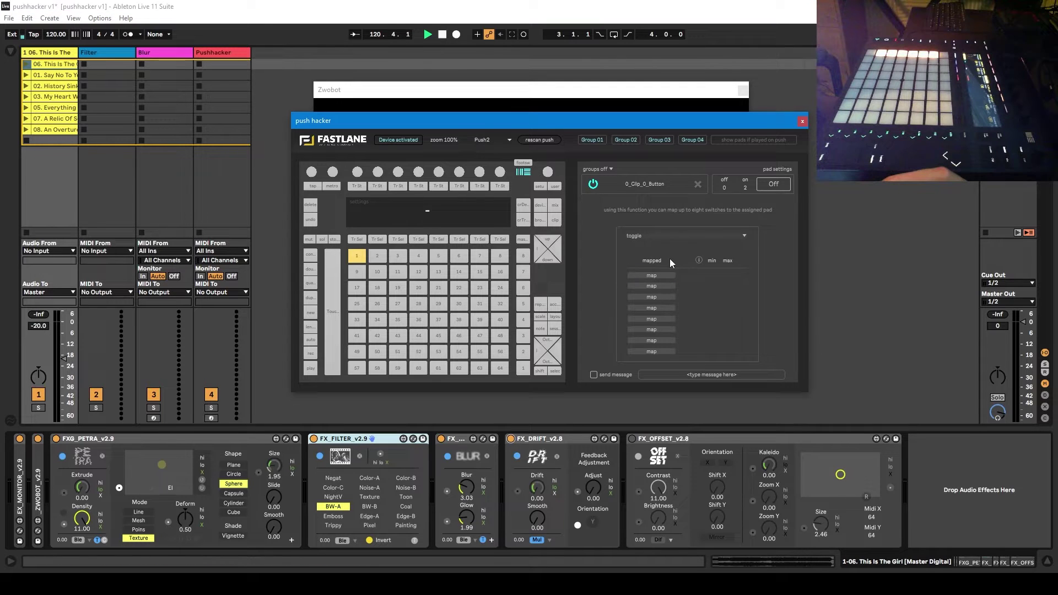
pyautogui.click(511, 440)
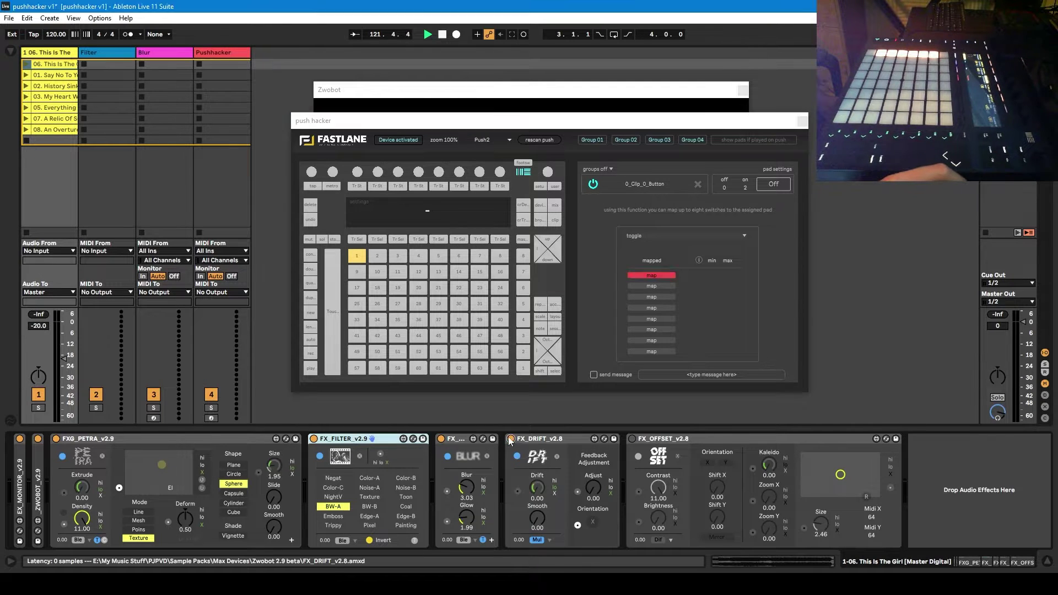
# - Unmap pad 1, then close and reopen the push hacker editor over track 1's chain
pyautogui.click(639, 277)
pyautogui.click(698, 185)
pyautogui.click(688, 263)
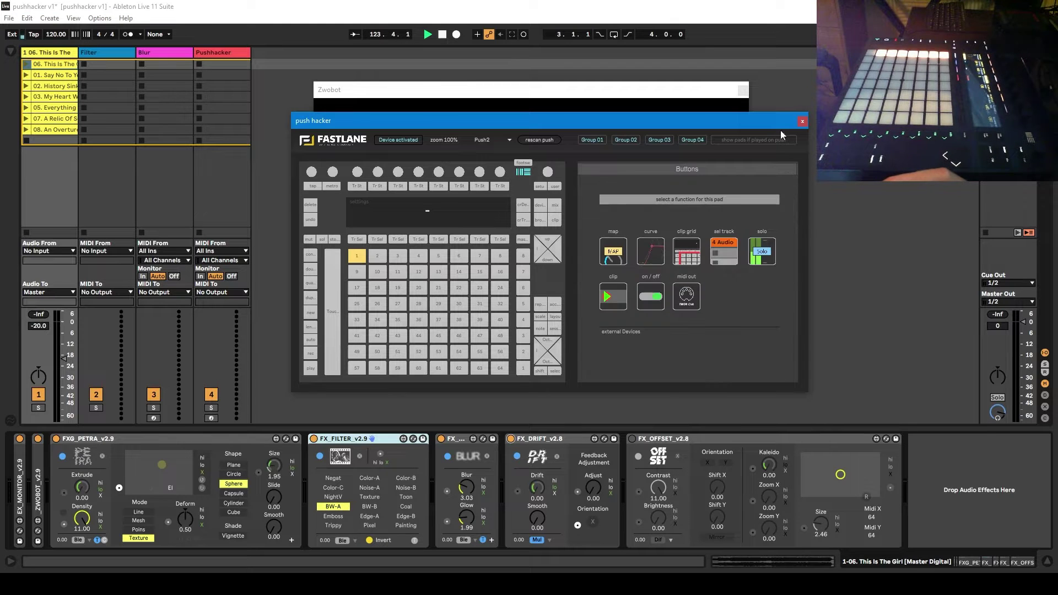
pyautogui.click(803, 122)
pyautogui.click(226, 64)
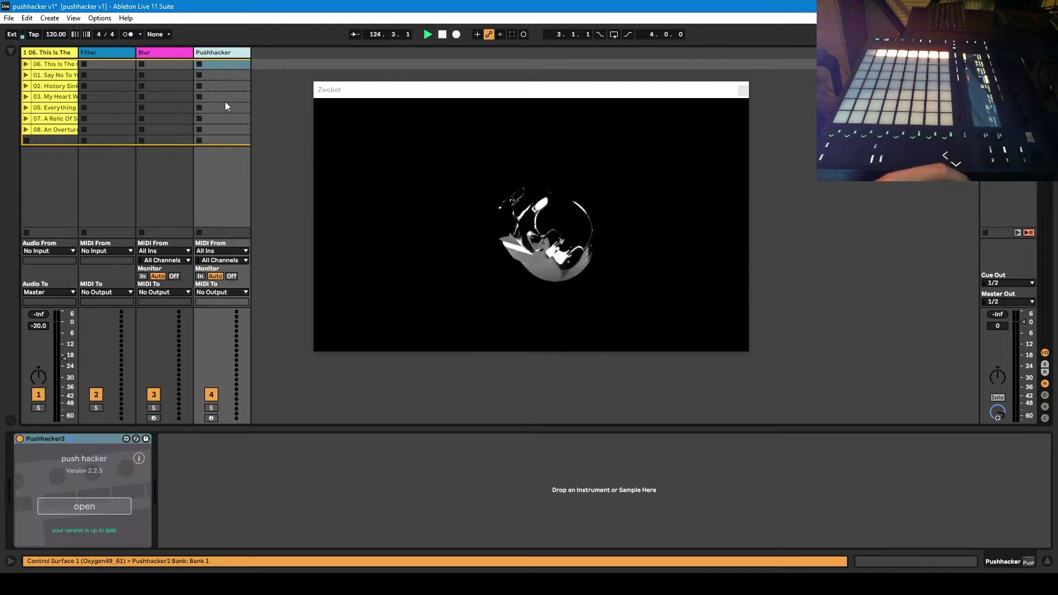
pyautogui.click(85, 505)
pyautogui.click(53, 53)
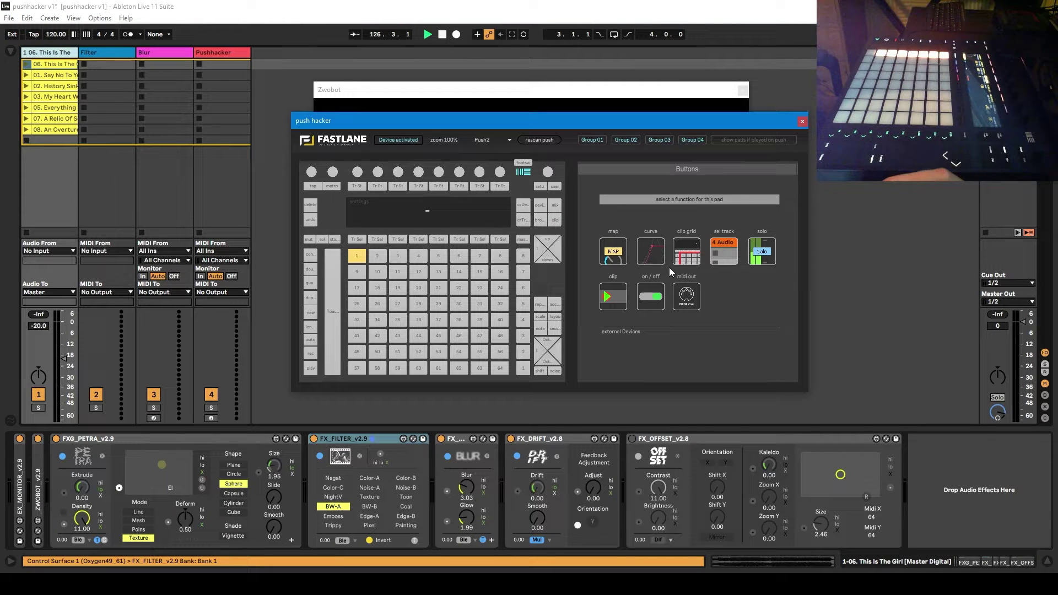
# - Reassign pad 1 a toggle mapped to FX_DRIFT's Device On
pyautogui.click(651, 296)
pyautogui.click(641, 276)
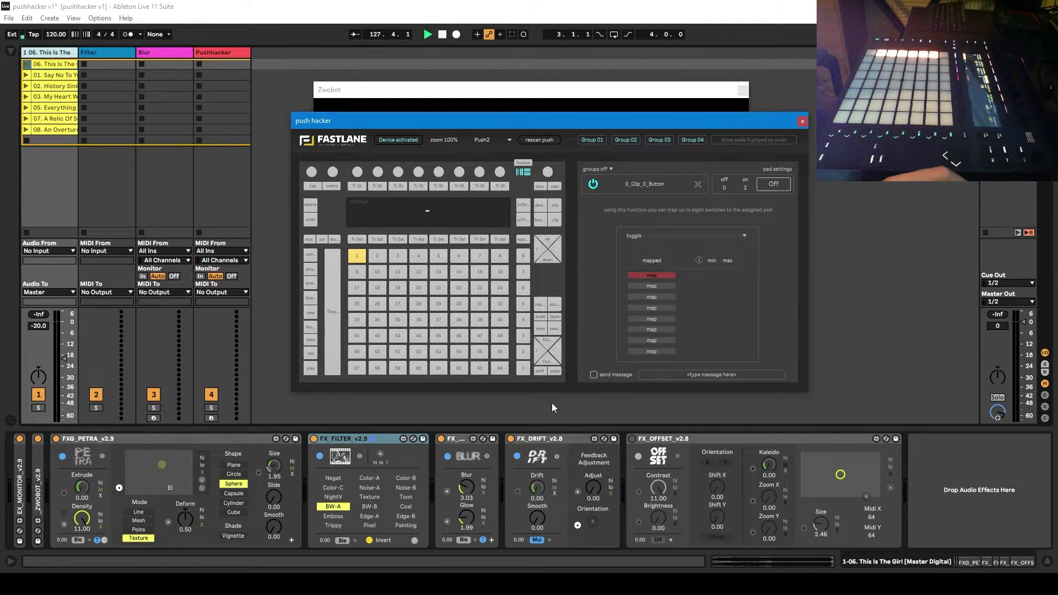
pyautogui.click(510, 439)
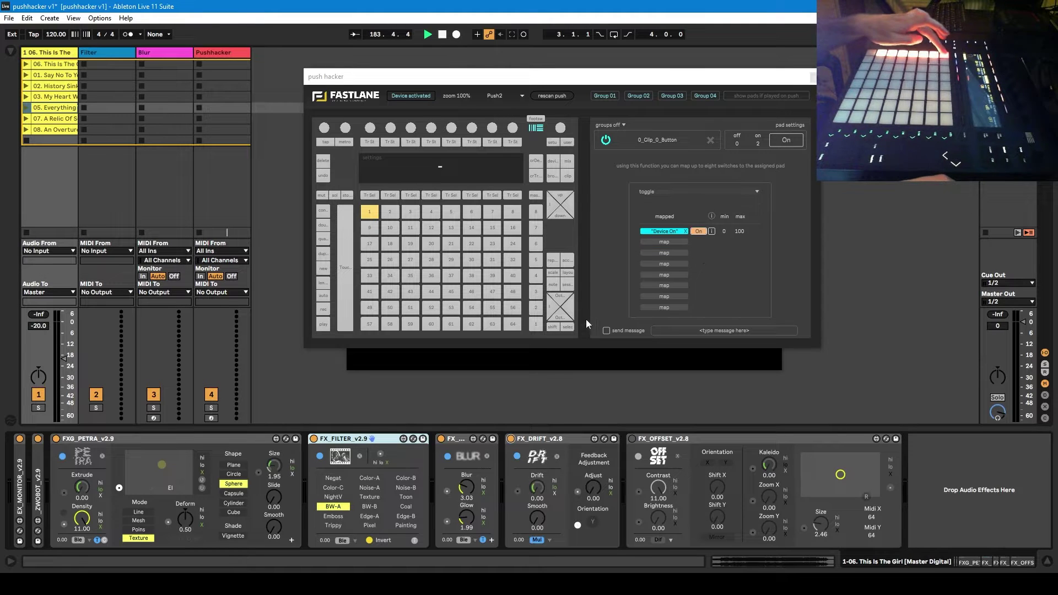
# - Re-enable FX_DRIFT, then remove pad 1's Device On toggle mapping in push hacker
pyautogui.click(511, 440)
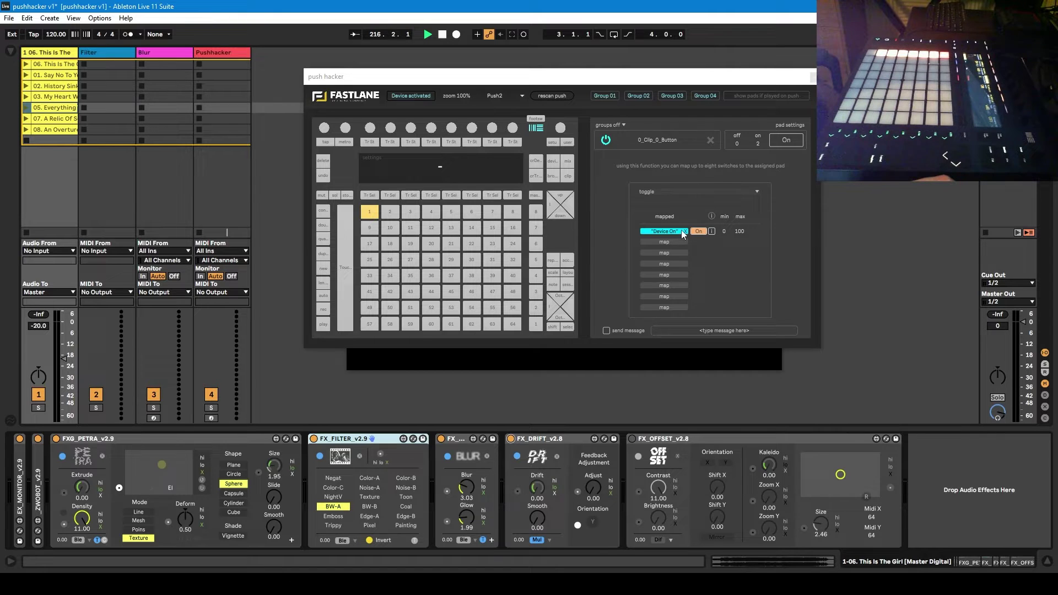
pyautogui.click(711, 140)
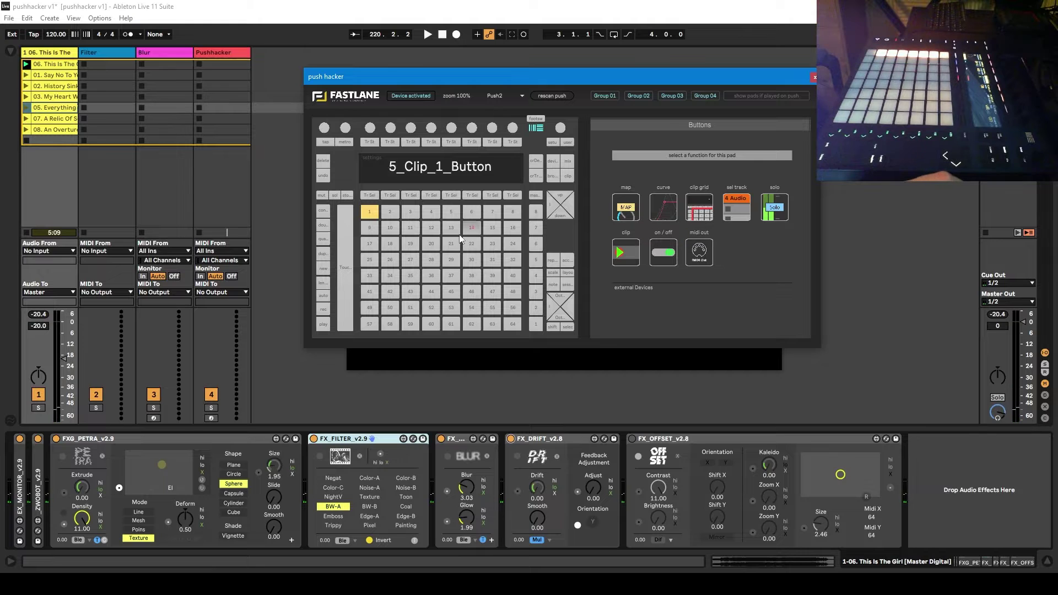
# - Give pad 8 (7_Clip_0_Button) a toggle mapped to FX_DRIFT's Device On, range 0–100
pyautogui.click(513, 216)
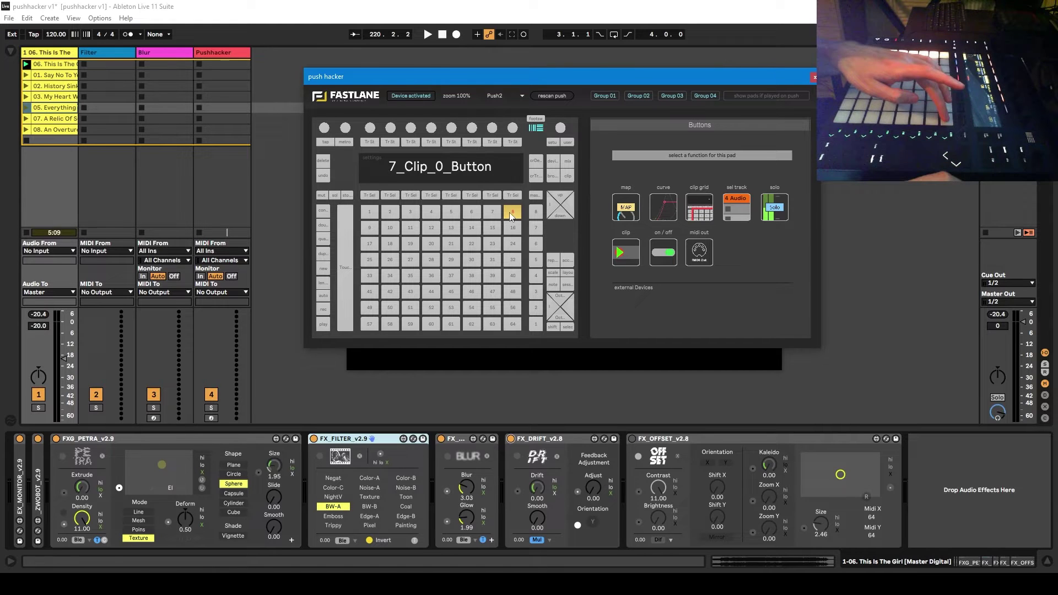
pyautogui.click(626, 213)
pyautogui.click(651, 231)
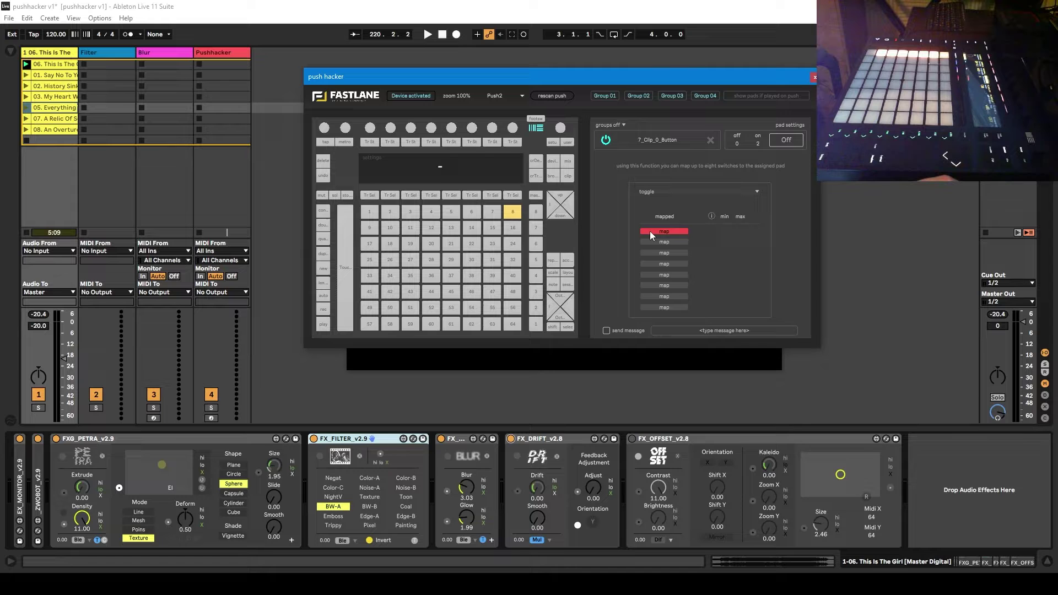
pyautogui.click(511, 439)
pyautogui.moveTo(617, 76); pyautogui.dragTo(567, 104)
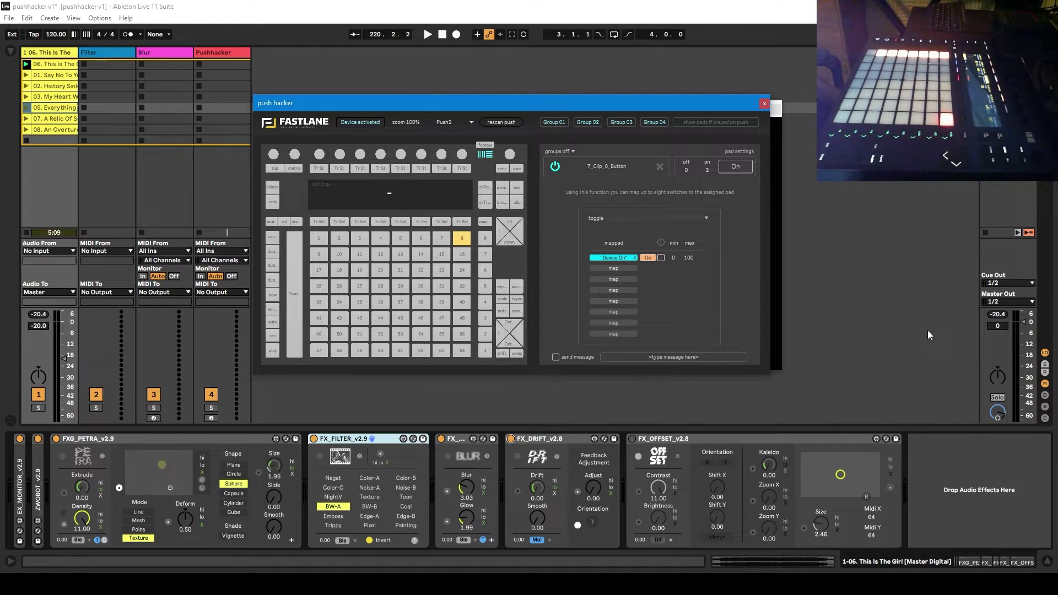
# - Test pad 8 on FX_DRIFT and set its toggle to off value 2, on value 10
pyautogui.click(510, 440)
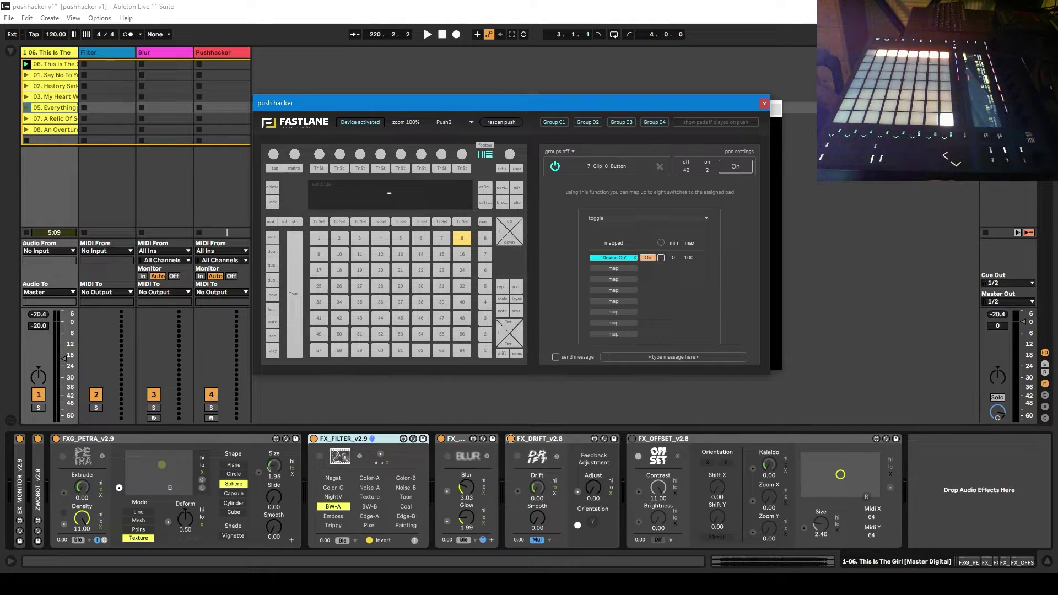
pyautogui.moveTo(686, 170); pyautogui.dragTo(686, 163)
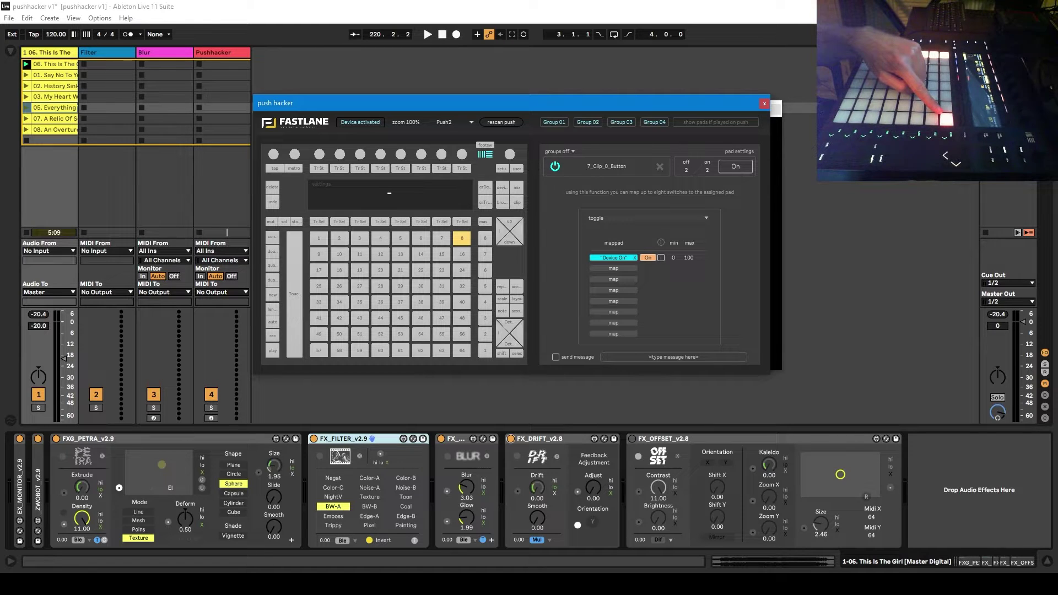
pyautogui.click(706, 169)
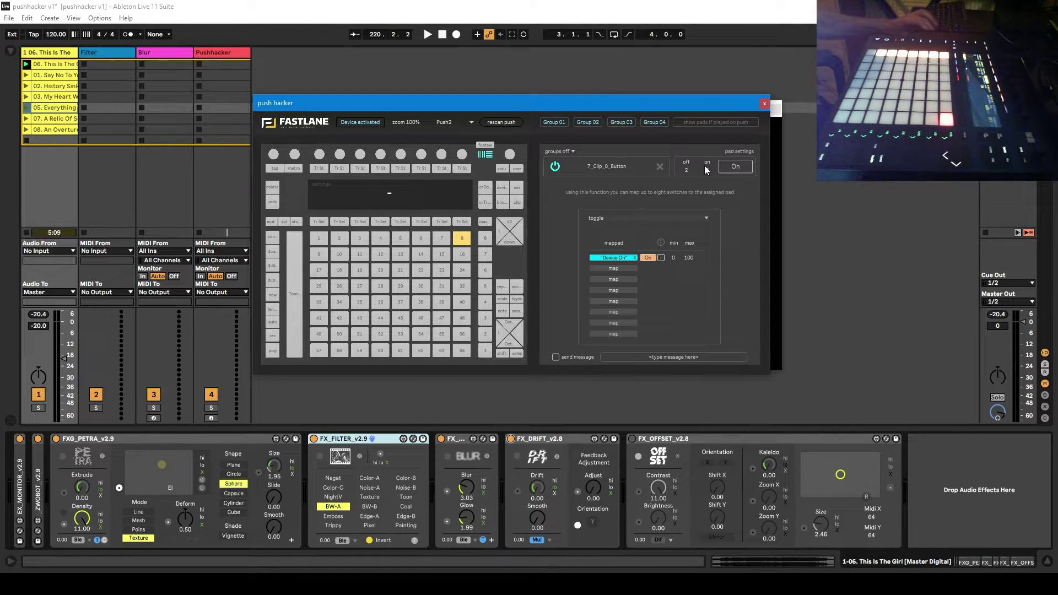
pyautogui.write('10')
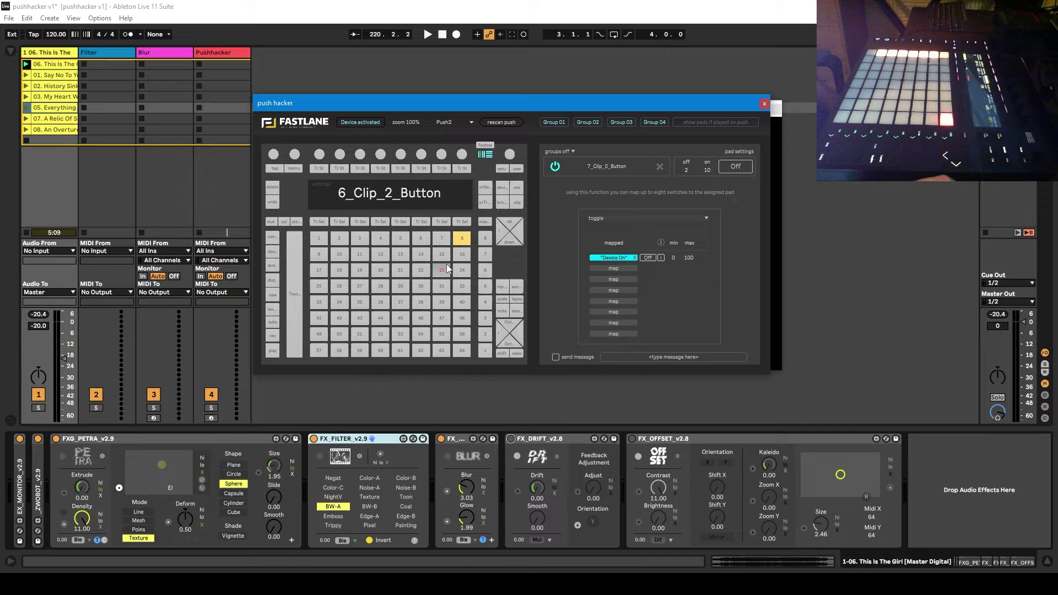
# - Map pad 16 to toggle the Blur effect with off value 2 and on value 10
pyautogui.click(464, 254)
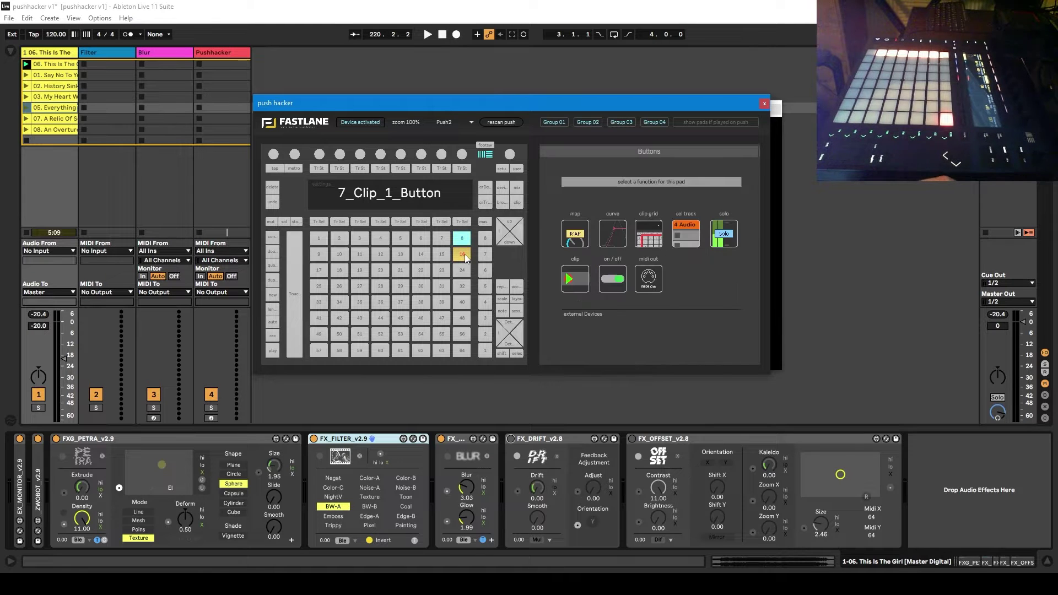
pyautogui.click(578, 236)
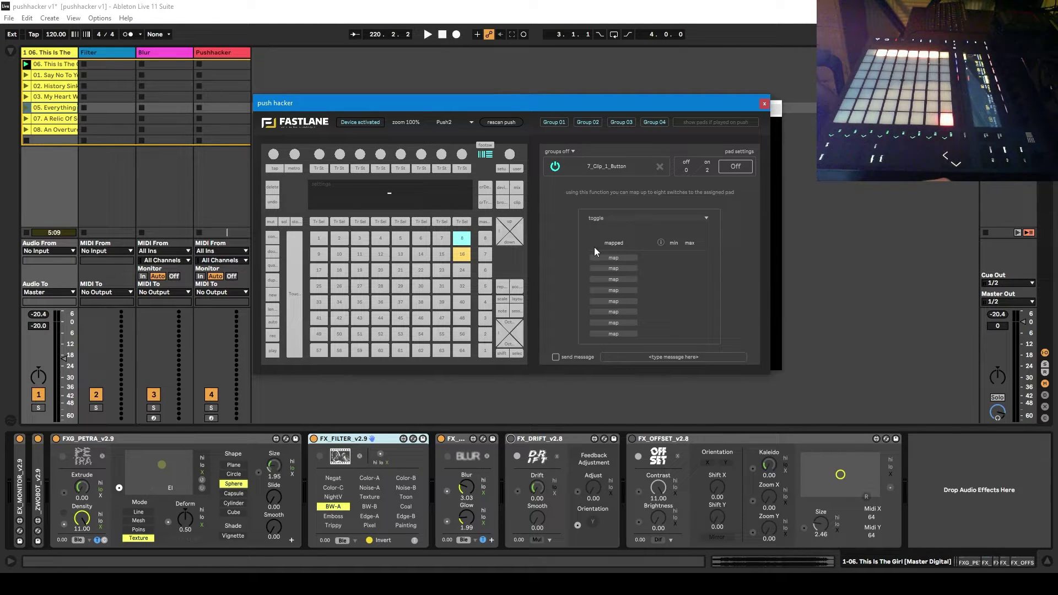
pyautogui.click(618, 258)
pyautogui.click(441, 439)
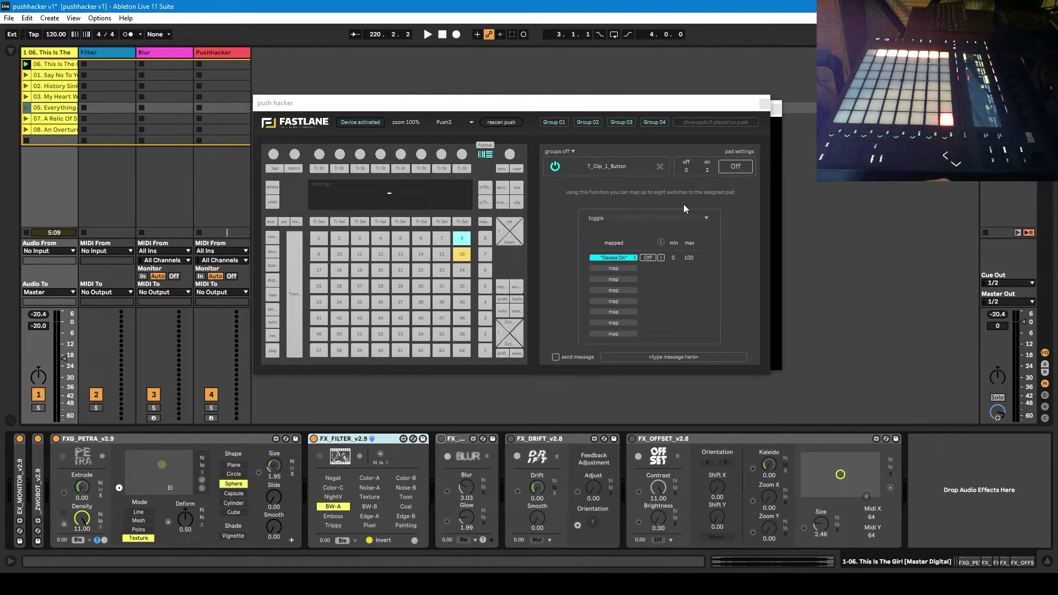
pyautogui.click(684, 169)
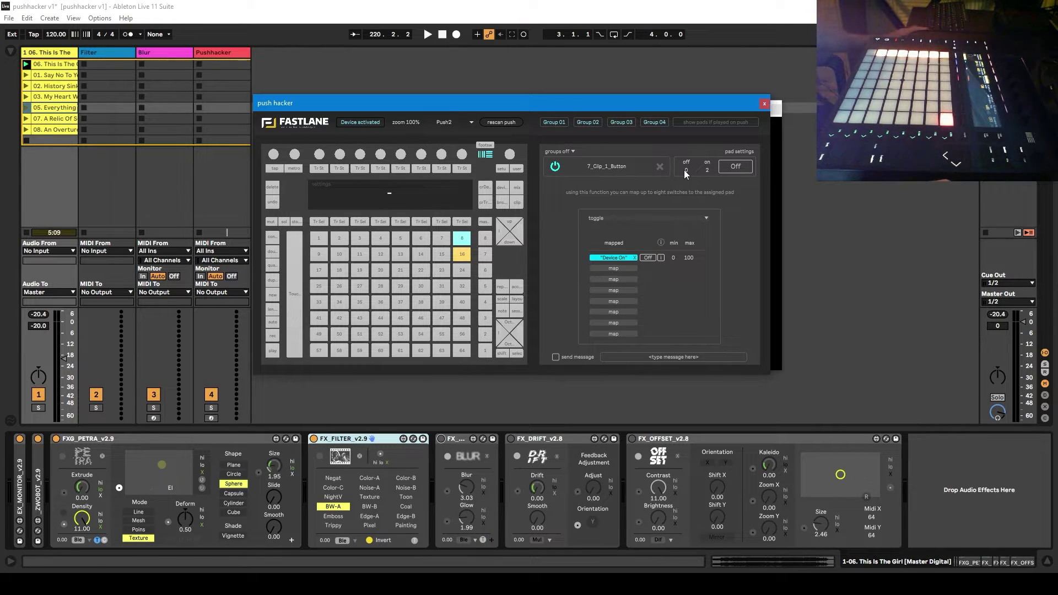
pyautogui.moveTo(687, 170); pyautogui.dragTo(707, 160)
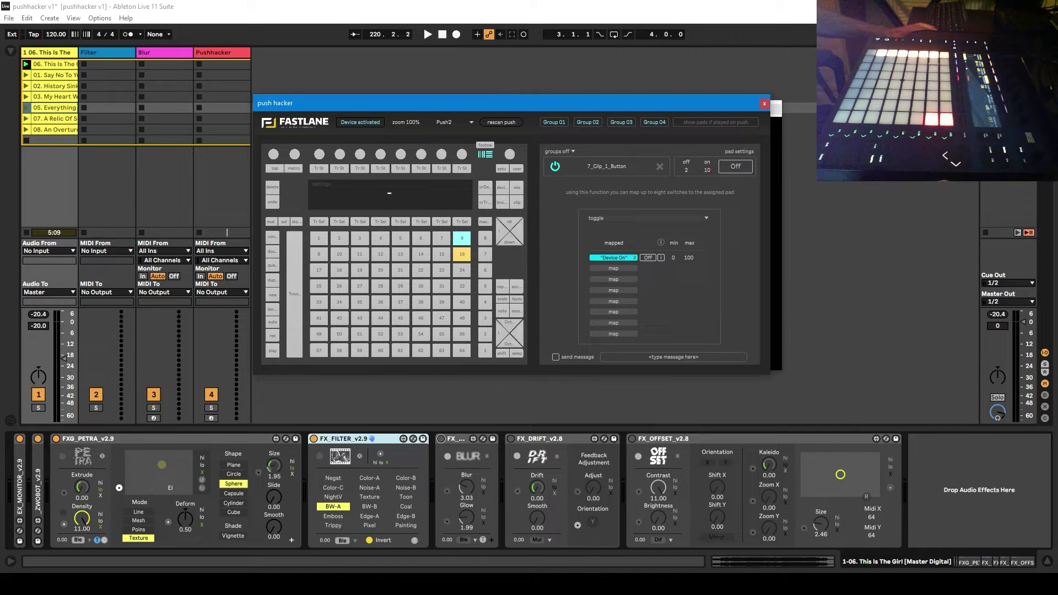
# - Map pad 24 to toggle FX_FILTER with off value 2
pyautogui.click(462, 270)
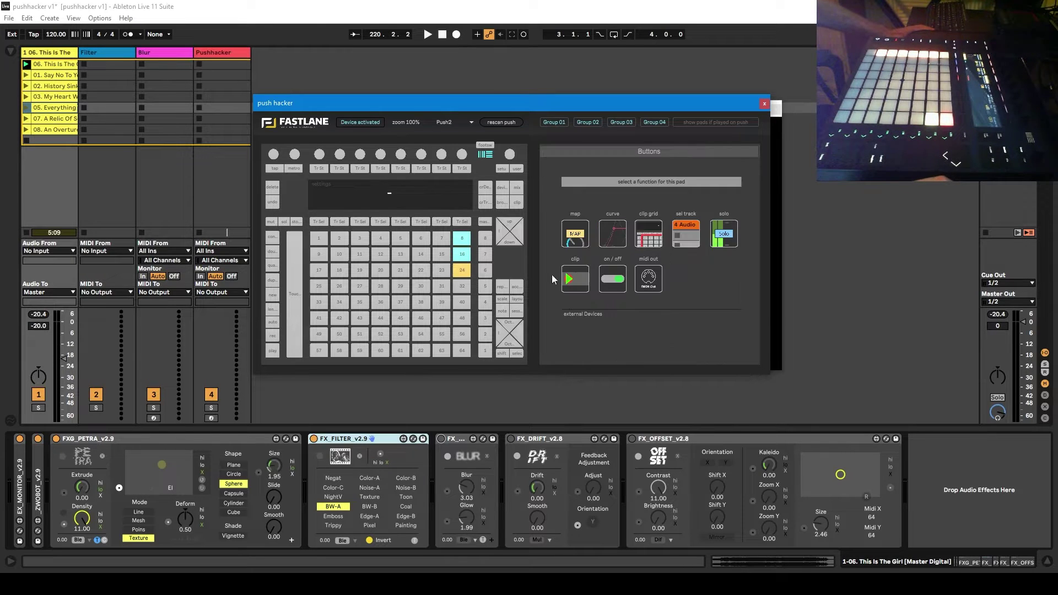
pyautogui.click(581, 237)
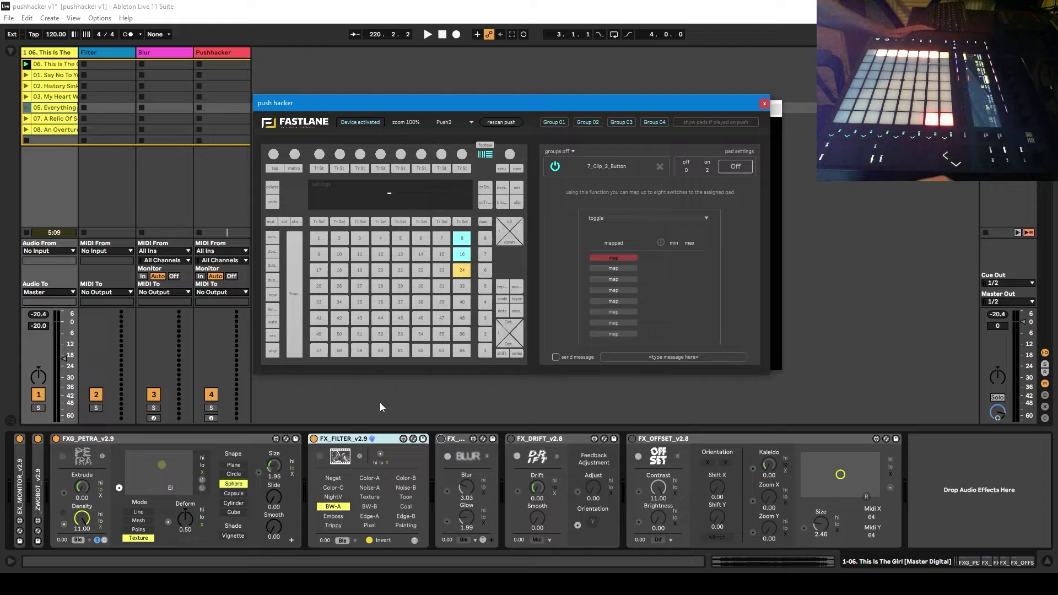
pyautogui.click(314, 439)
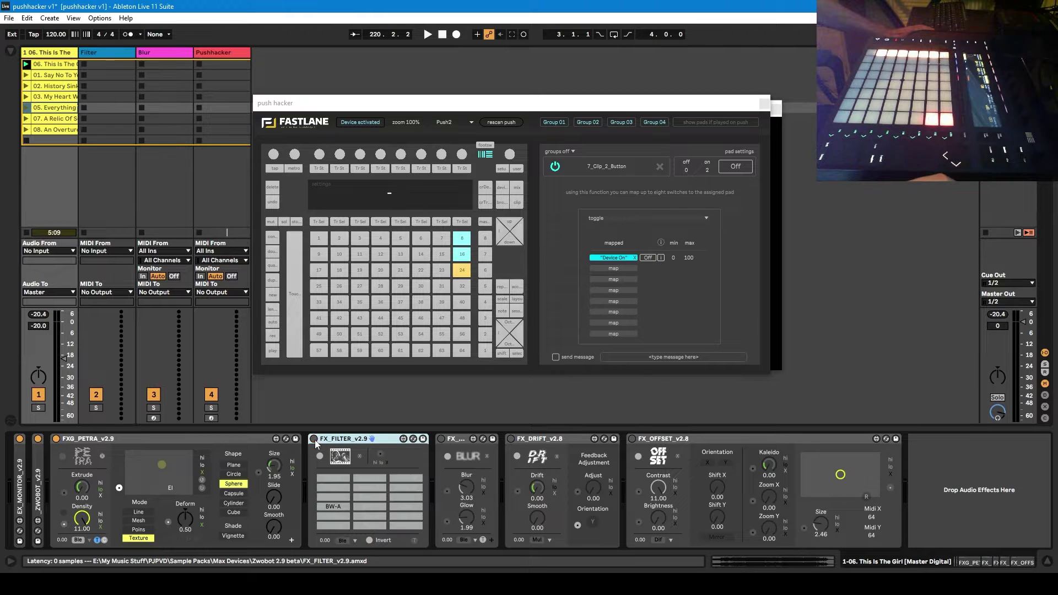
pyautogui.click(686, 169)
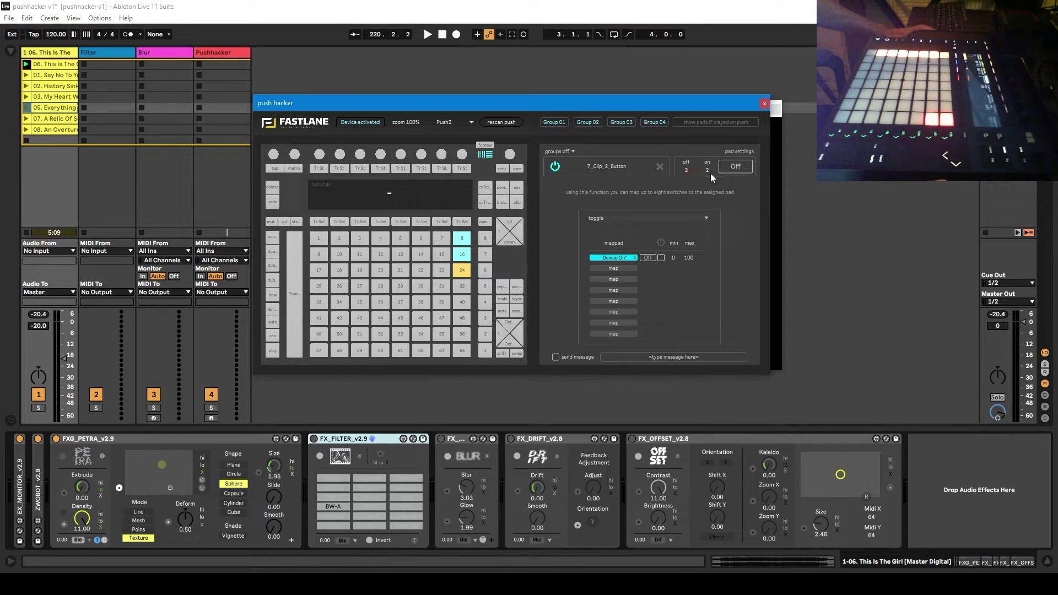
# - Map pad 32 to toggle FXG_PETRA and set its off/on values
pyautogui.click(463, 286)
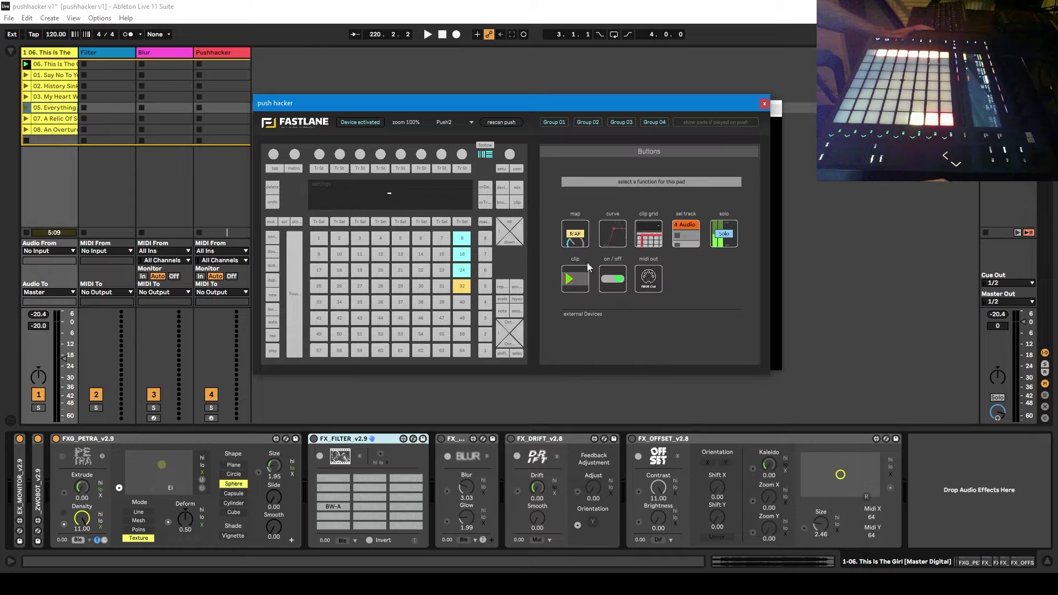
pyautogui.click(606, 270)
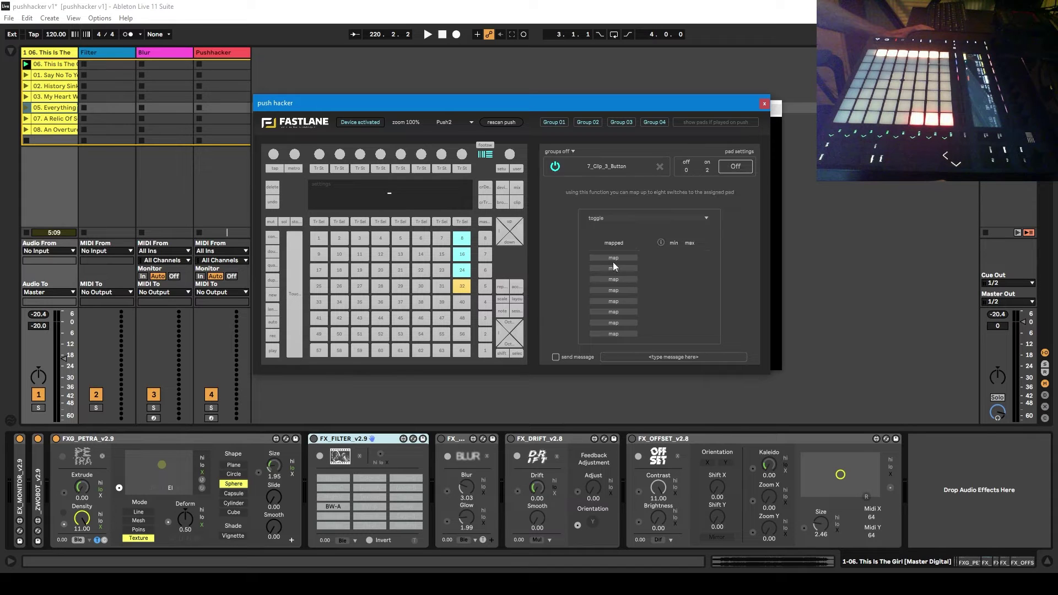
pyautogui.click(55, 439)
pyautogui.click(56, 440)
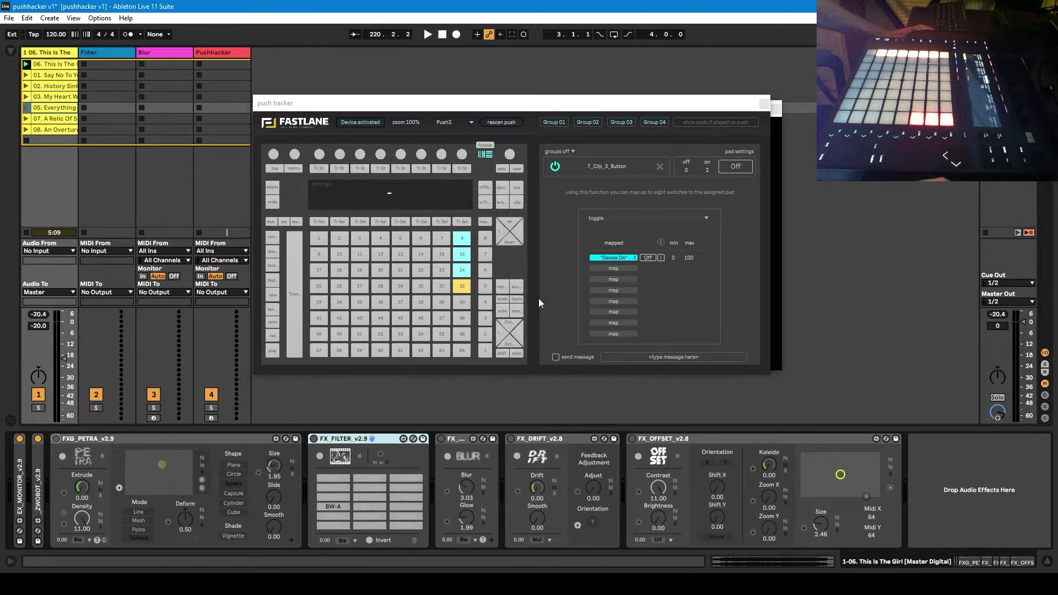
pyautogui.click(686, 170)
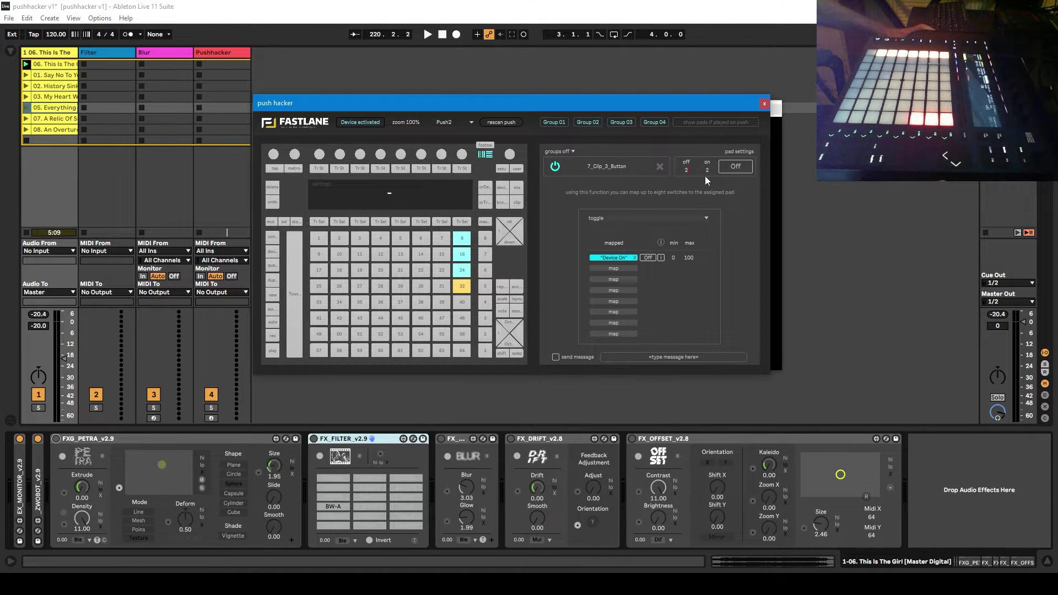
# - Map pad 40 to toggle FX_OFFSET with off value 2, then close push hacker
pyautogui.click(457, 302)
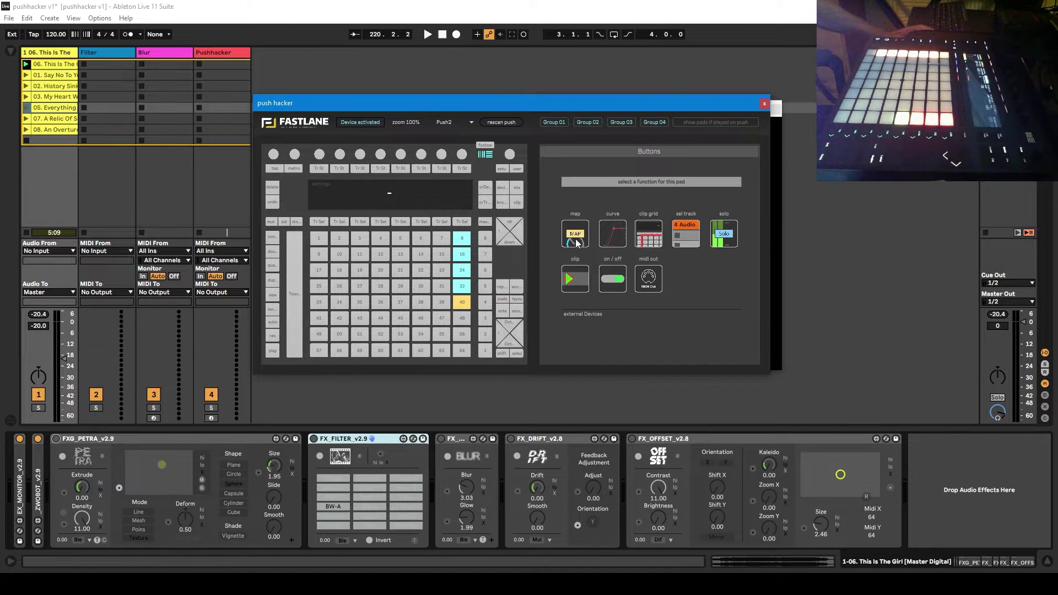
pyautogui.click(613, 279)
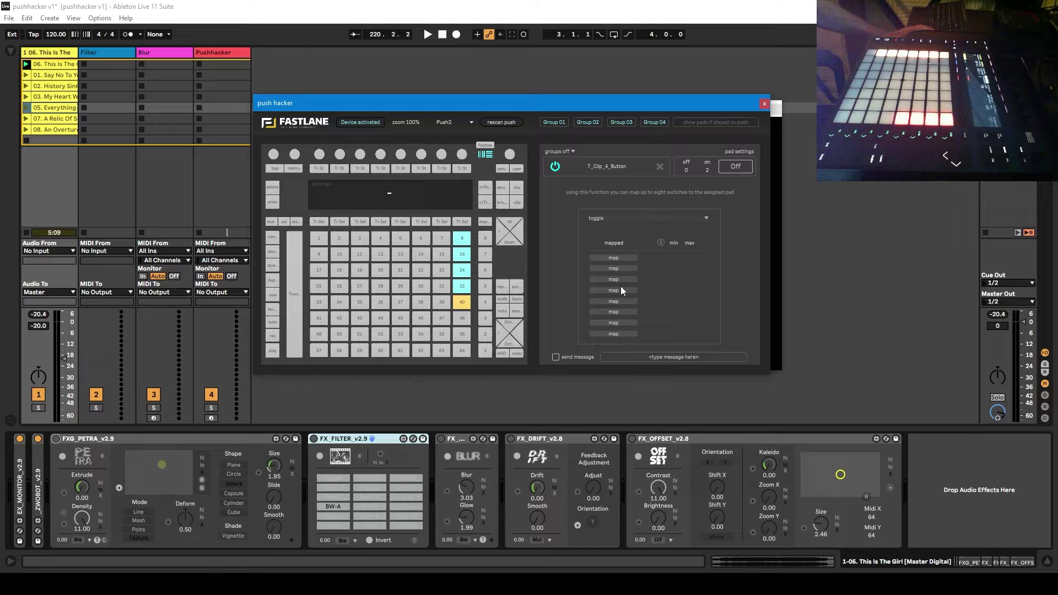
pyautogui.click(613, 258)
pyautogui.click(633, 439)
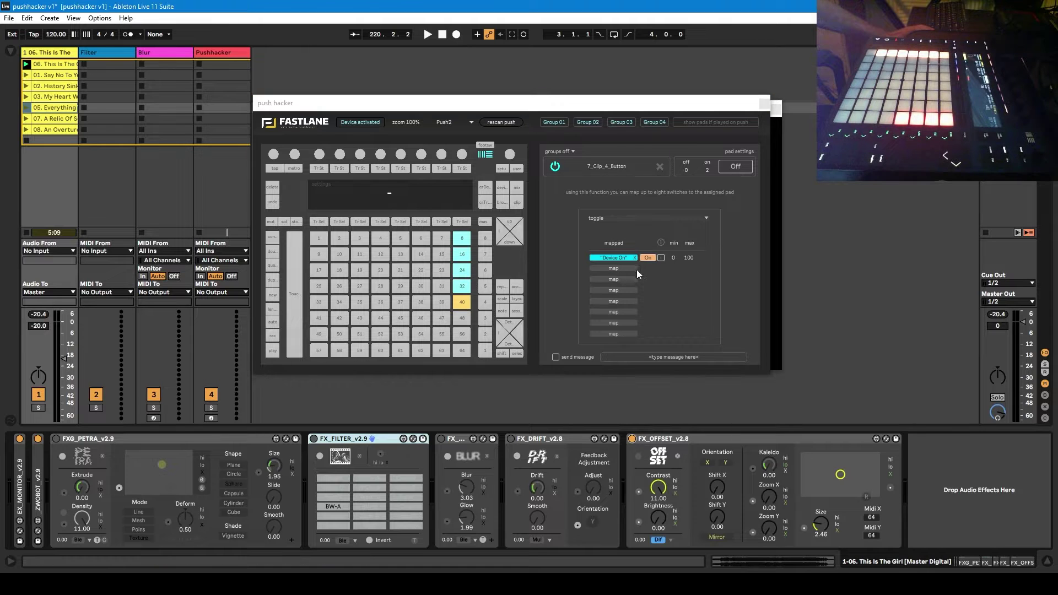
pyautogui.click(688, 170)
pyautogui.moveTo(689, 171); pyautogui.dragTo(707, 169)
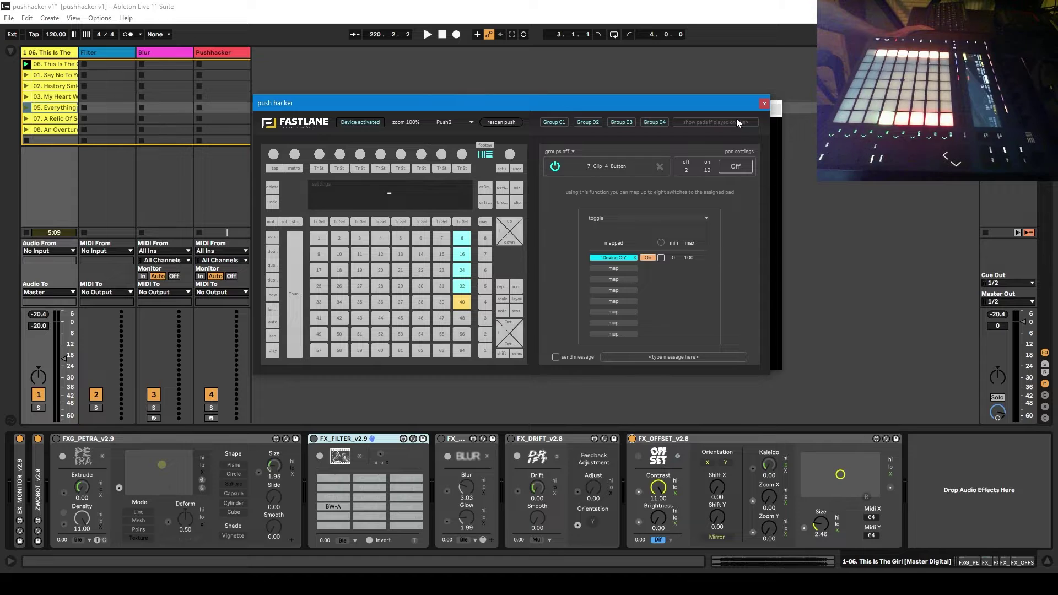
pyautogui.click(765, 104)
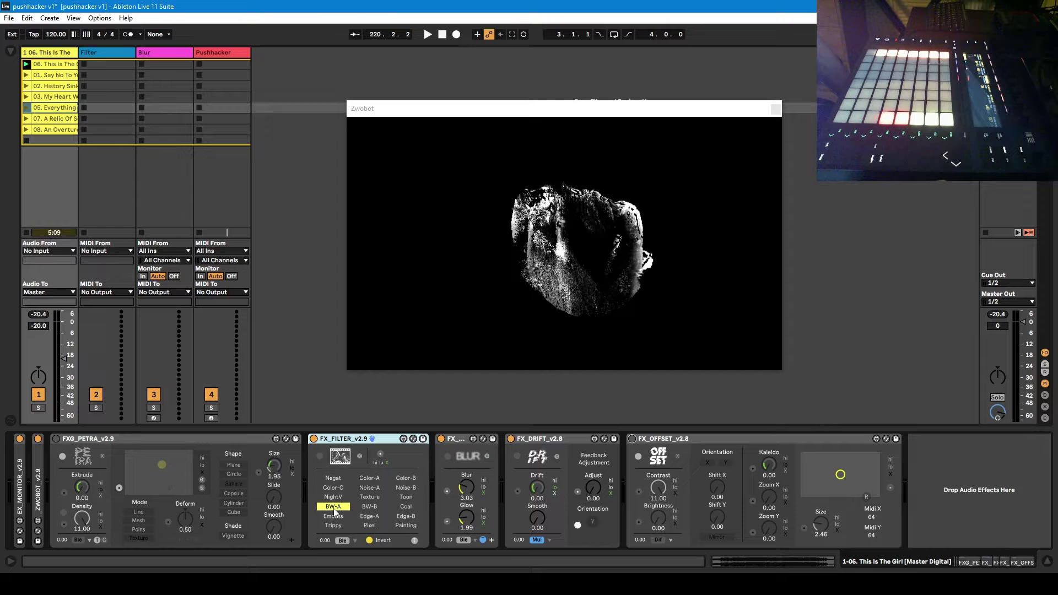
# - Check pad 7's settings in the Pushhacker2 editor, then close it to watch the Zwobot output
pyautogui.click(209, 53)
pyautogui.click(80, 506)
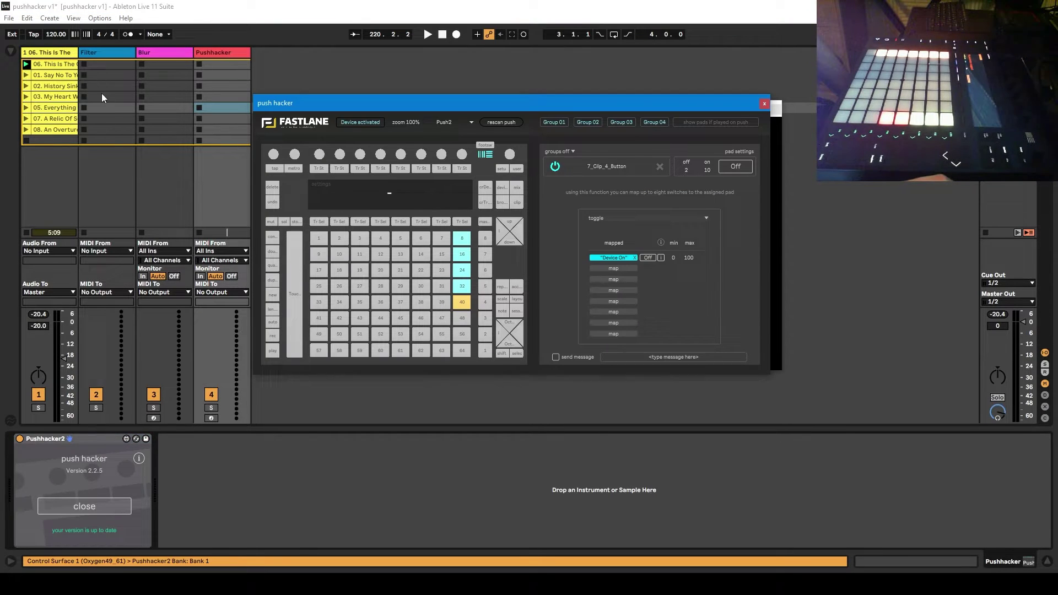
pyautogui.click(57, 55)
pyautogui.click(442, 239)
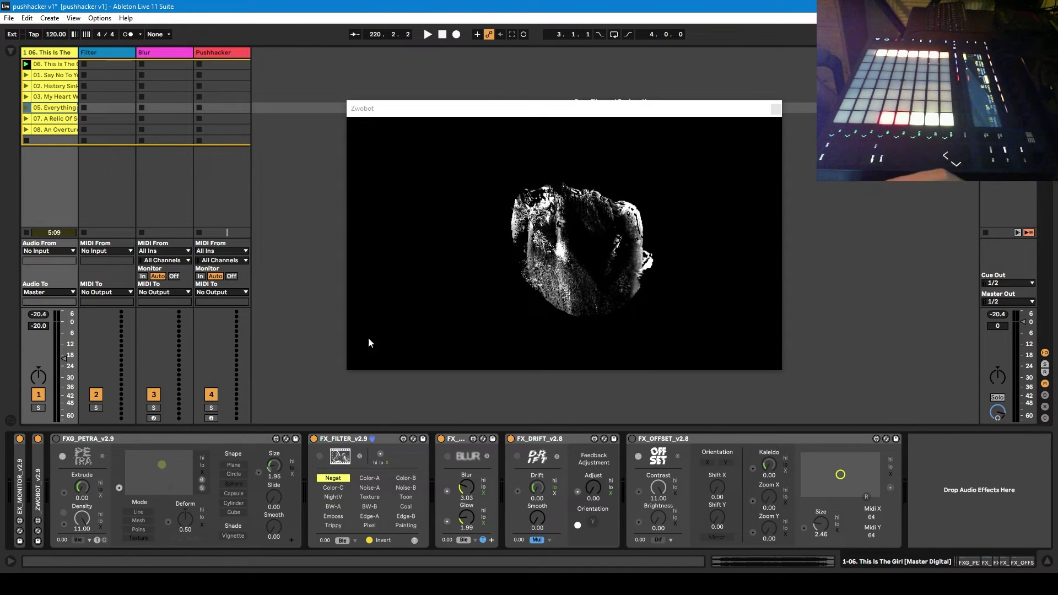
pyautogui.click(333, 478)
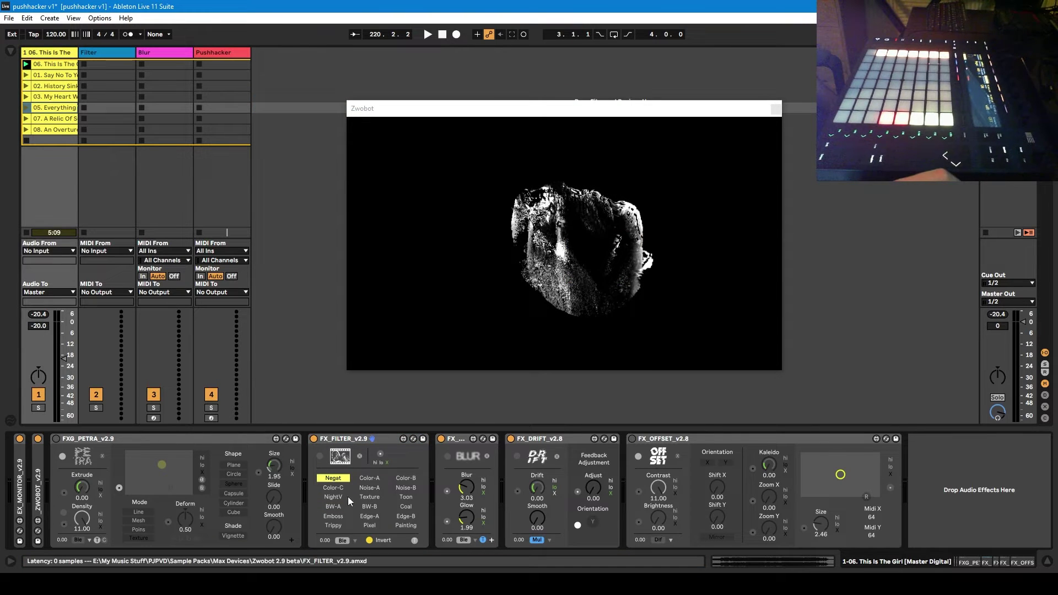
# - Switch between track 1 and the Filter track, expand and fold _ZWOBOT_v2.9, ending on FX_FILTER_v2.9
pyautogui.click(99, 52)
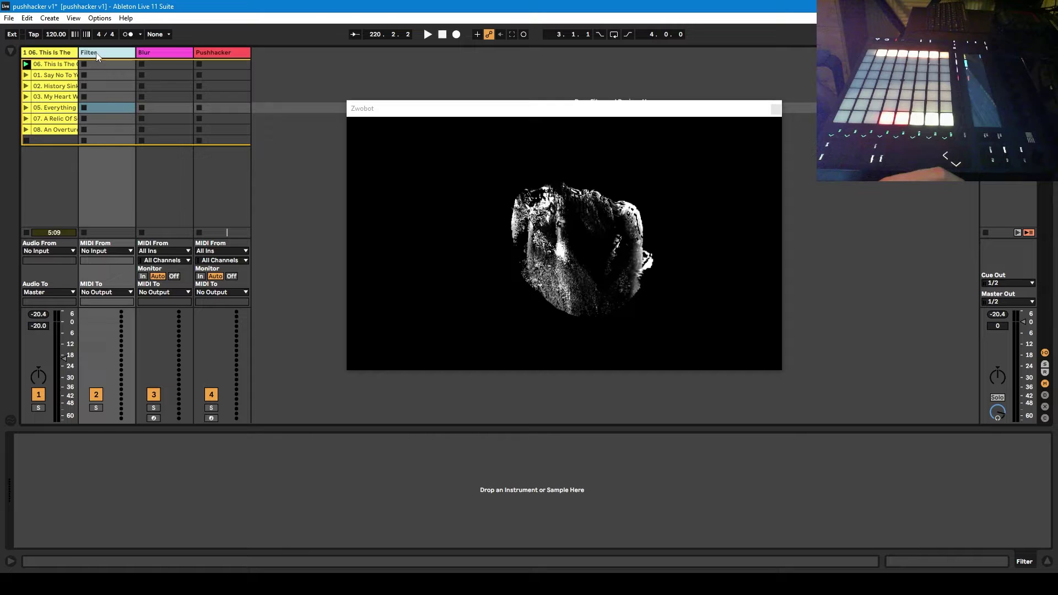
pyautogui.click(57, 53)
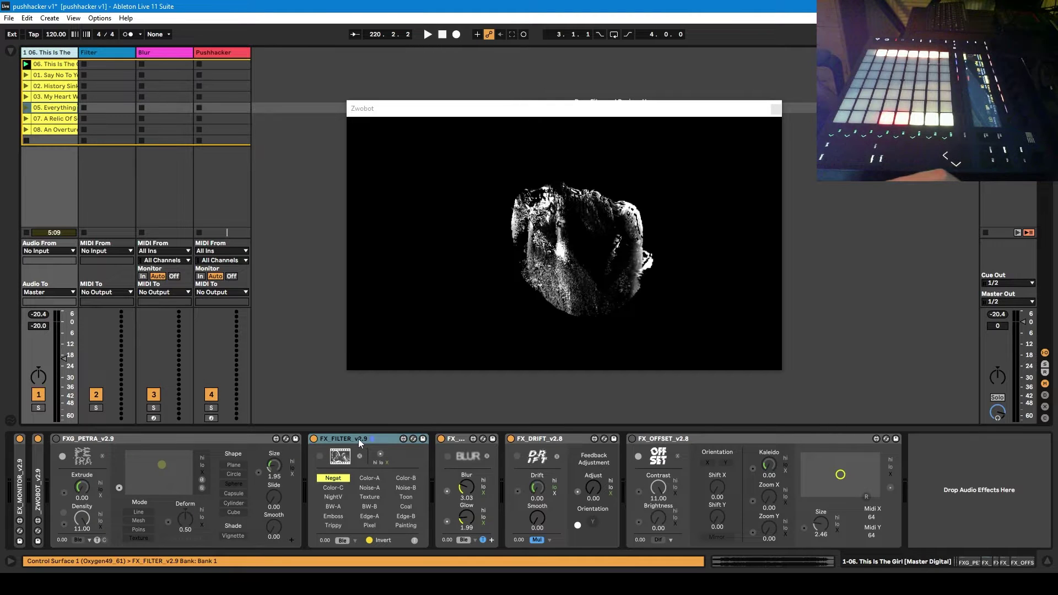
pyautogui.click(108, 51)
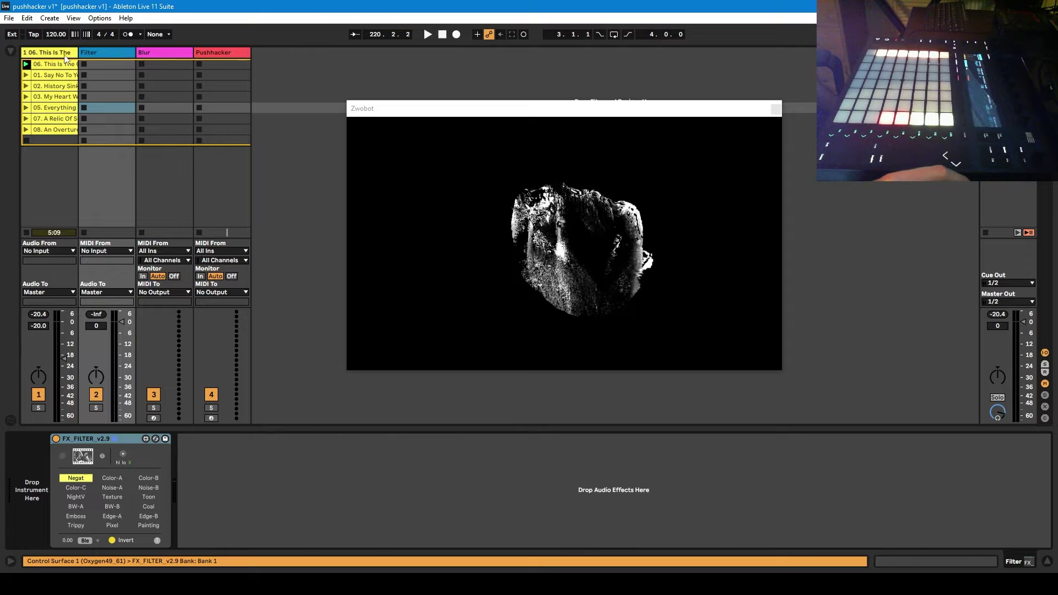
pyautogui.press('Left')
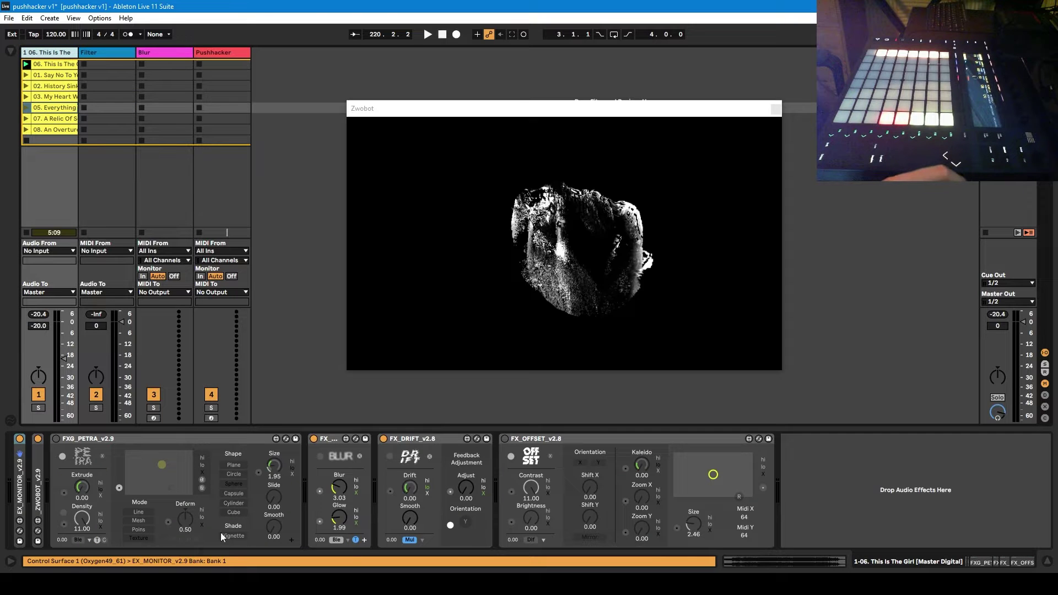
pyautogui.doubleClick(37, 497)
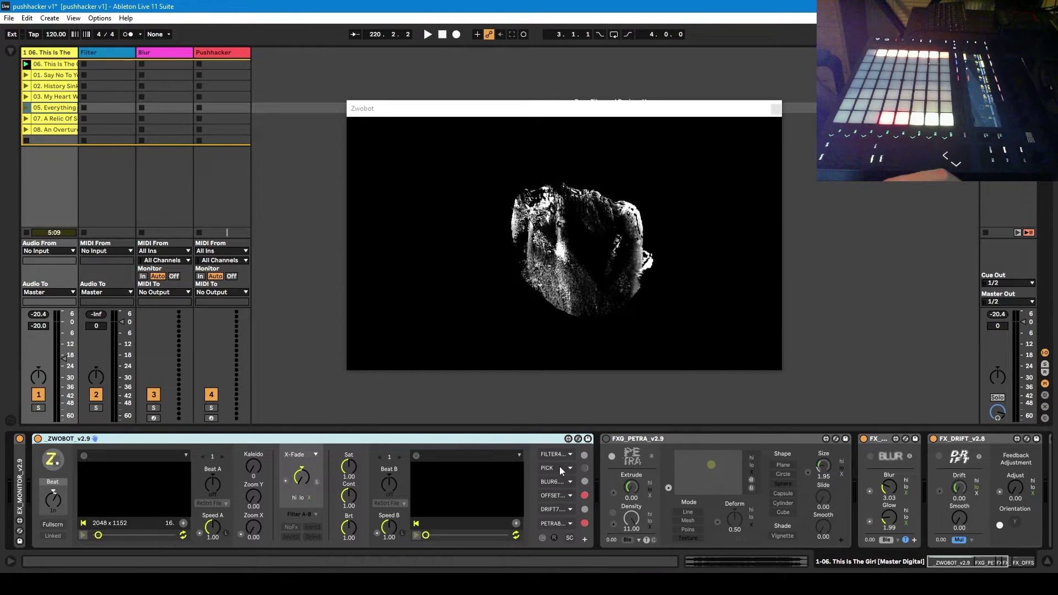
pyautogui.doubleClick(405, 441)
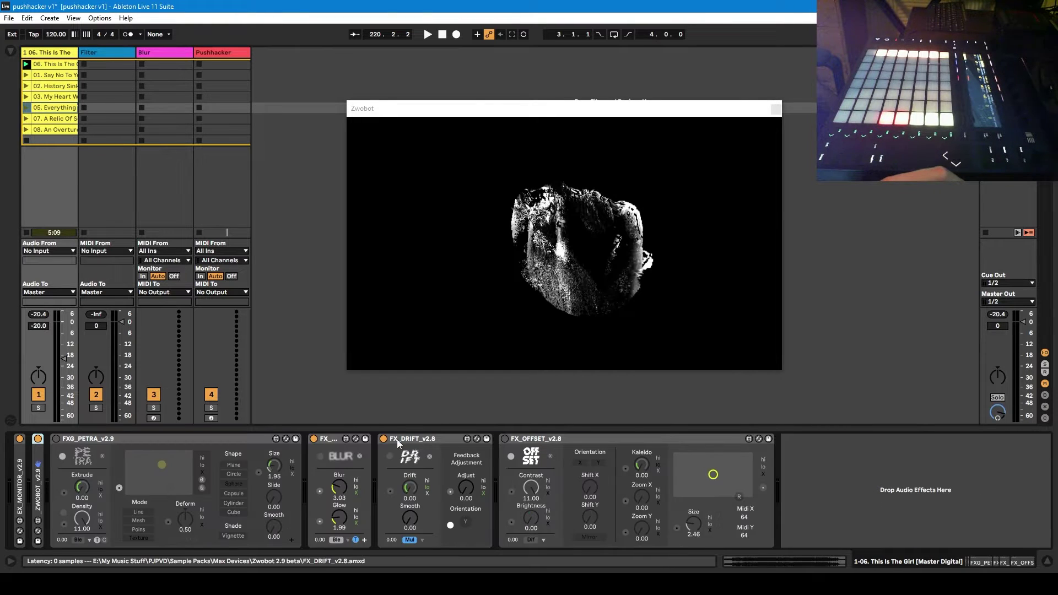
pyautogui.click(99, 55)
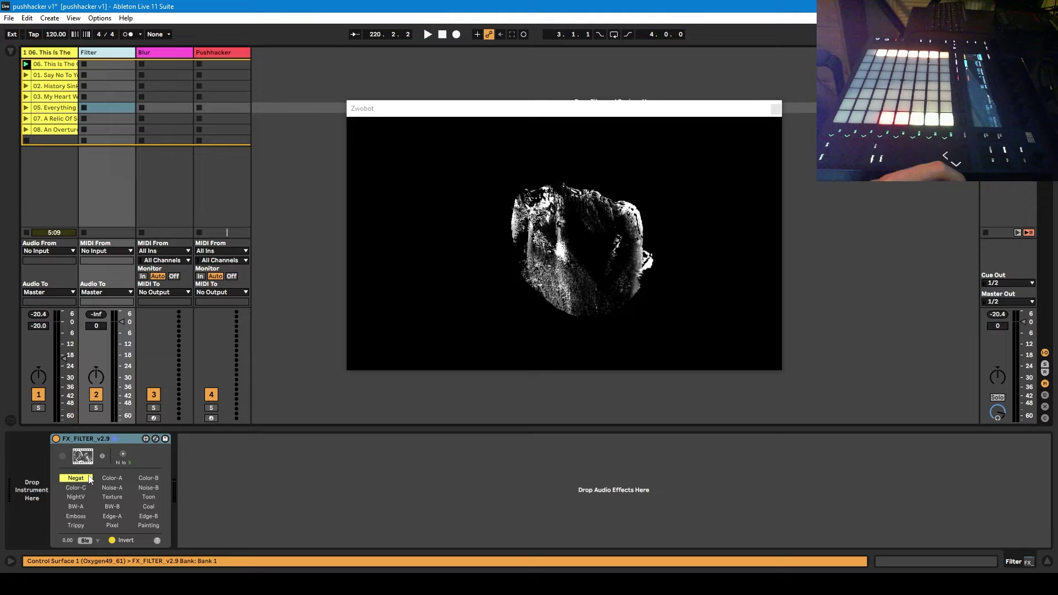
# - Create a scene 1 Filter clip whose FX FILTER menu envelope selects BW-A
pyautogui.doubleClick(104, 65)
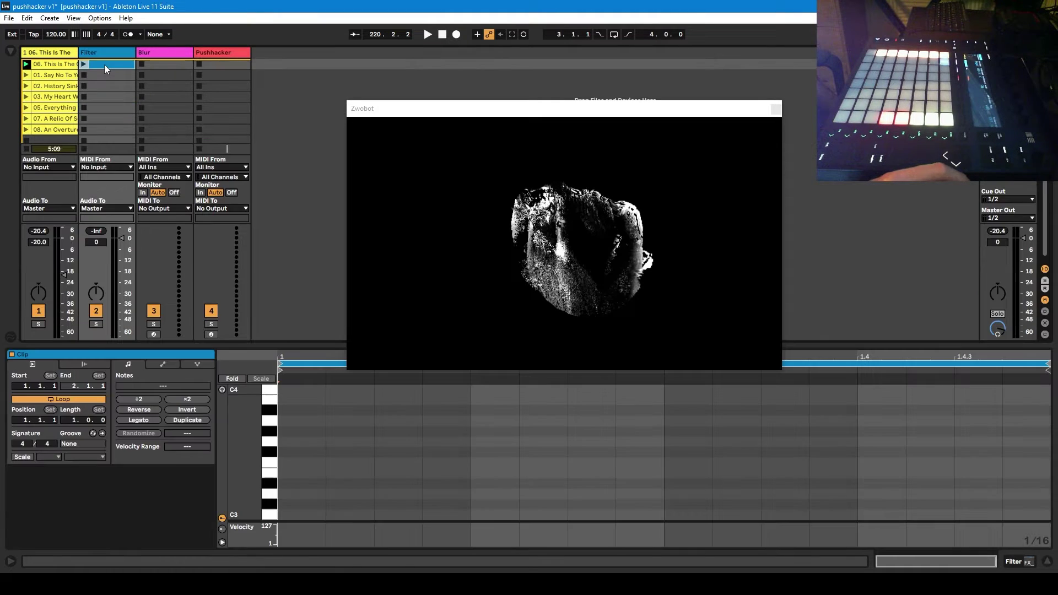
pyautogui.click(162, 365)
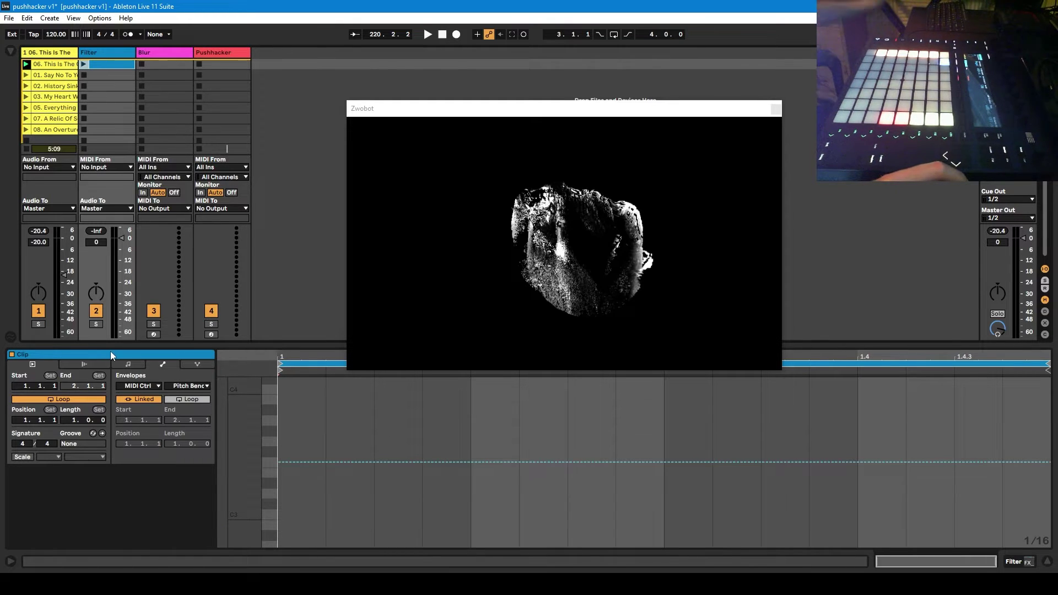
pyautogui.hotkey('shift', 'Tab')
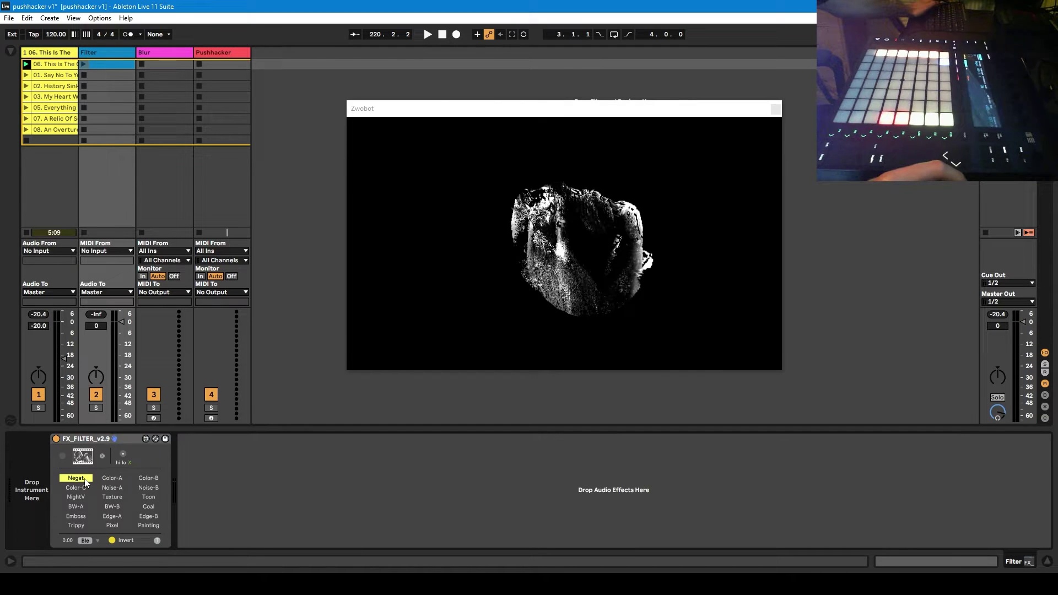
pyautogui.hotkey('shift', 'Tab')
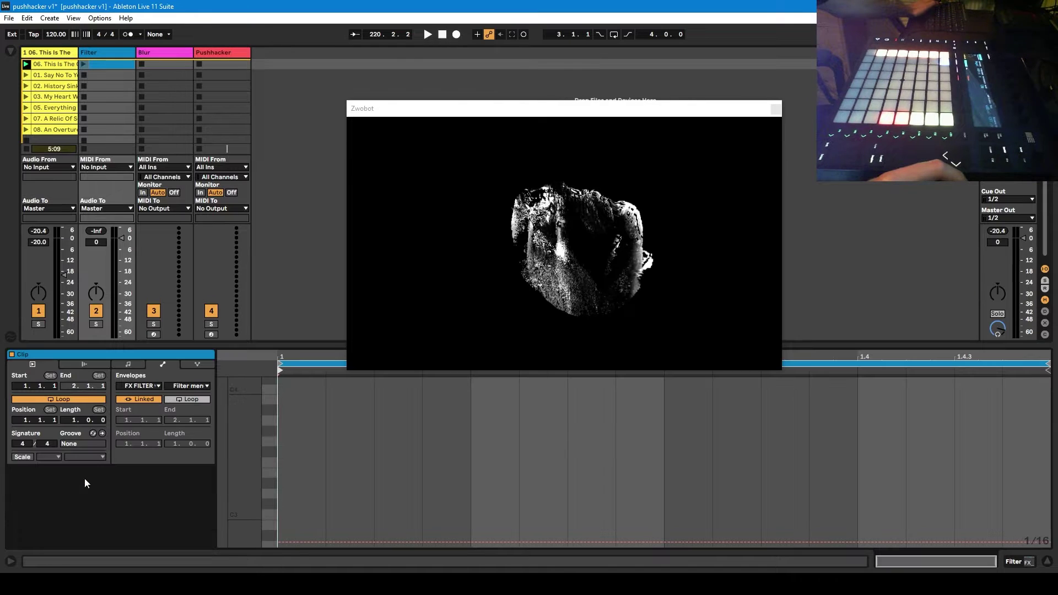
pyautogui.click(158, 387)
pyautogui.click(149, 406)
pyautogui.click(188, 386)
pyautogui.click(293, 489)
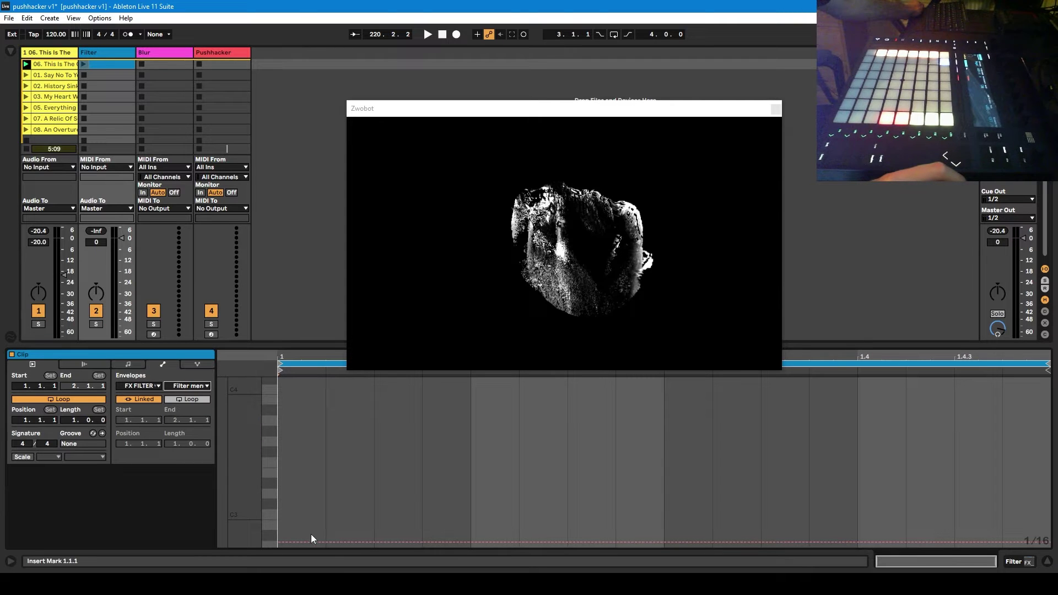
pyautogui.moveTo(308, 541); pyautogui.dragTo(308, 504)
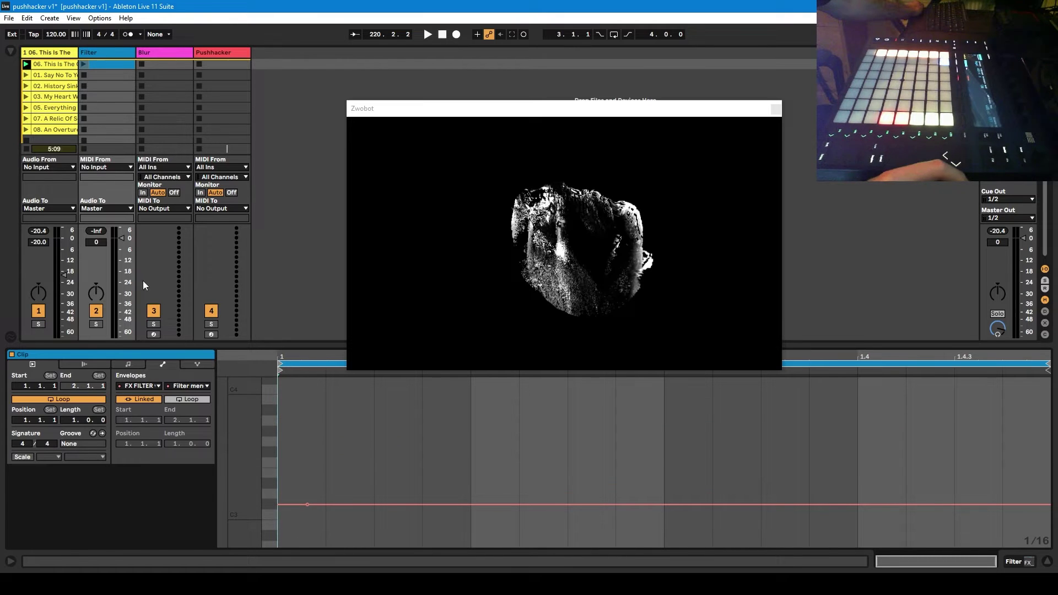
pyautogui.moveTo(133, 349); pyautogui.dragTo(134, 434)
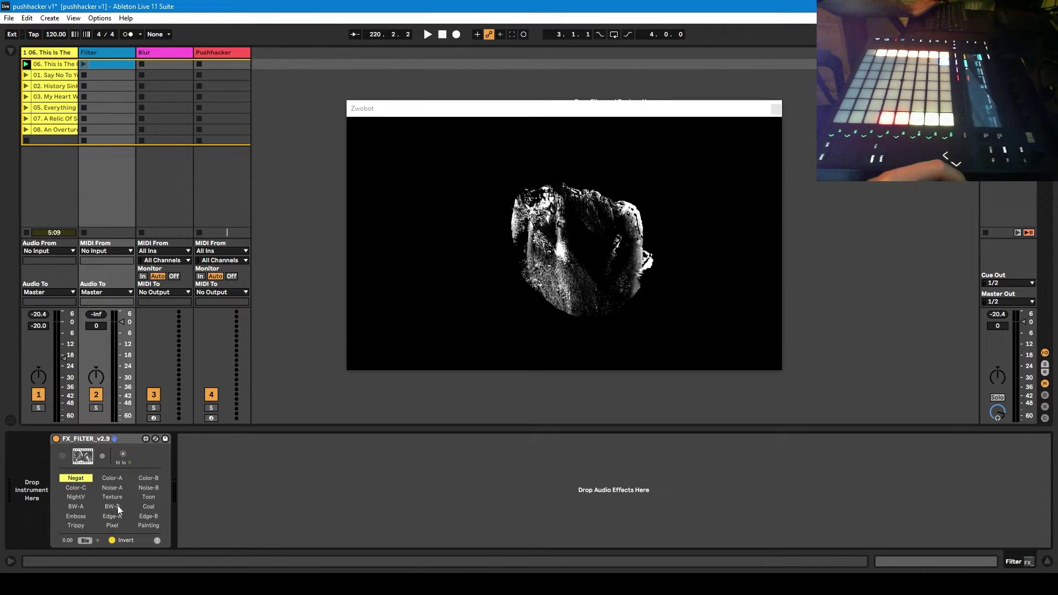
pyautogui.hotkey('shift', 'Tab')
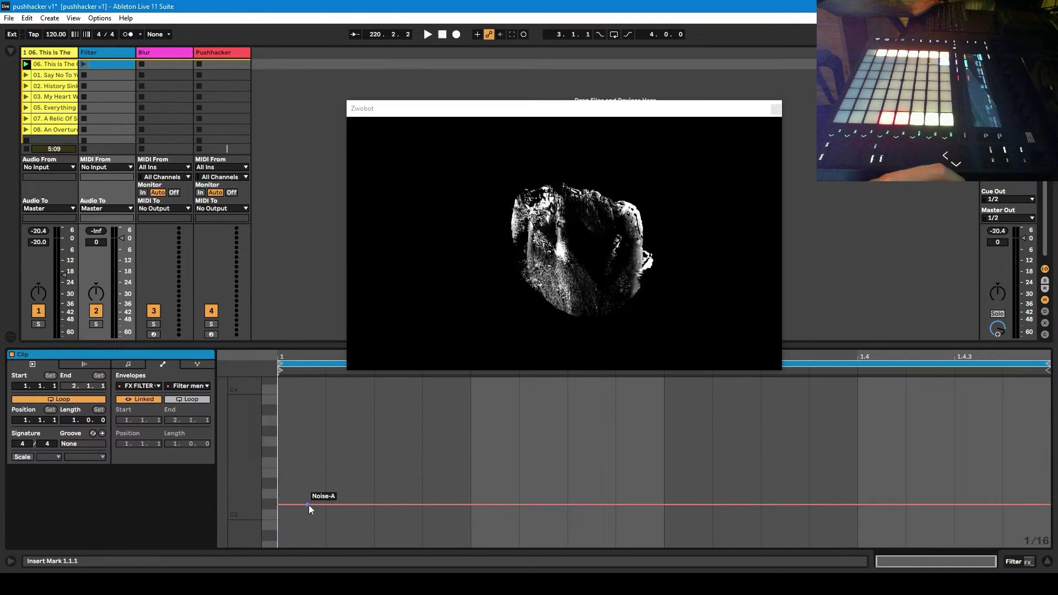
pyautogui.moveTo(308, 505); pyautogui.dragTo(309, 457)
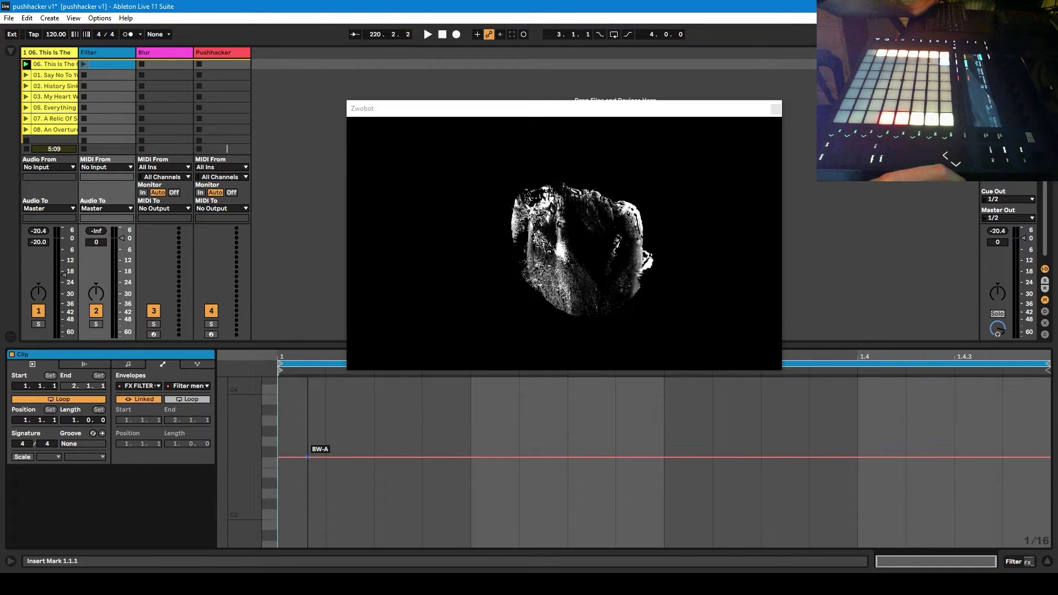
# - Give Filter clips on scenes 2–4 envelopes selecting Noise-B, Noise-A and Color-B
pyautogui.click(111, 75)
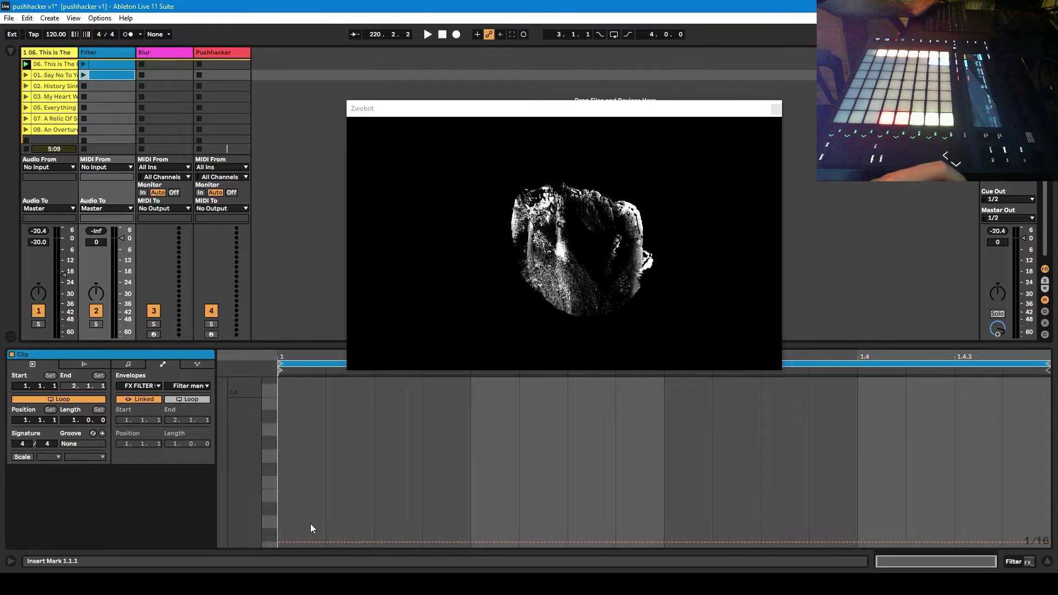
pyautogui.moveTo(312, 541); pyautogui.dragTo(313, 447)
pyautogui.doubleClick(109, 88)
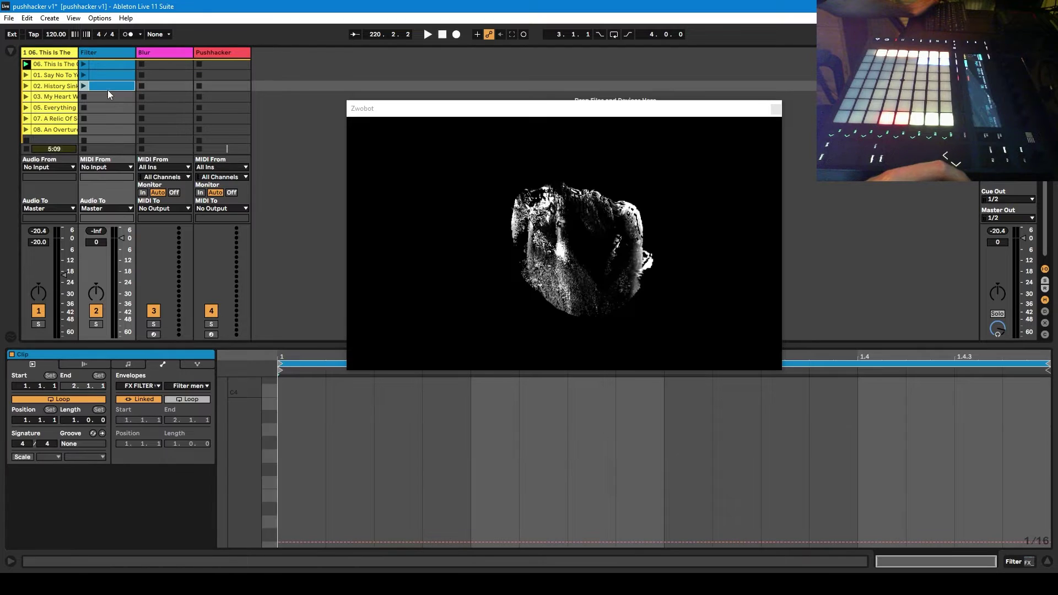
pyautogui.moveTo(318, 542); pyautogui.dragTo(319, 428)
pyautogui.click(117, 99)
pyautogui.doubleClick(118, 104)
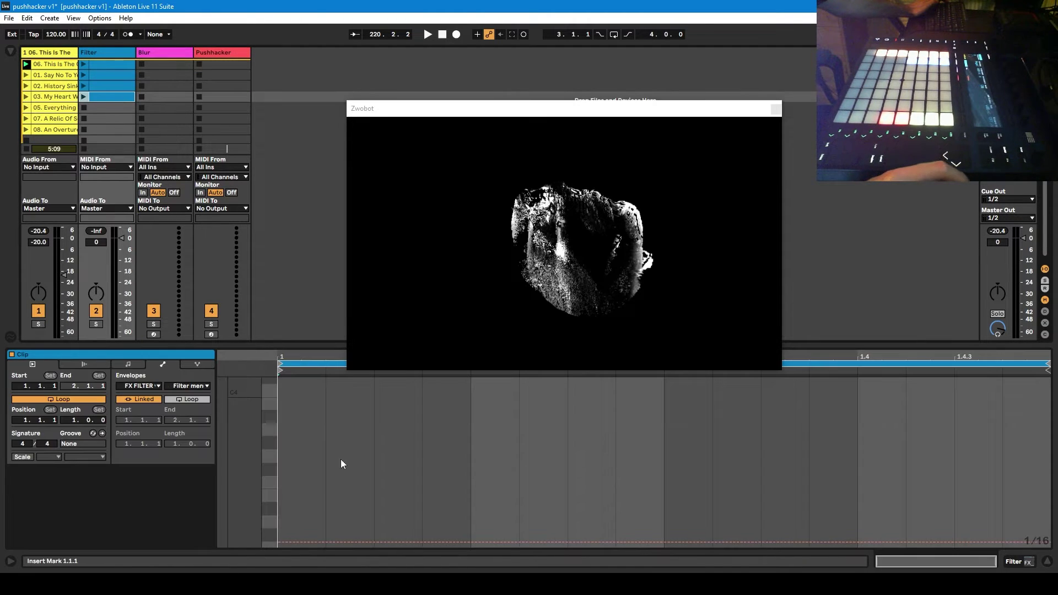
pyautogui.moveTo(347, 543)
pyautogui.mouseDown()
pyautogui.moveTo(346, 504)
pyautogui.moveTo(346, 523)
pyautogui.mouseUp()
pyautogui.hotkey('shift', 'Tab')
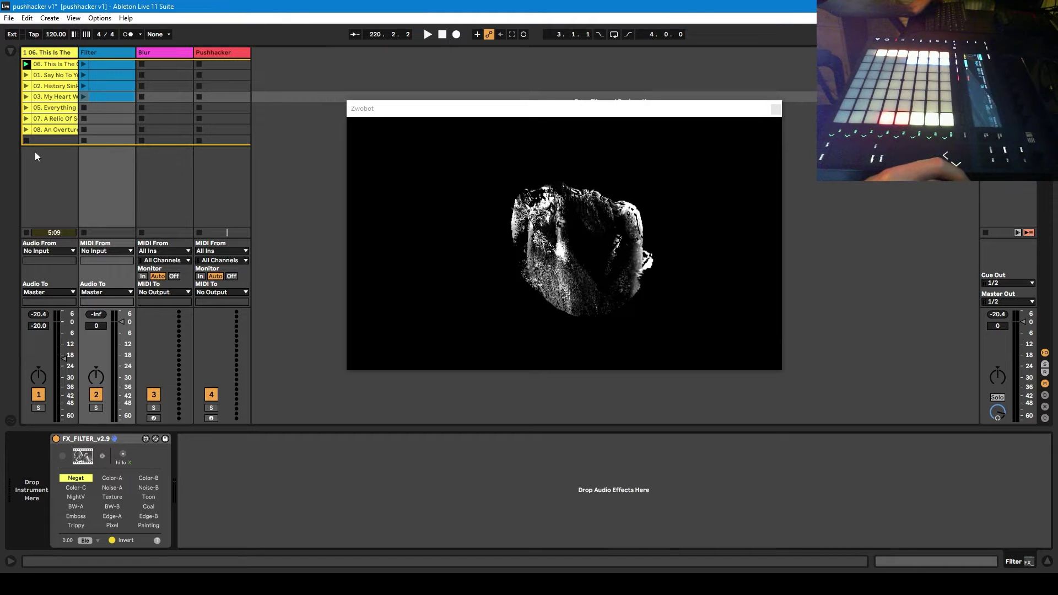
# - Launch the Filter clips on scenes 2, 3 and 1 in turn, then select FX_OFFSET's Shift X knob
pyautogui.click(84, 75)
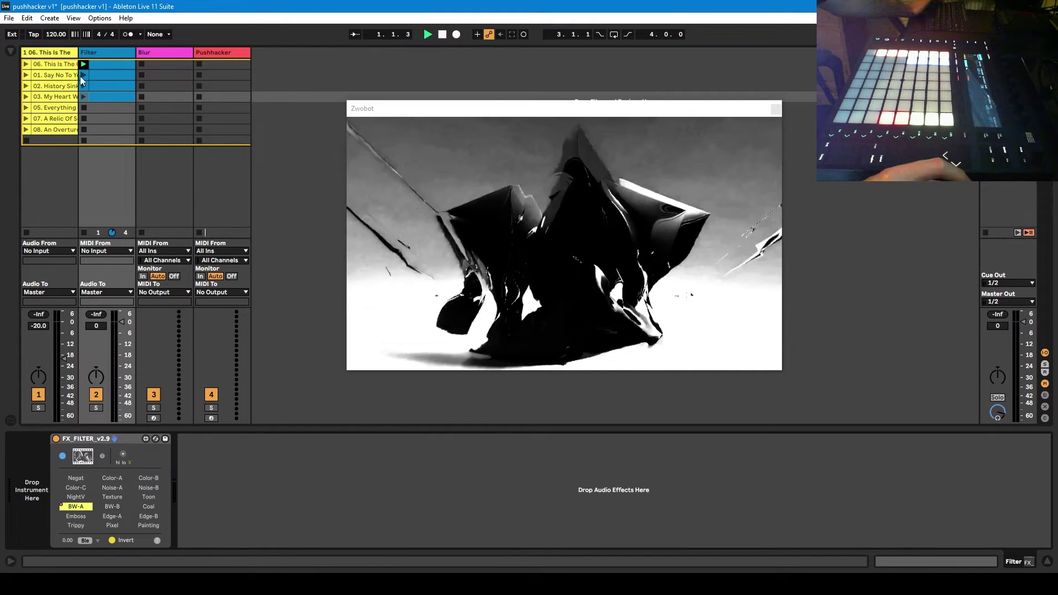
pyautogui.click(84, 86)
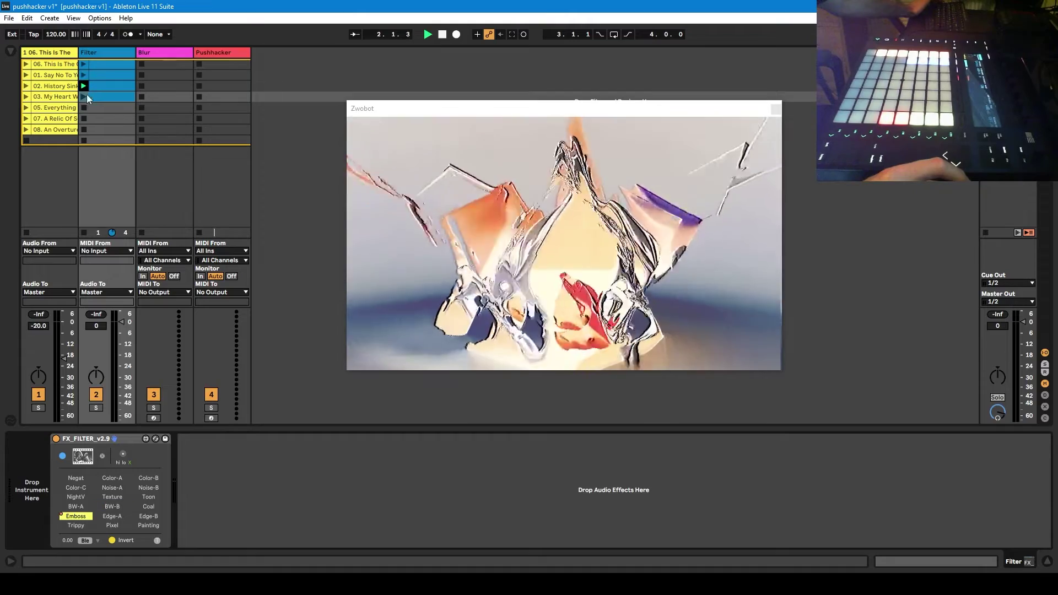
pyautogui.click(84, 65)
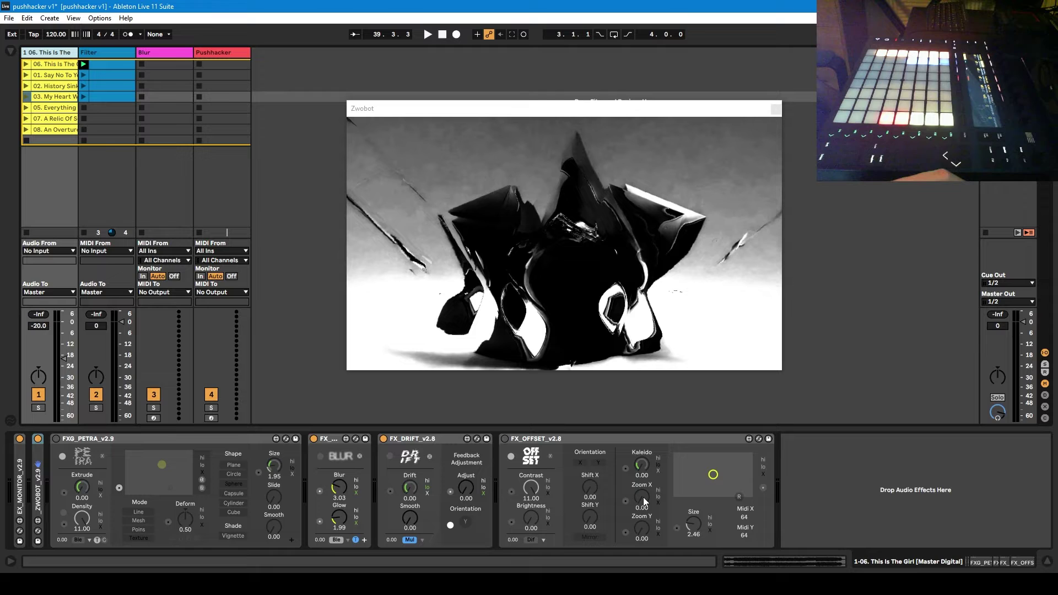
pyautogui.click(591, 492)
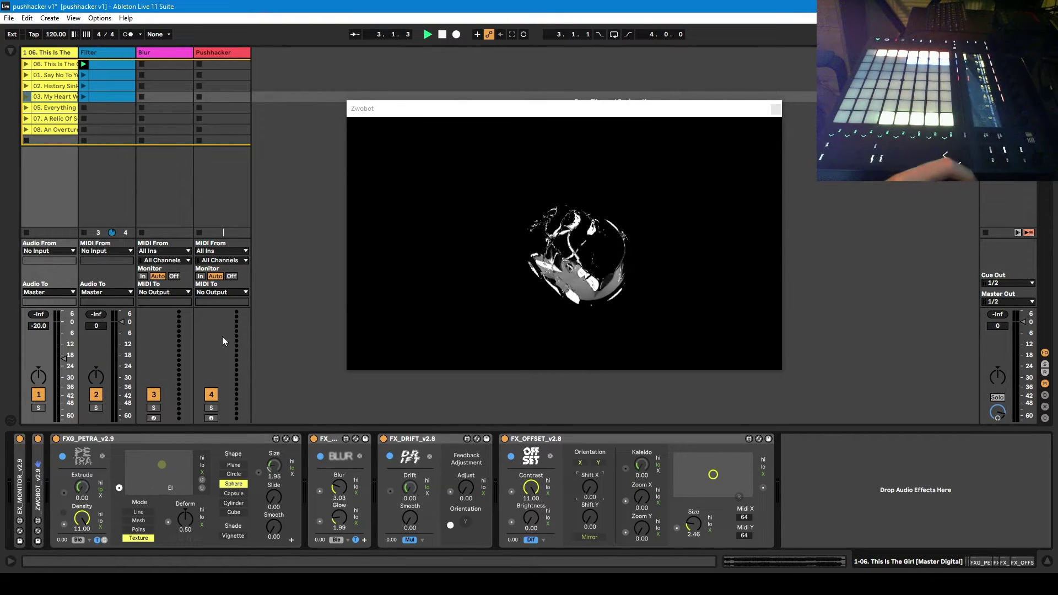
# - Play the This Is The Girl clip on track 1, then stop and restart the transport
pyautogui.click(25, 65)
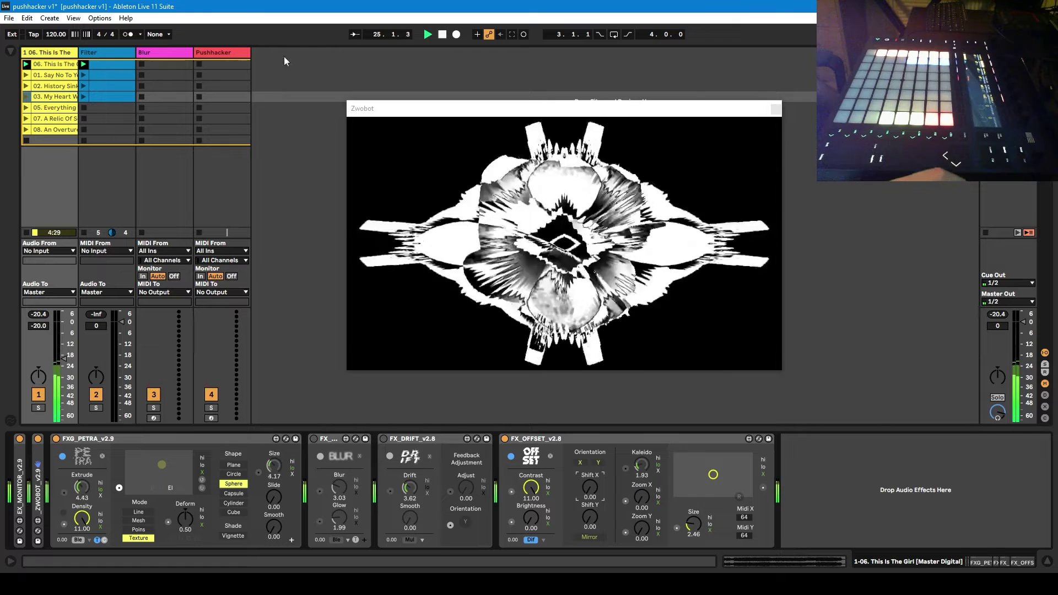
pyautogui.click(442, 34)
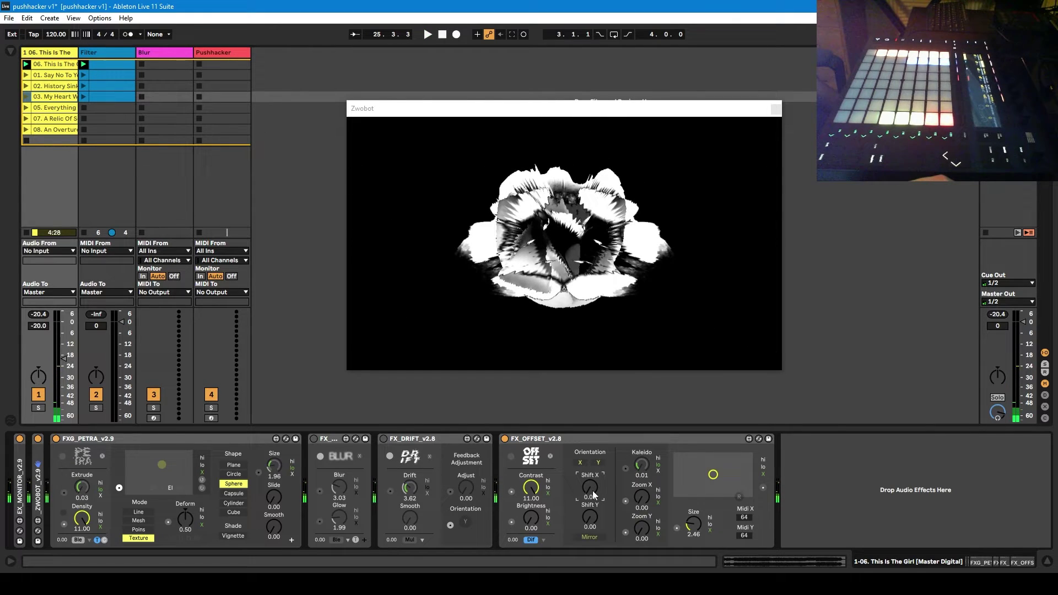
pyautogui.press('space')
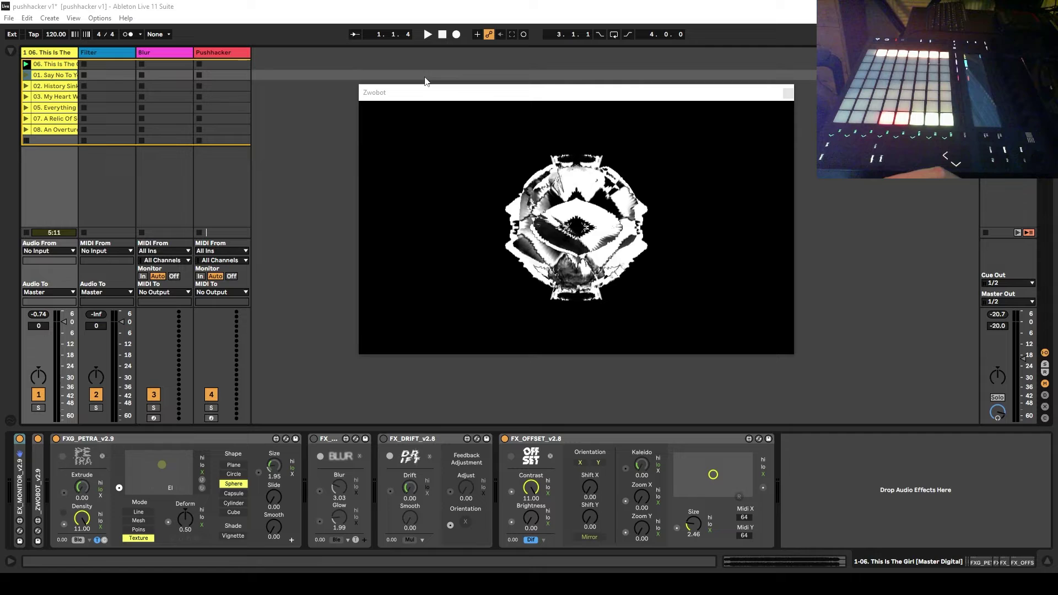
# - Play the set, nudge FX_OFFSET's Kaleido knob up slightly, then stop at bar 3
pyautogui.click(427, 36)
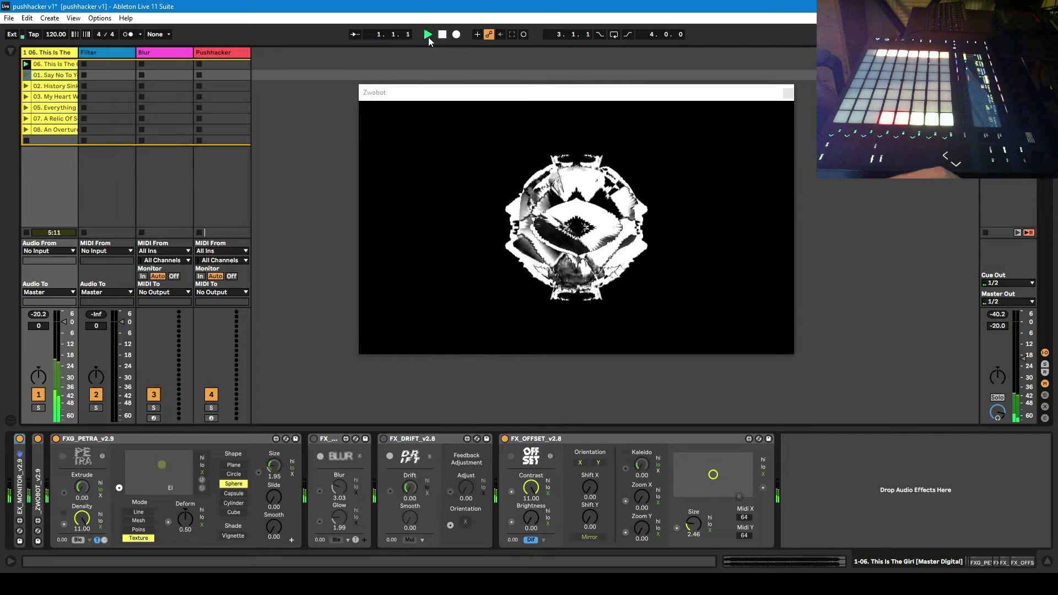
pyautogui.moveTo(643, 470); pyautogui.dragTo(642, 465)
pyautogui.click(443, 36)
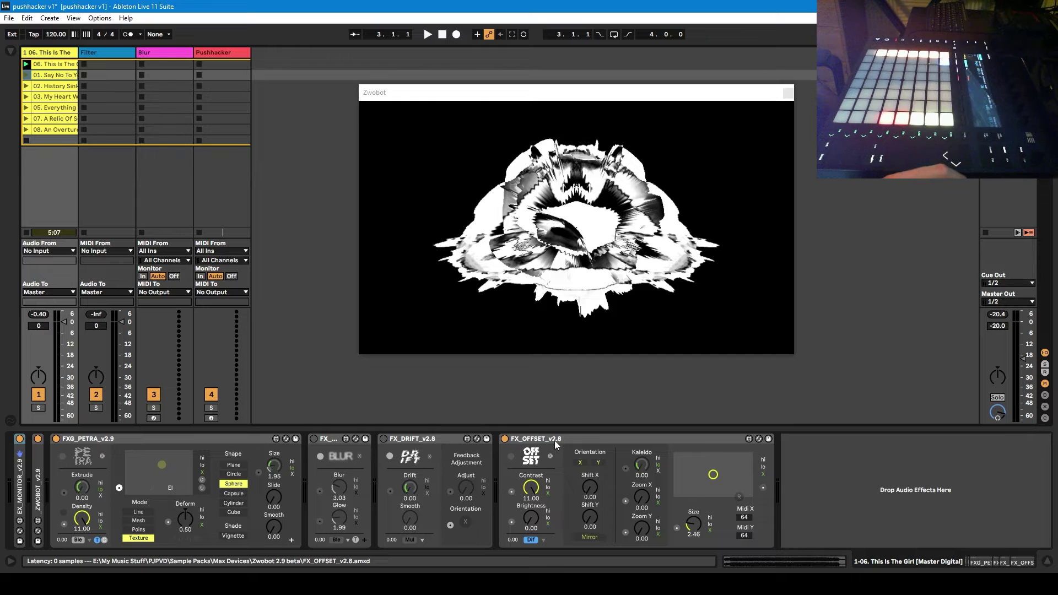
# - Insert a new Offset audio track and move the FX_OFFSET device onto it
pyautogui.rightClick(296, 91)
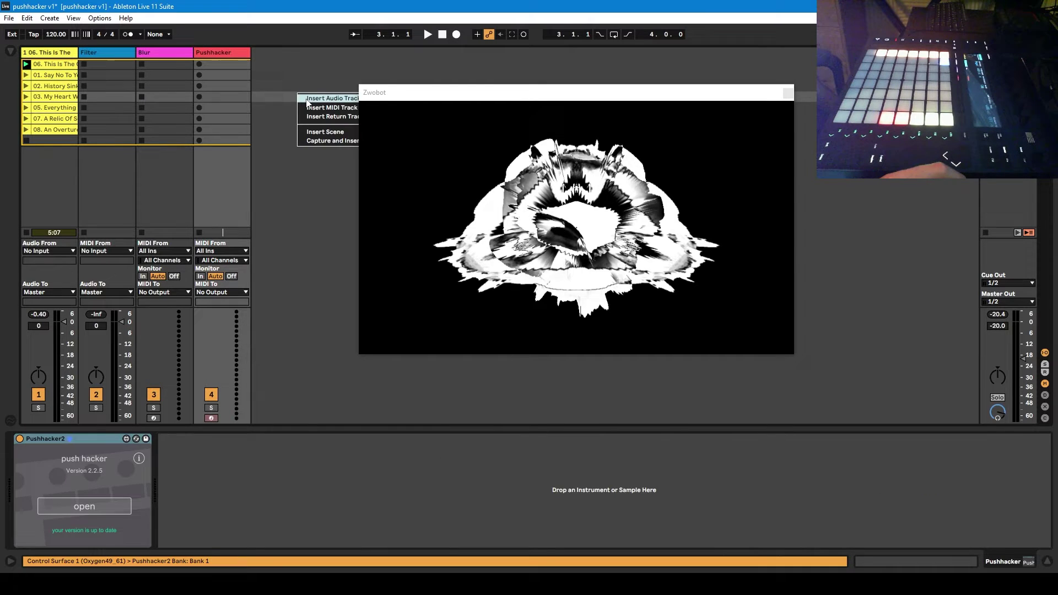
pyautogui.click(320, 98)
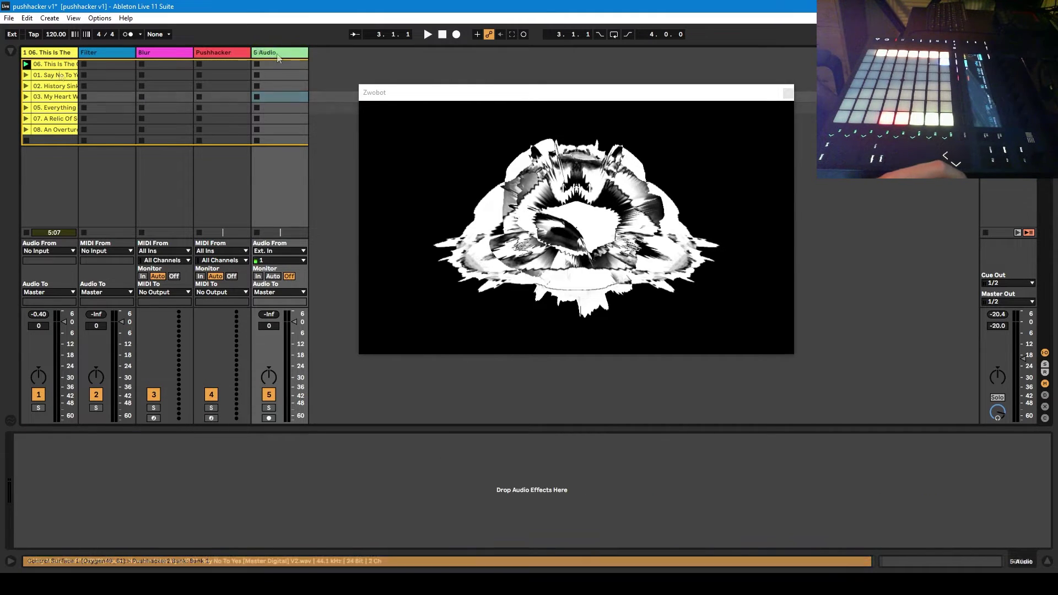
pyautogui.click(112, 64)
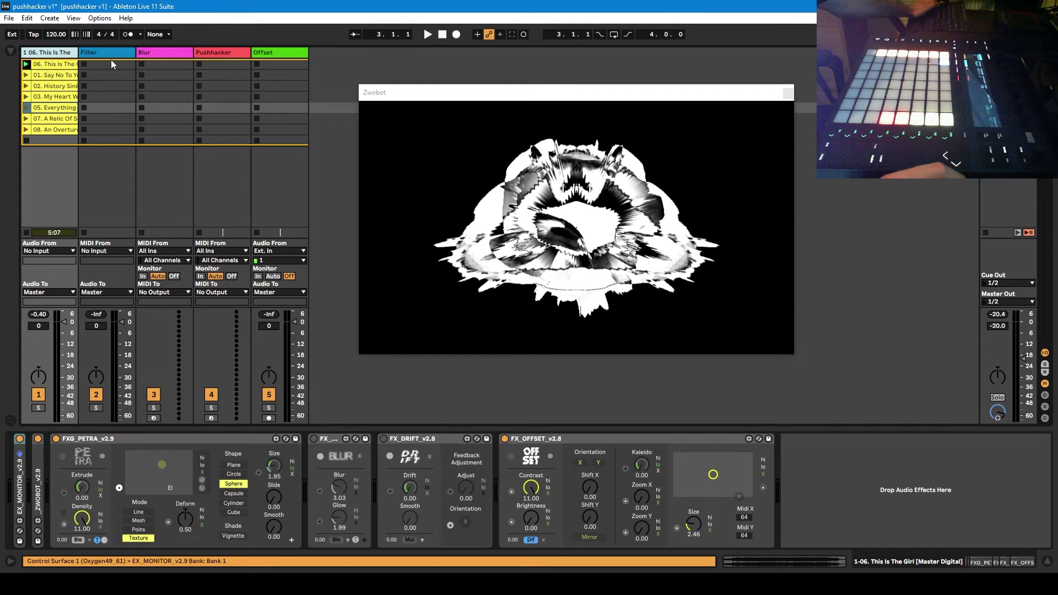
pyautogui.click(532, 441)
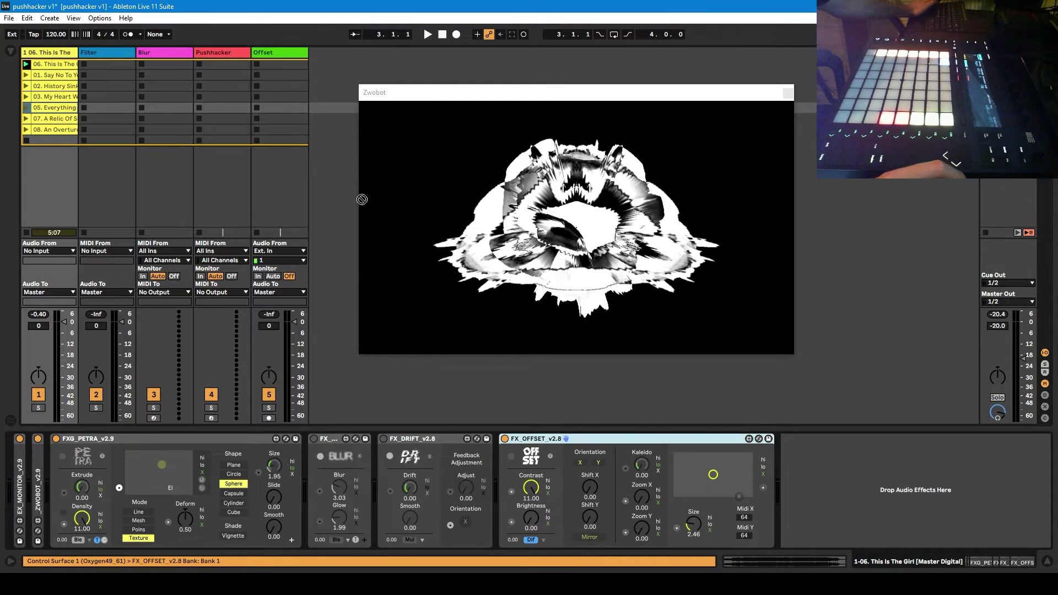
pyautogui.moveTo(362, 200); pyautogui.dragTo(275, 54)
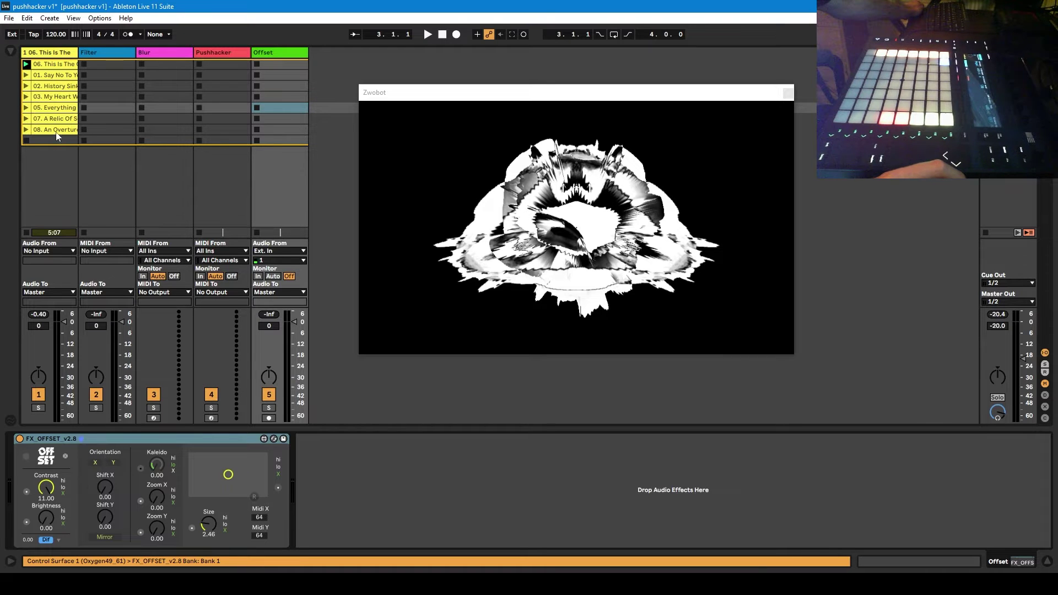
# - Check track 1's remaining Zwobot chain, then review the Offset track's audio input source
pyautogui.click(58, 55)
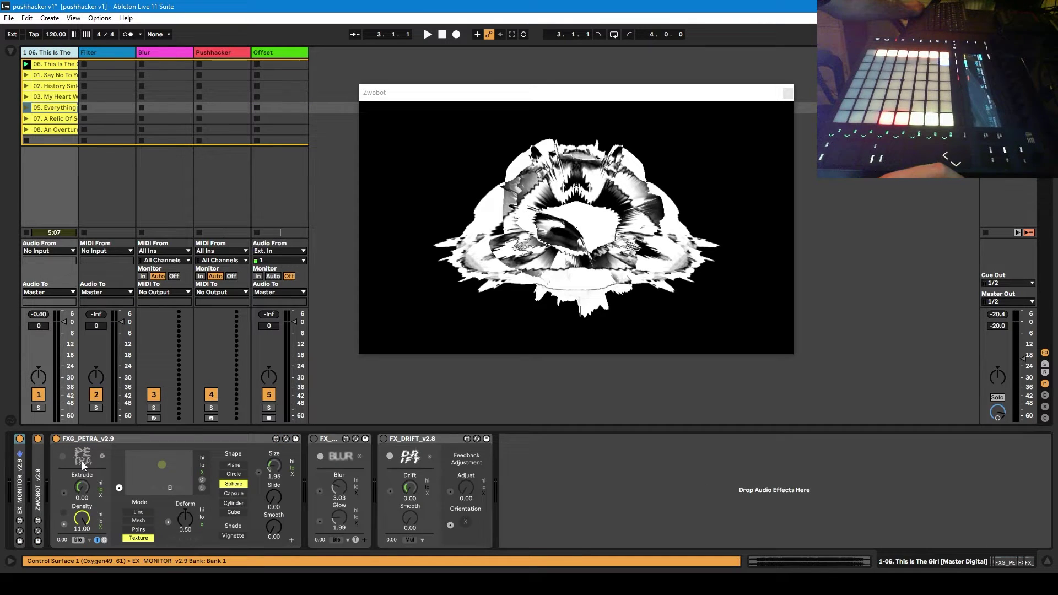
pyautogui.doubleClick(38, 492)
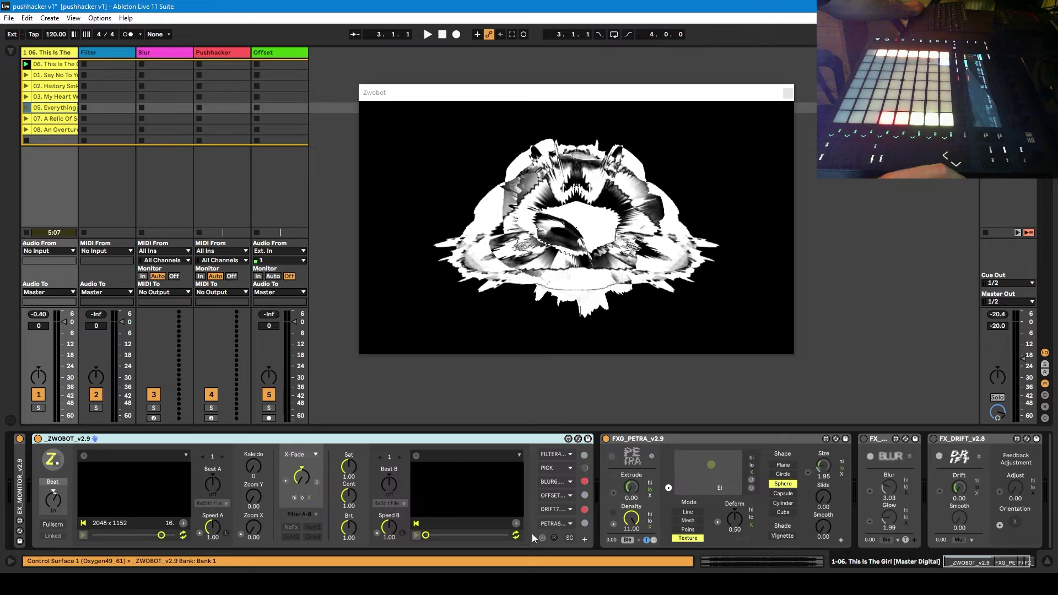
pyautogui.doubleClick(116, 439)
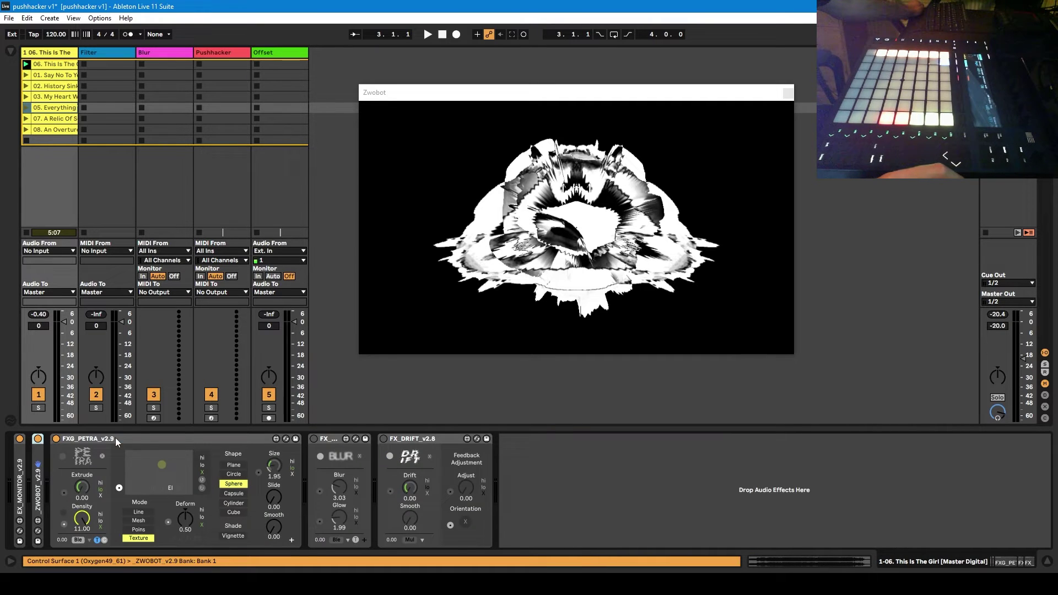
pyautogui.click(288, 61)
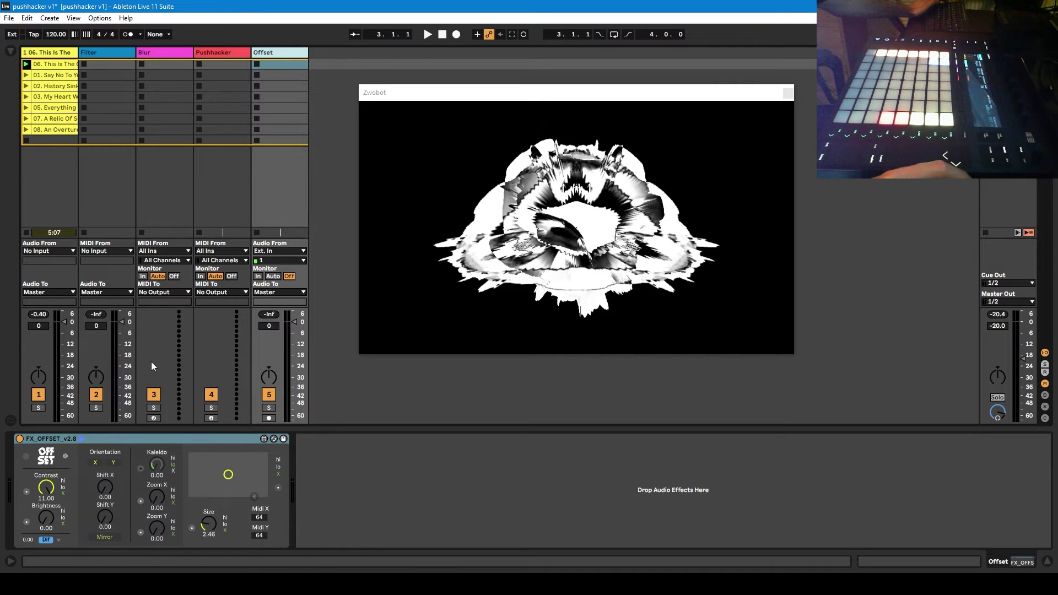
pyautogui.click(286, 251)
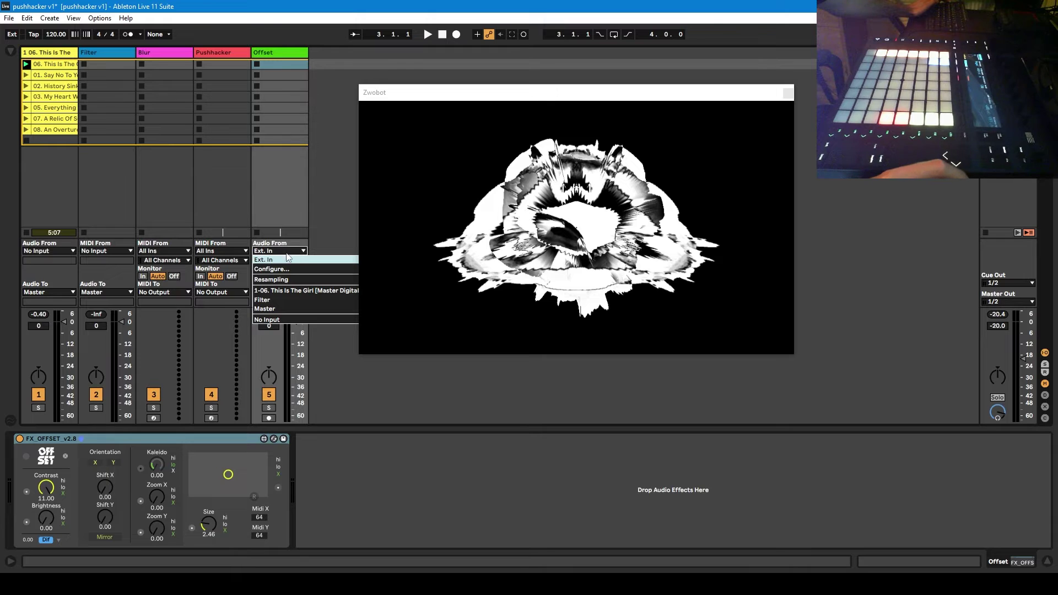
pyautogui.click(282, 292)
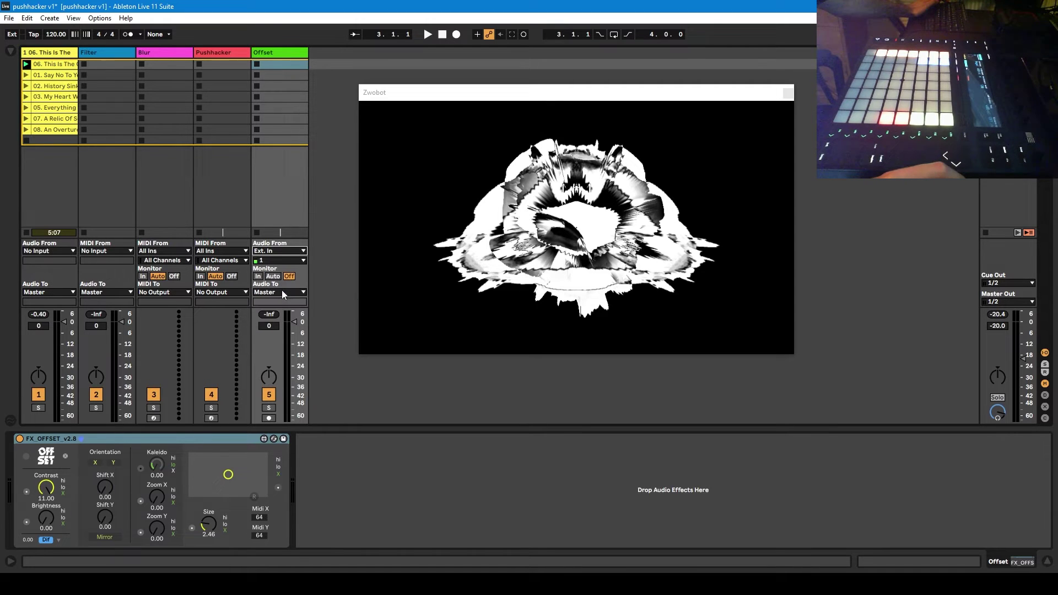
# - Rename the first track to 'Tracks'
pyautogui.rightClick(47, 58)
pyautogui.click(71, 105)
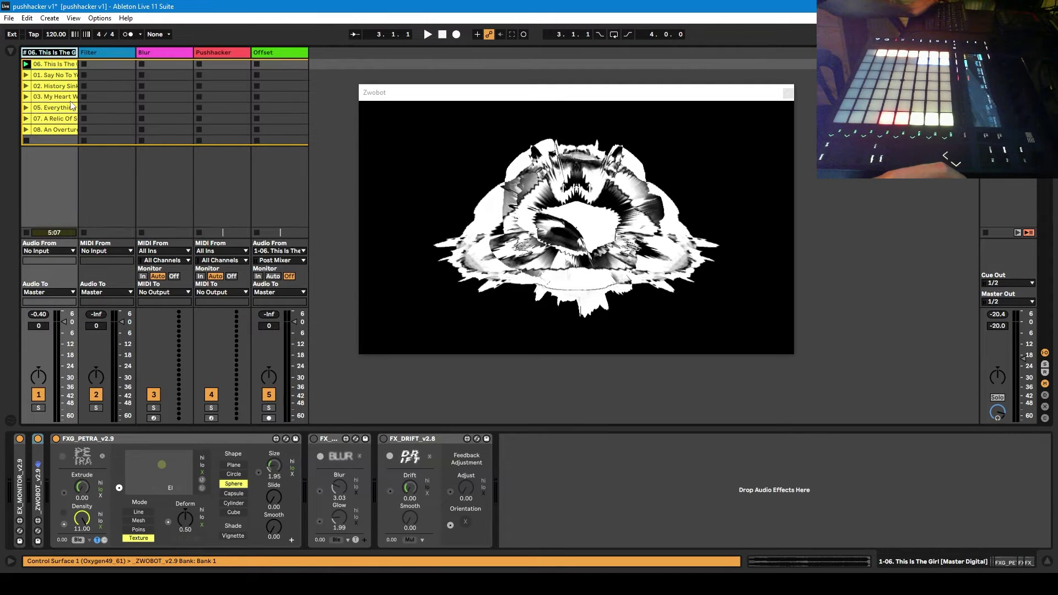
pyautogui.write('Tracks')
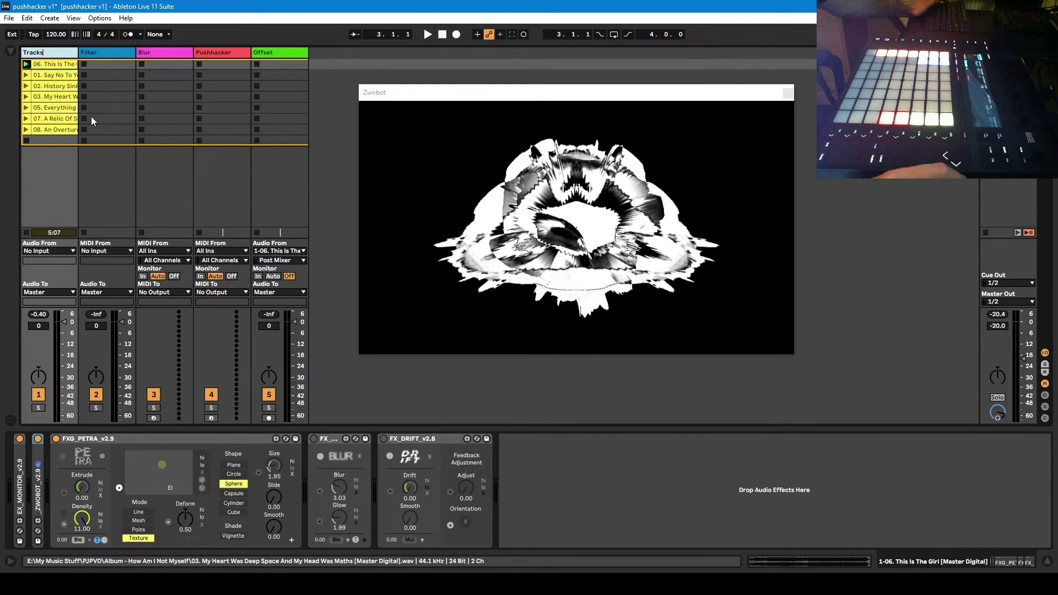
pyautogui.press('Return')
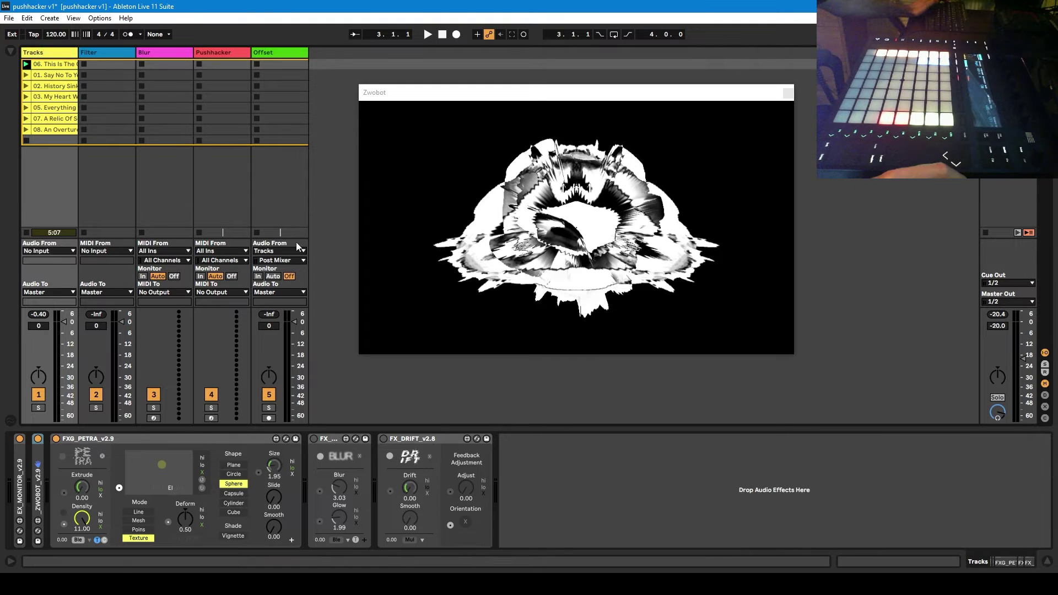
# - Set the Offset track to monitor In with its fader at -inf, then play and raise Kaleido
pyautogui.click(258, 276)
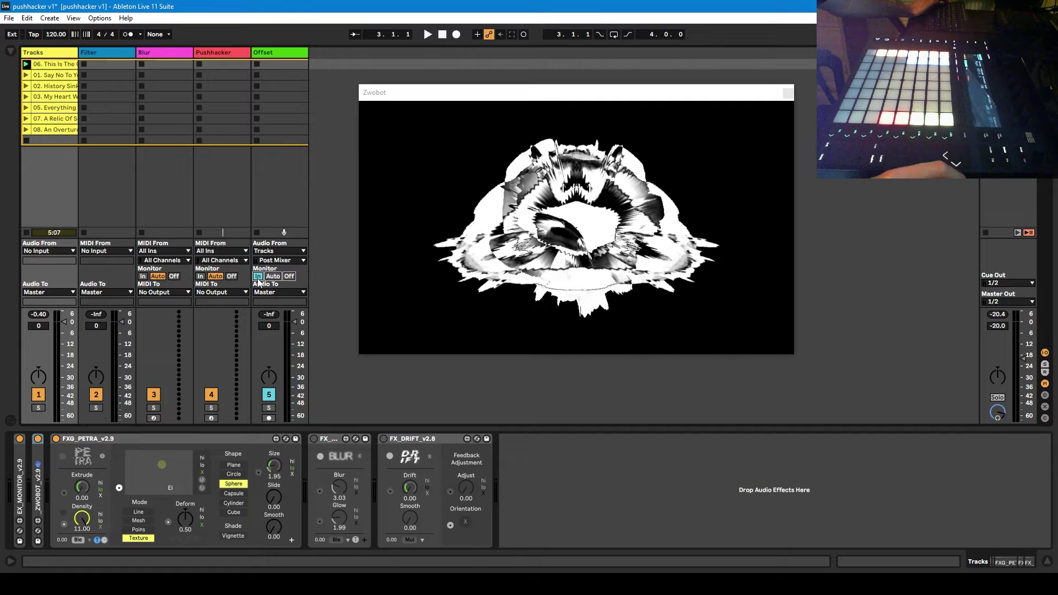
pyautogui.moveTo(296, 326); pyautogui.dragTo(295, 415)
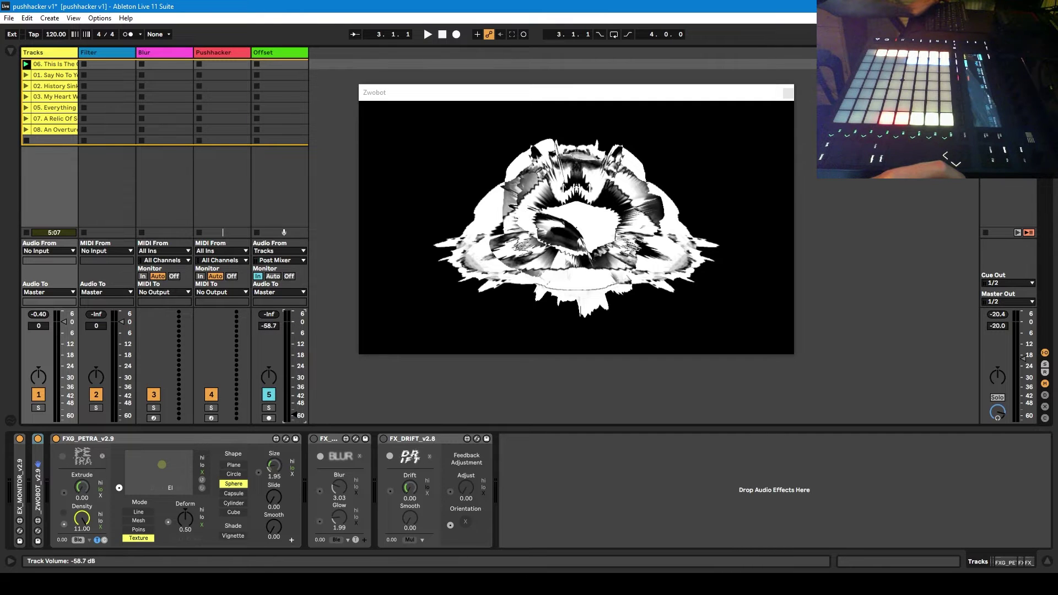
pyautogui.press('space')
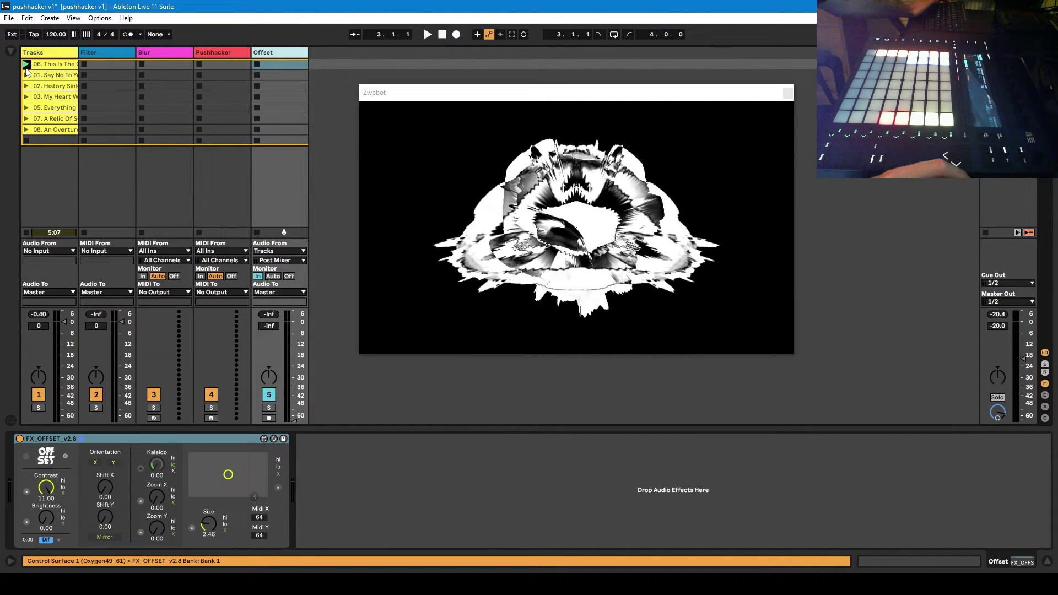
pyautogui.moveTo(153, 476); pyautogui.dragTo(154, 463)
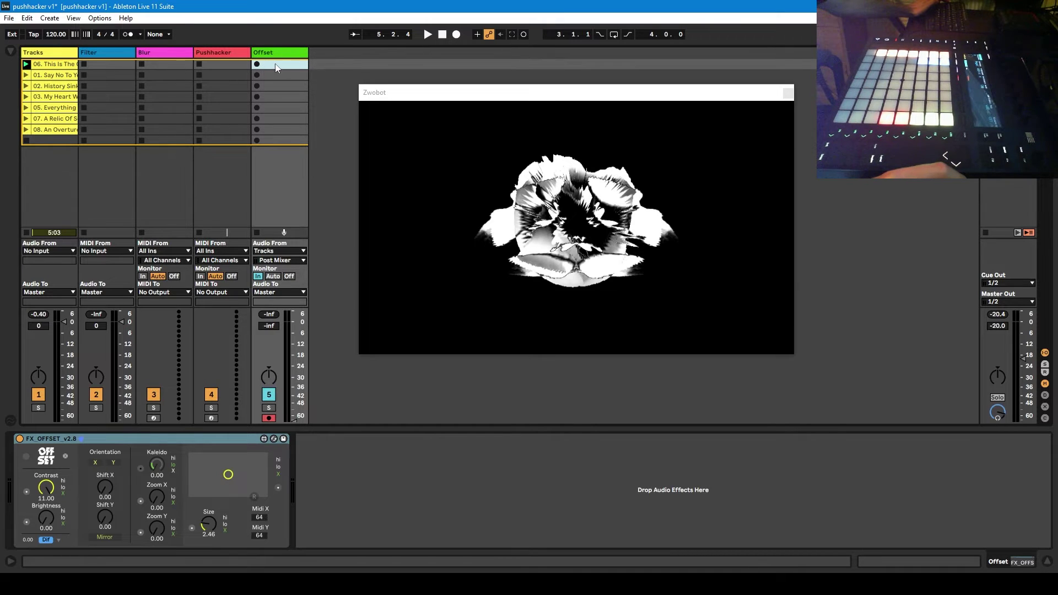
# - Record a short Offset 1 clip on the Offset track and open it in Clip View
pyautogui.click(257, 64)
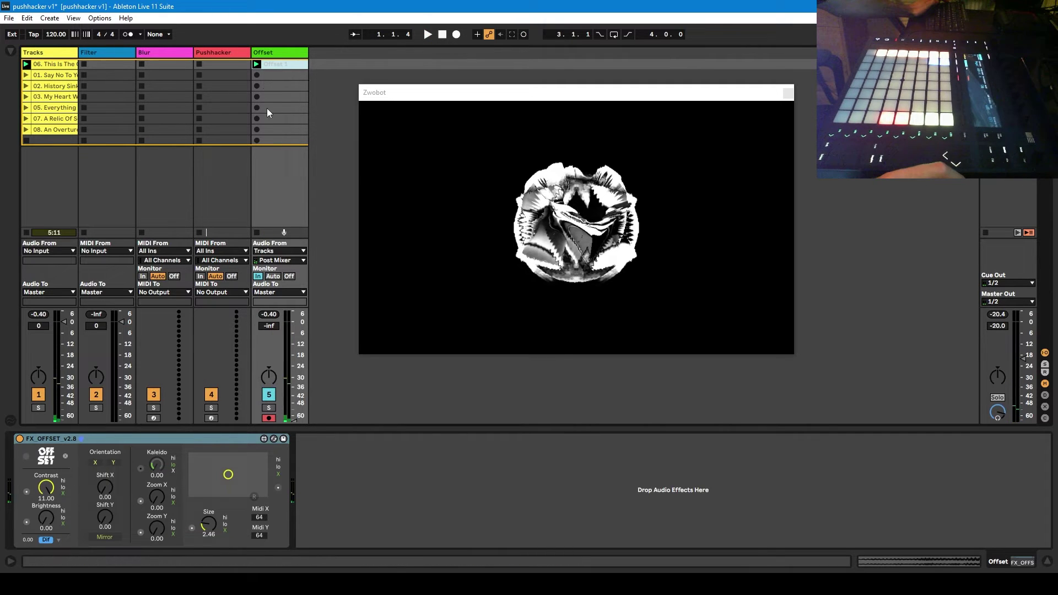
pyautogui.click(257, 232)
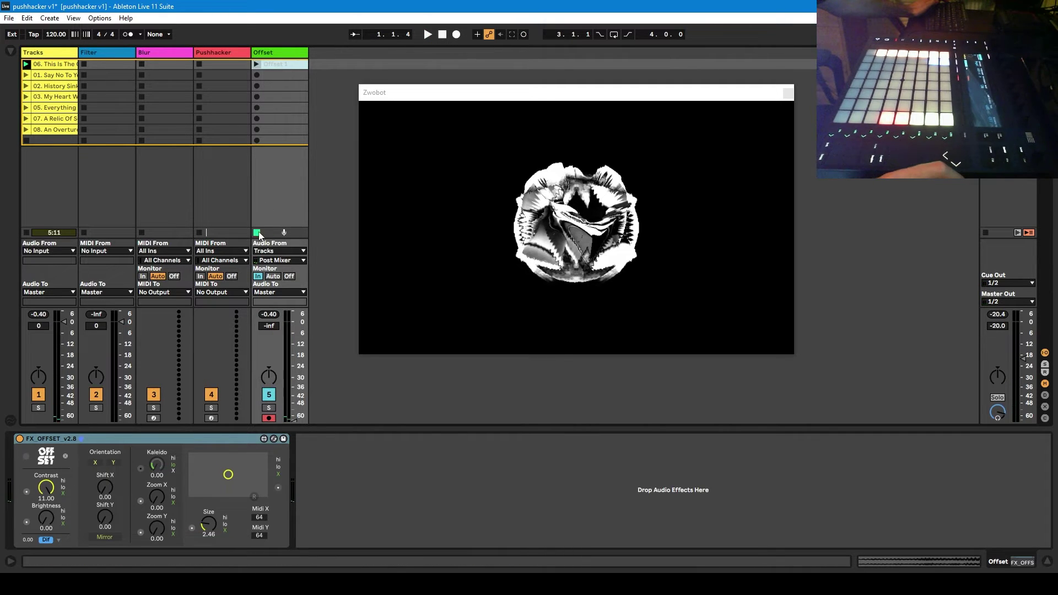
pyautogui.doubleClick(273, 66)
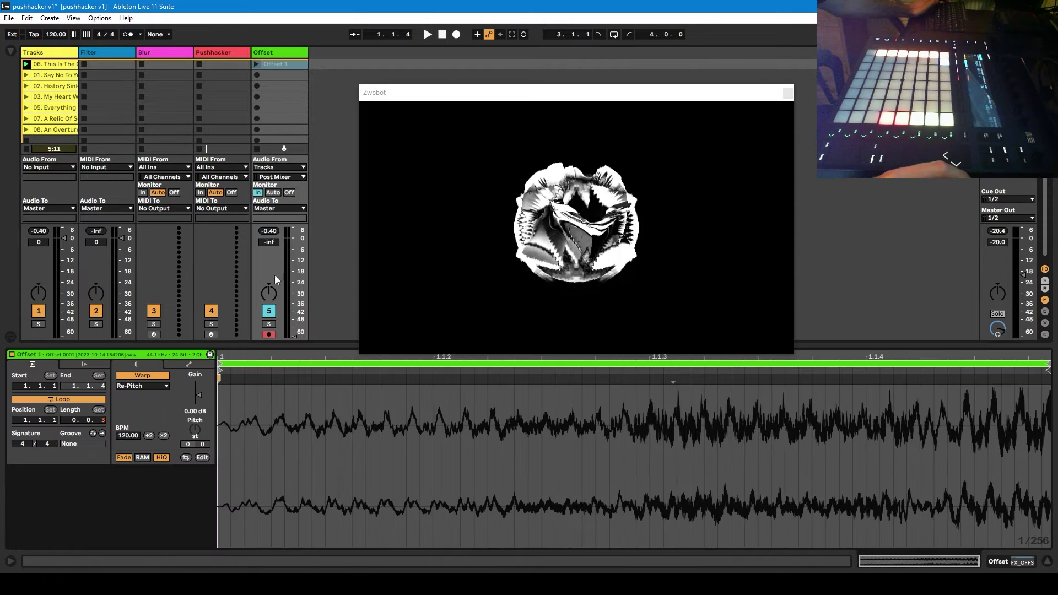
# - In Offset 1's Envelopes, choose FX OFFSET v2.8 and select its Shift X knob as the target
pyautogui.click(164, 384)
pyautogui.click(153, 386)
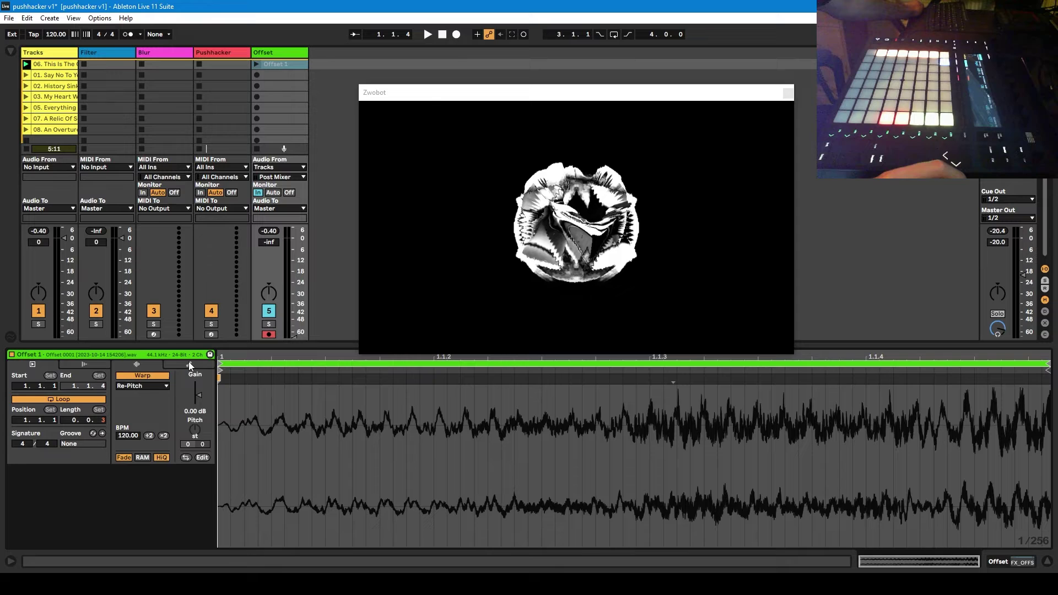
pyautogui.click(188, 364)
pyautogui.click(138, 386)
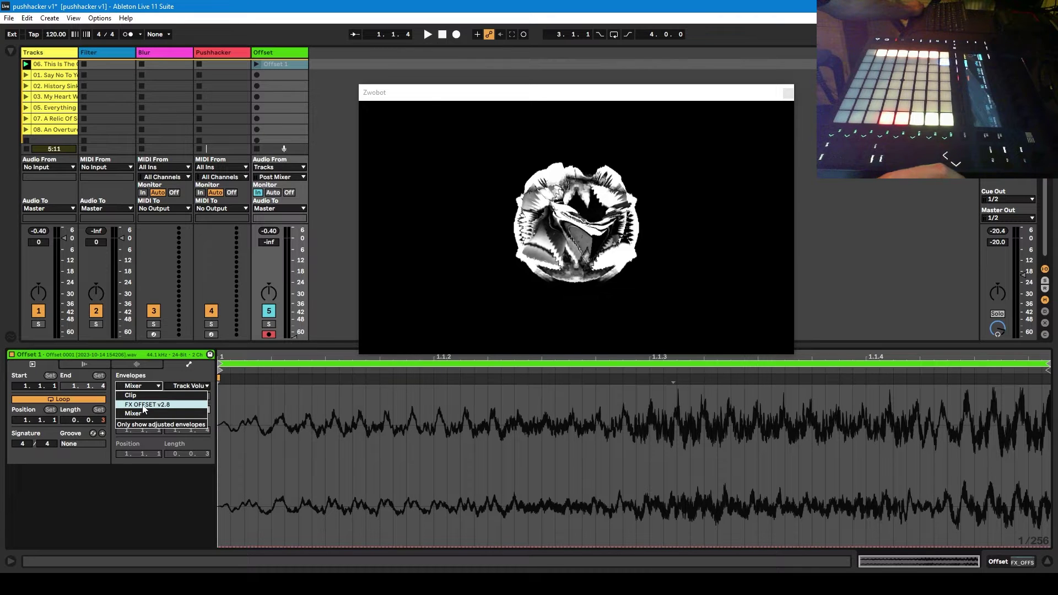
pyautogui.click(145, 405)
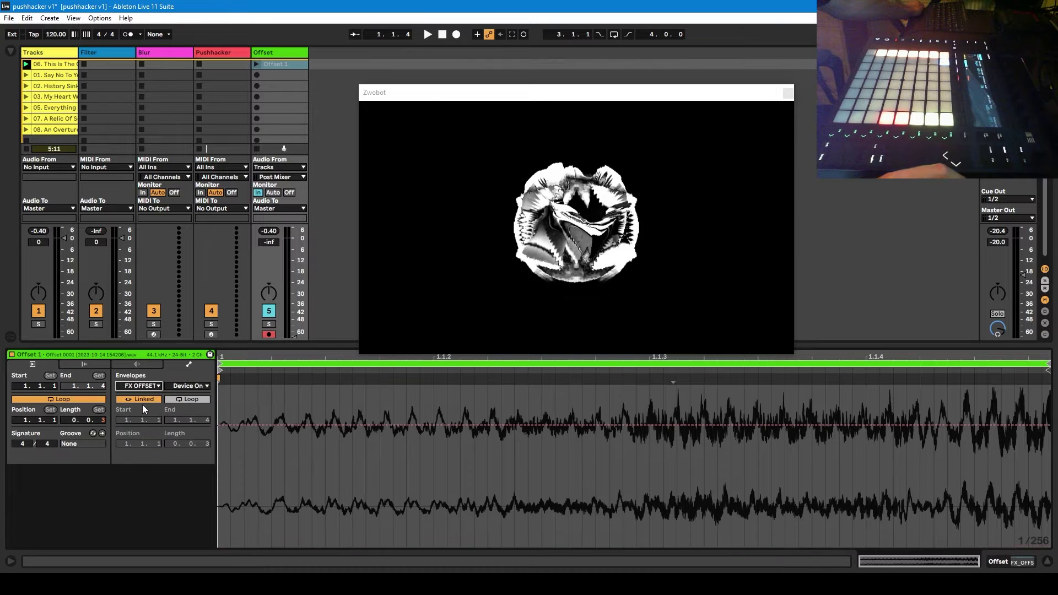
pyautogui.click(203, 387)
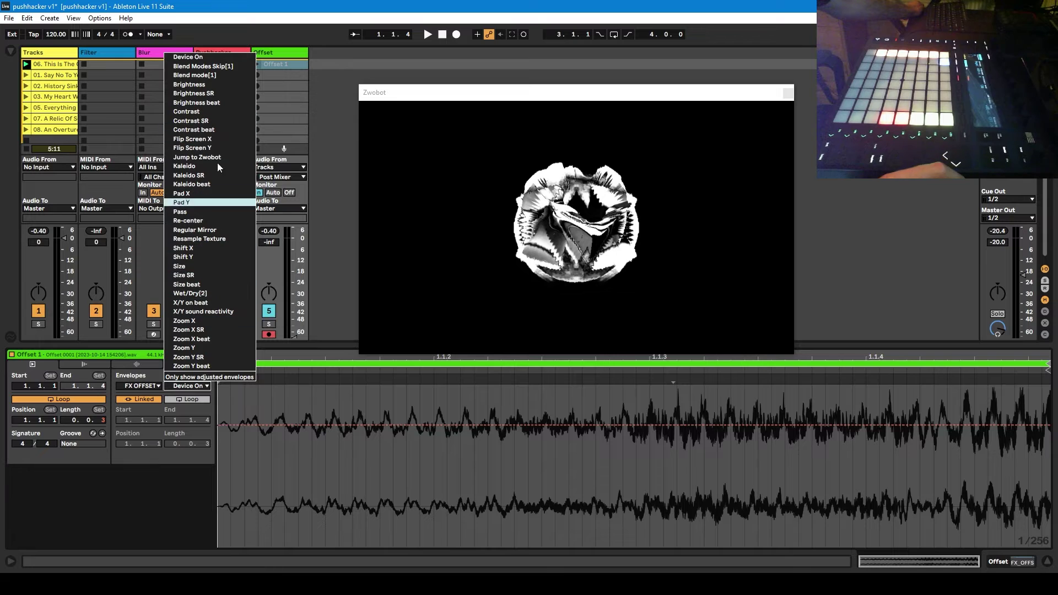
pyautogui.click(188, 390)
pyautogui.hotkey('shift', 'Tab')
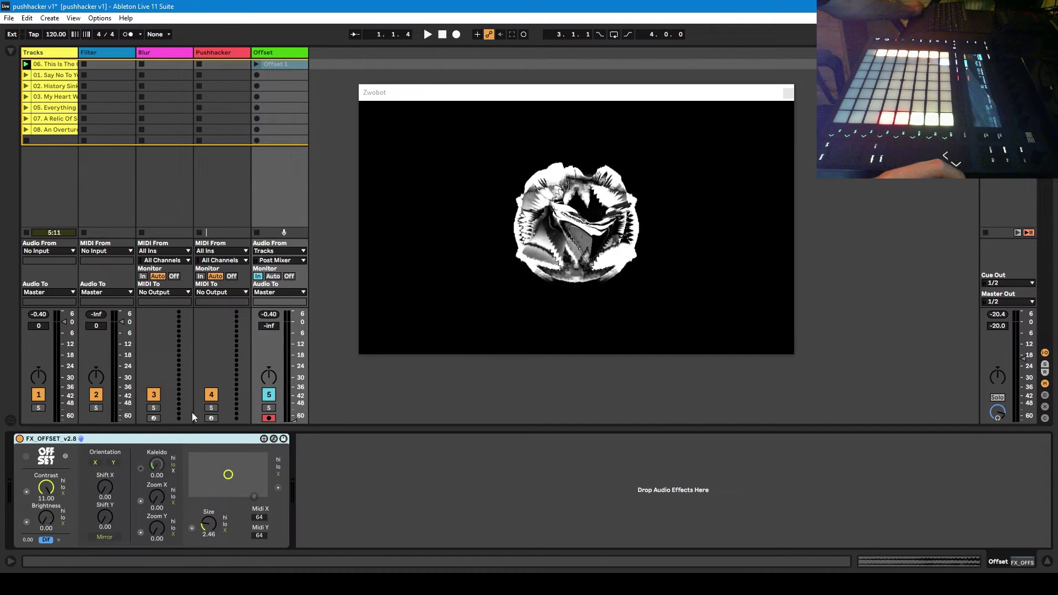
pyautogui.click(104, 488)
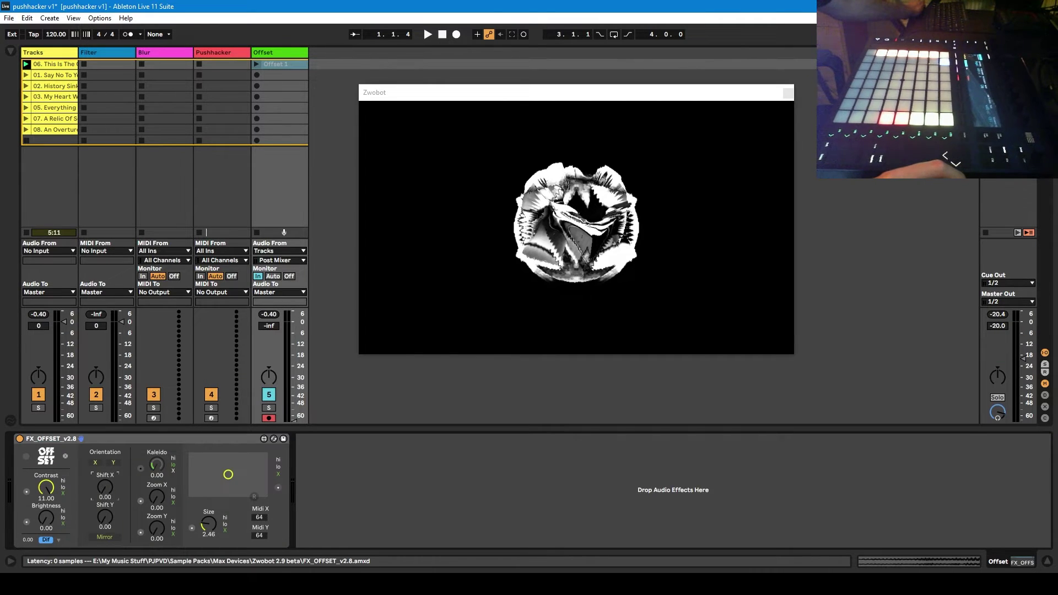
pyautogui.hotkey('shift', 'Tab')
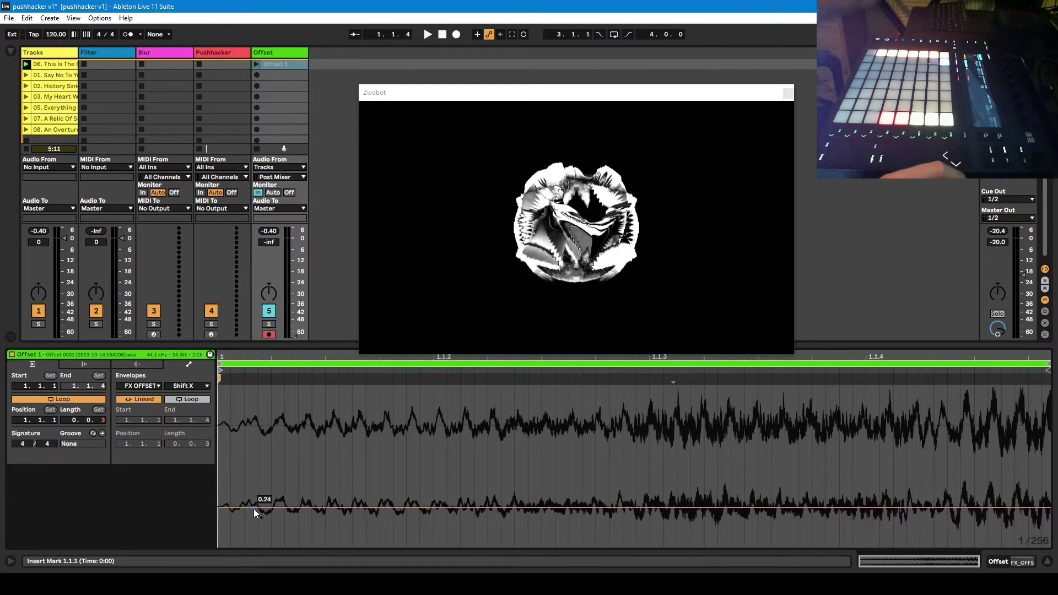
# - Set Offset 1's Shift X to 0.00, then copy it into slots 2–5 with rising levels like 0.40 and 0.78
pyautogui.moveTo(255, 507); pyautogui.dragTo(245, 546)
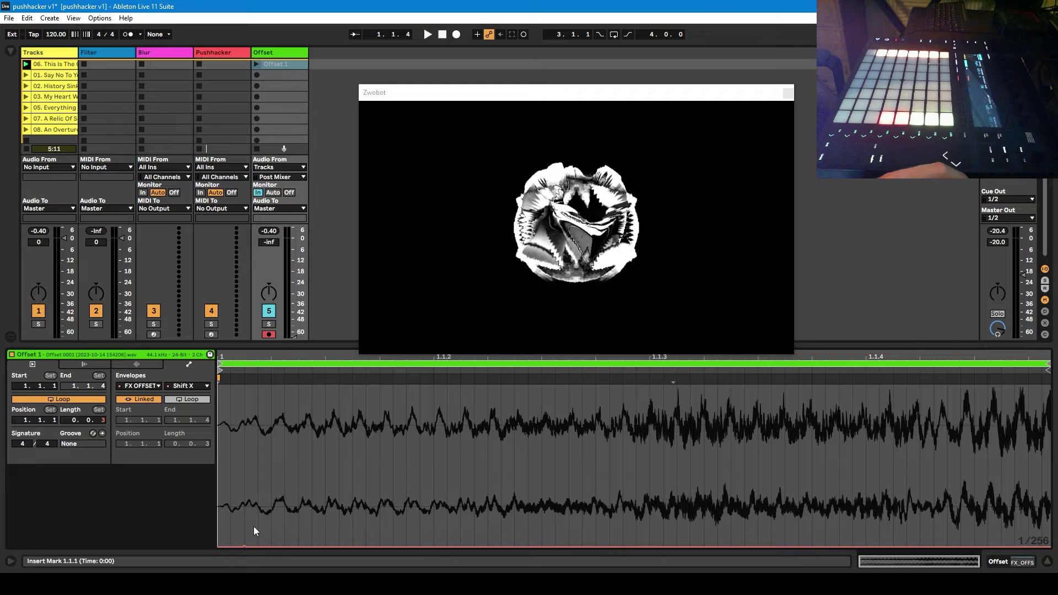
pyautogui.moveTo(247, 546)
pyautogui.mouseDown()
pyautogui.moveTo(246, 528)
pyautogui.moveTo(245, 545)
pyautogui.mouseUp()
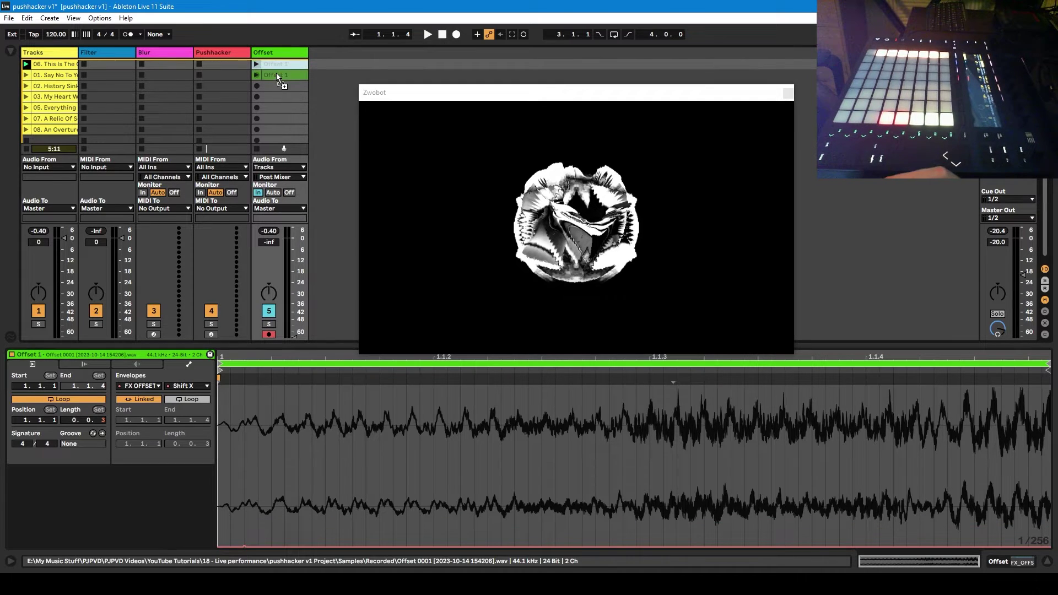
pyautogui.moveTo(276, 73); pyautogui.dragTo(277, 75)
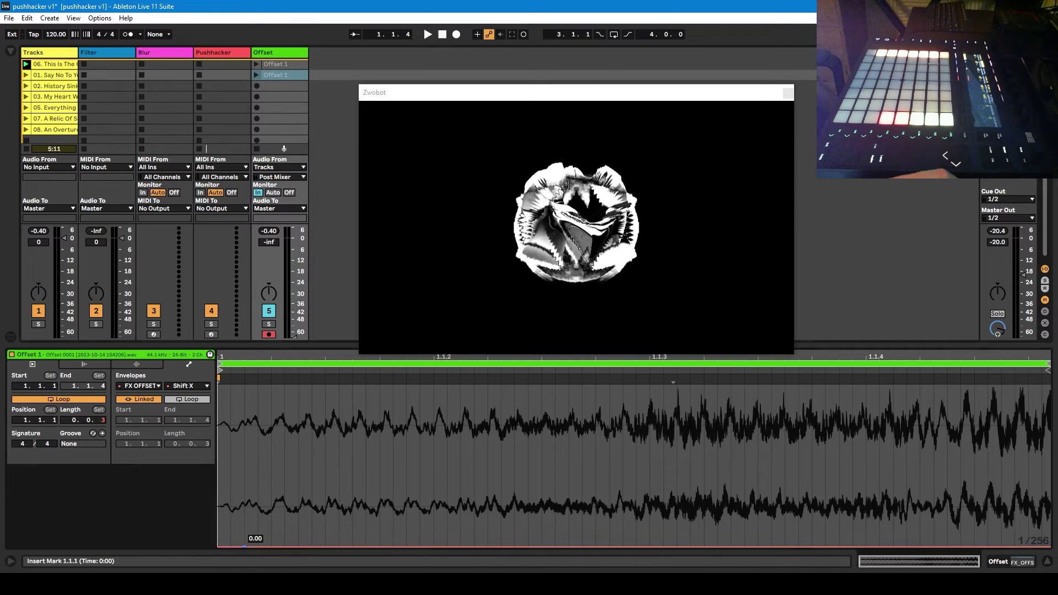
pyautogui.moveTo(245, 546); pyautogui.dragTo(244, 519)
pyautogui.moveTo(299, 72); pyautogui.dragTo(282, 87)
pyautogui.moveTo(244, 519); pyautogui.dragTo(244, 483)
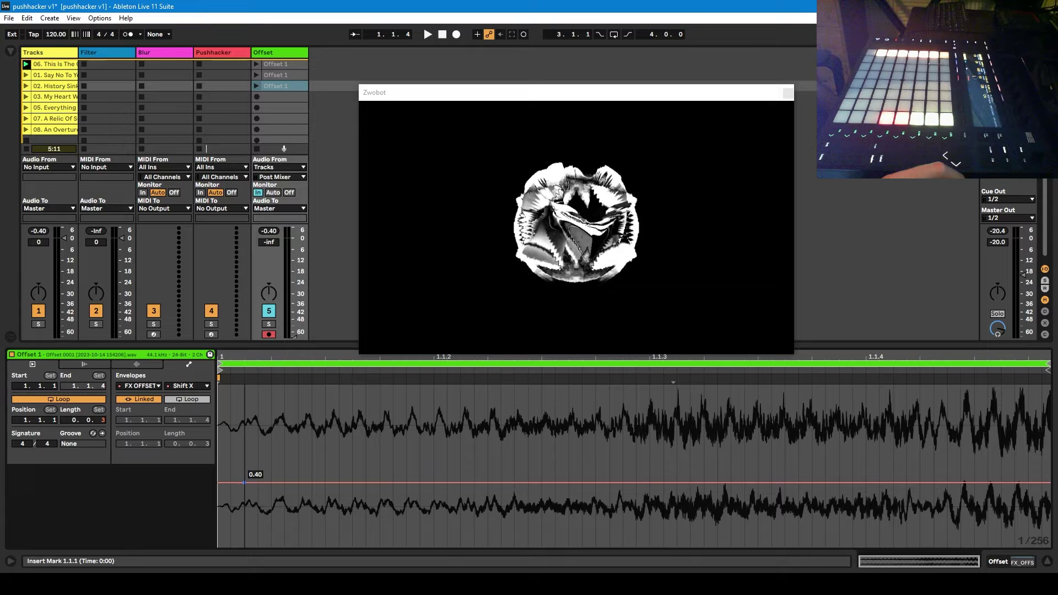
pyautogui.moveTo(271, 90); pyautogui.dragTo(273, 95)
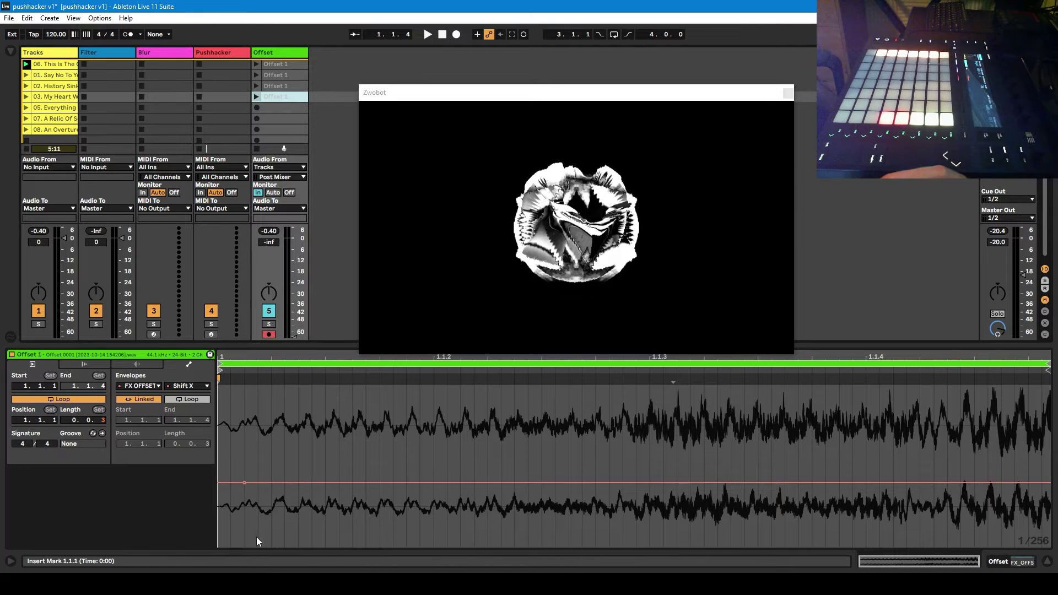
pyautogui.moveTo(258, 483); pyautogui.dragTo(258, 385)
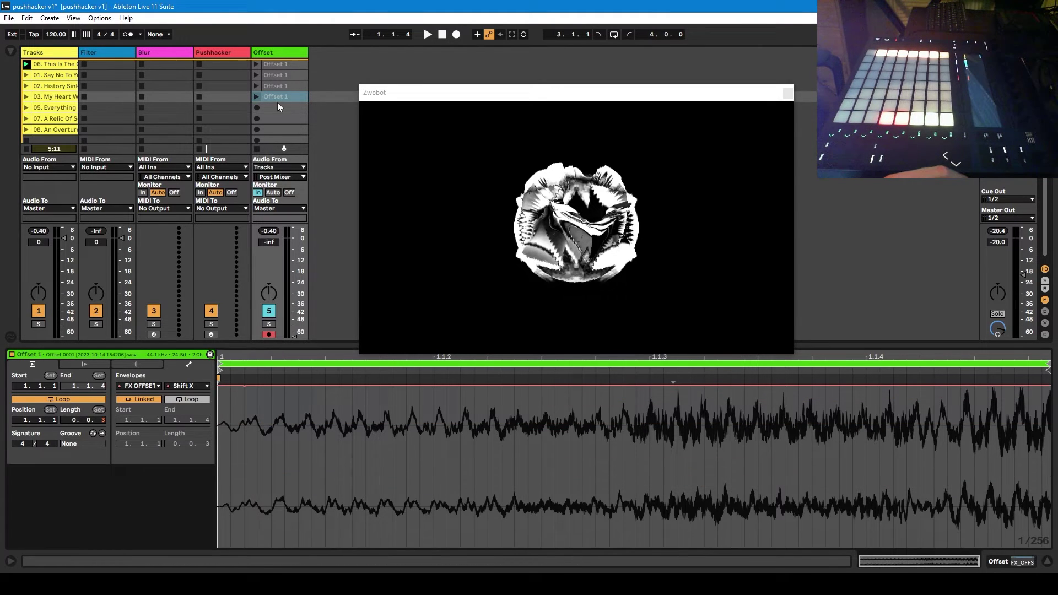
pyautogui.moveTo(277, 102); pyautogui.dragTo(278, 110)
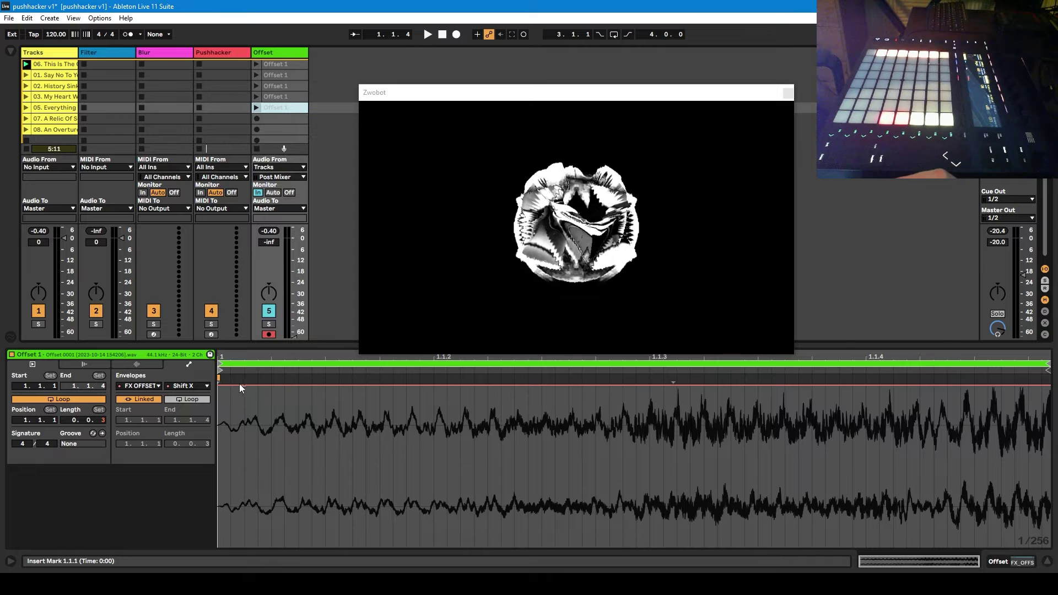
# - Draw a zigzag Shift X envelope rising to 1.00 and falling to 0 twice
pyautogui.moveTo(223, 387); pyautogui.dragTo(537, 386)
pyautogui.moveTo(675, 386); pyautogui.dragTo(700, 547)
pyautogui.moveTo(788, 552); pyautogui.dragTo(836, 385)
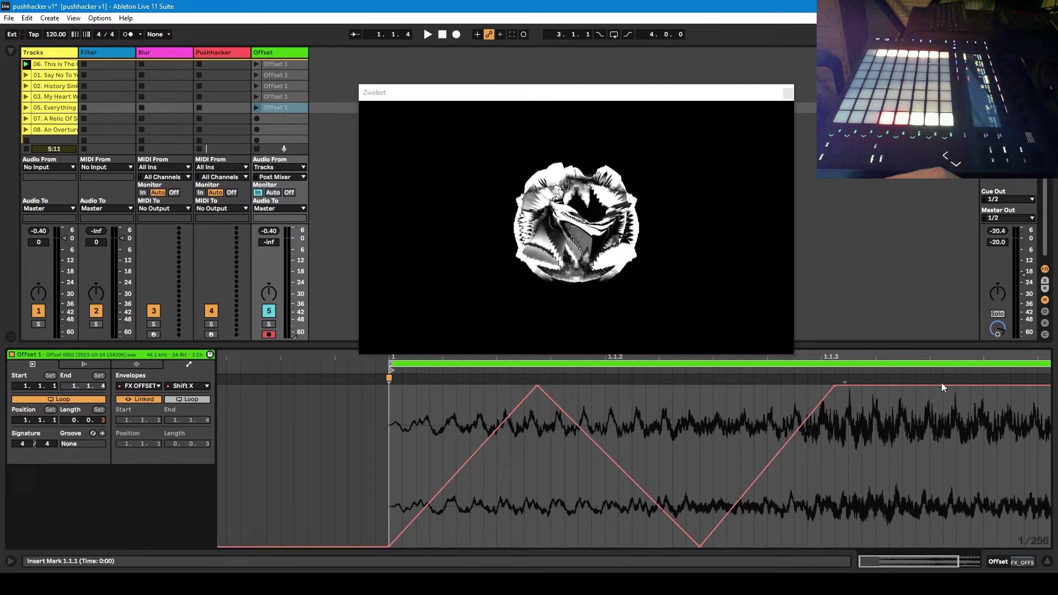
pyautogui.moveTo(950, 390); pyautogui.dragTo(826, 546)
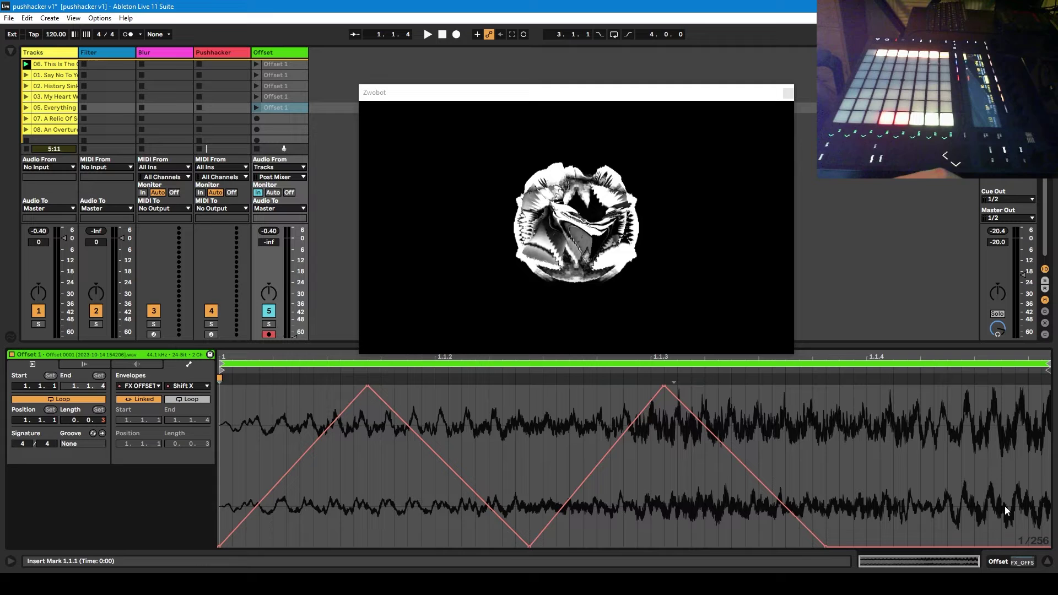
# - Set the Offset clip's length to 4 bars
pyautogui.click(72, 420)
pyautogui.write('4')
pyautogui.press('Return')
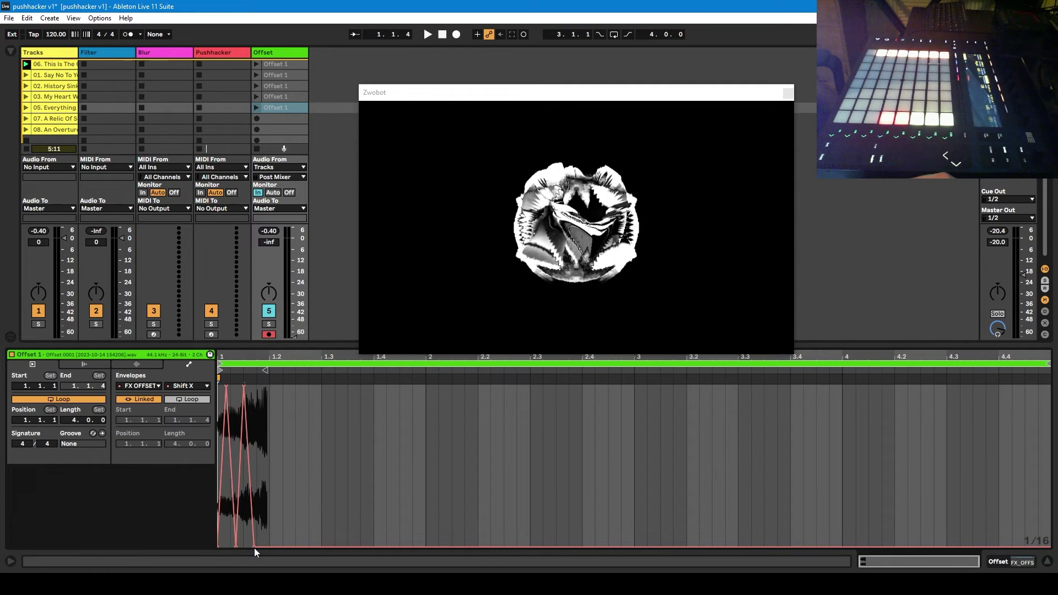
# - Drag the Shift X breakpoints into two 0.00–1.00 ramps peaking at beats 2 and 4, ending at 0
pyautogui.moveTo(252, 547); pyautogui.dragTo(401, 548)
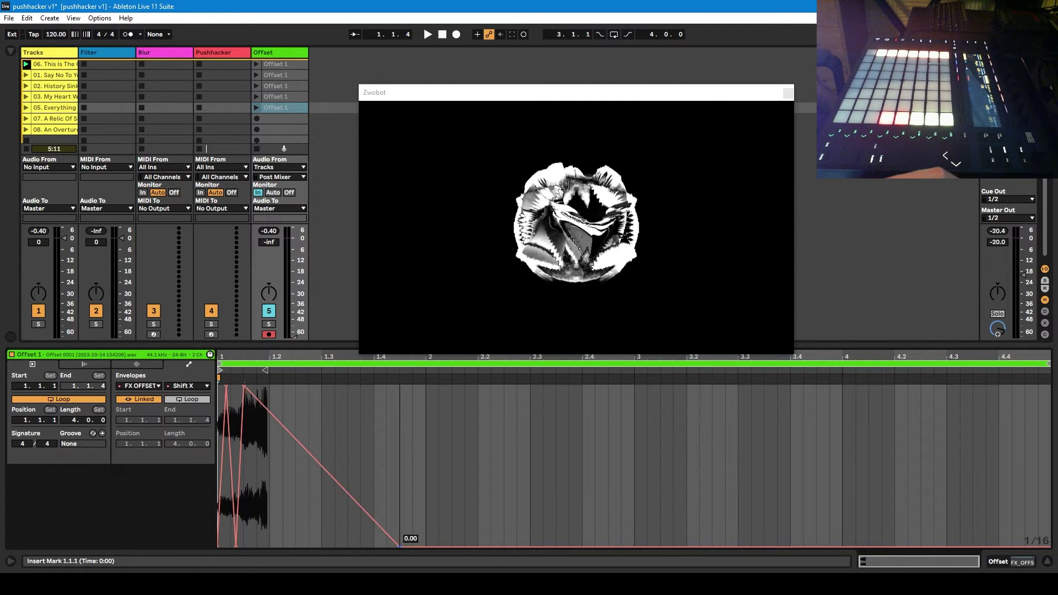
pyautogui.moveTo(245, 385); pyautogui.dragTo(400, 386)
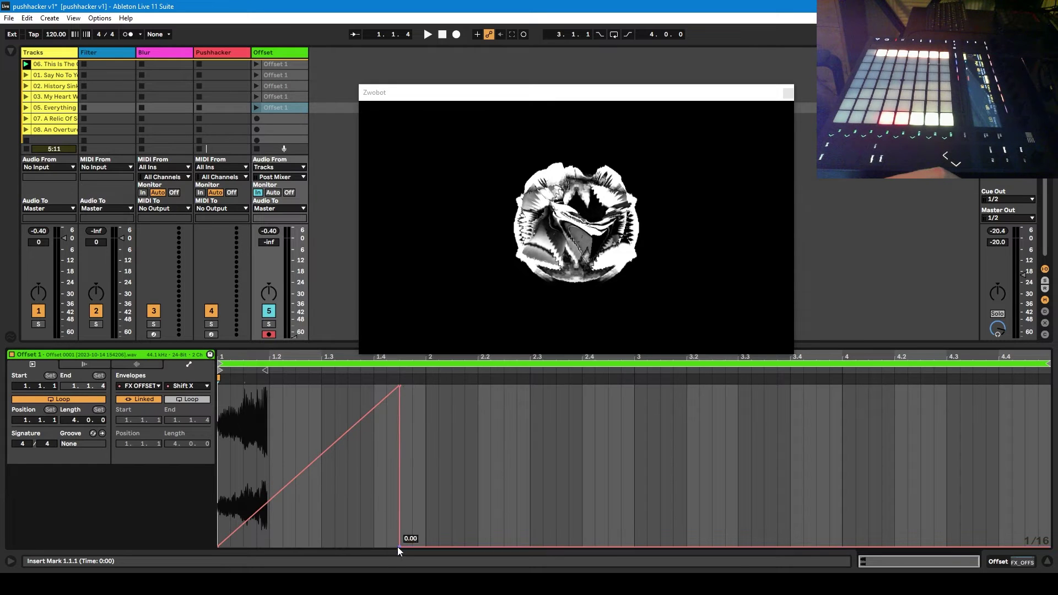
pyautogui.moveTo(399, 547); pyautogui.dragTo(583, 547)
pyautogui.moveTo(400, 385); pyautogui.dragTo(426, 385)
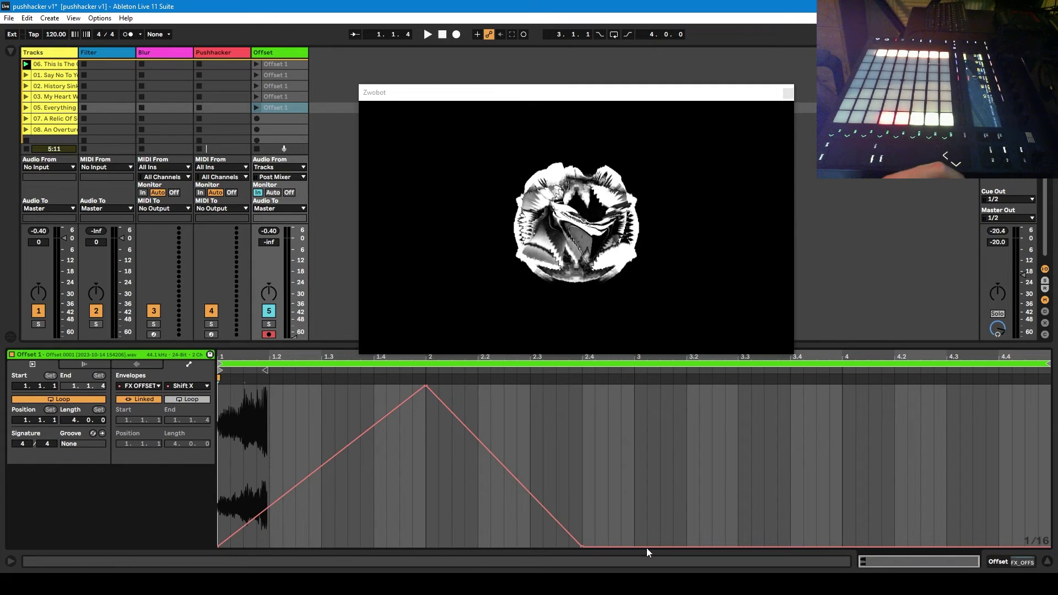
pyautogui.moveTo(584, 547); pyautogui.dragTo(635, 547)
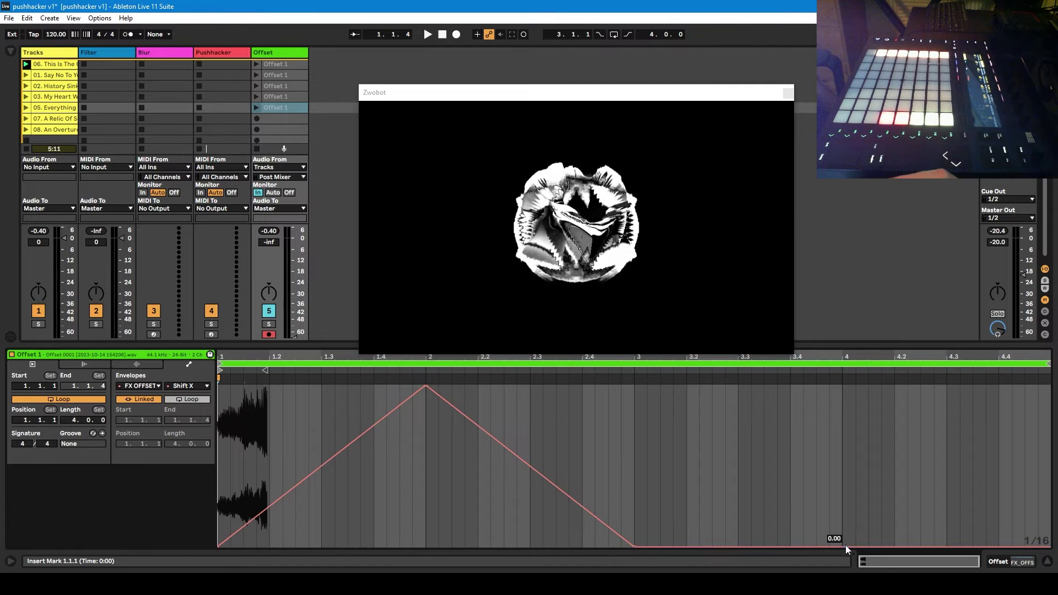
pyautogui.moveTo(845, 546); pyautogui.dragTo(845, 385)
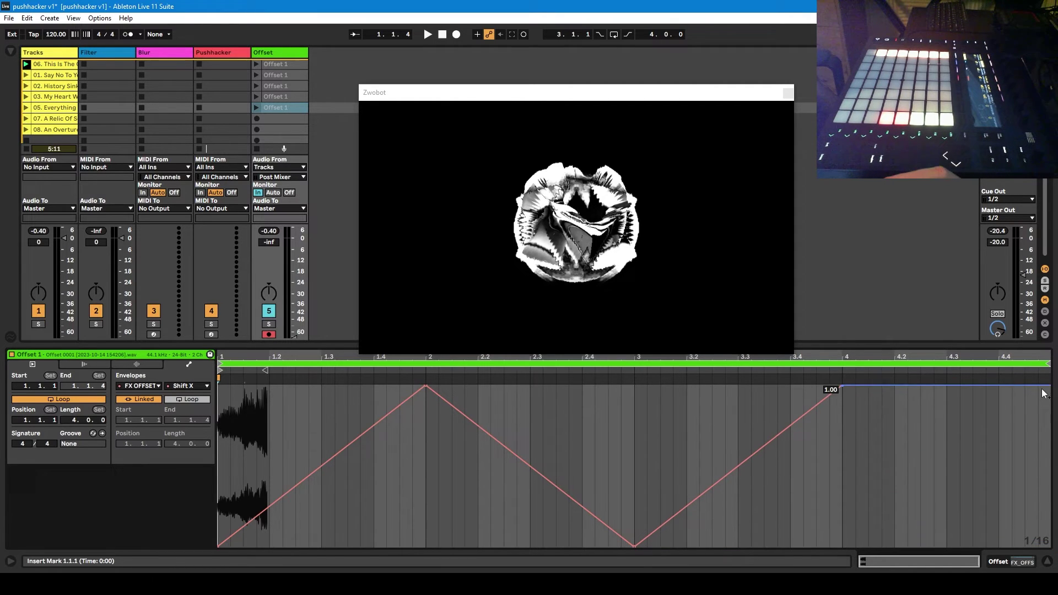
pyautogui.moveTo(1046, 386); pyautogui.dragTo(1039, 541)
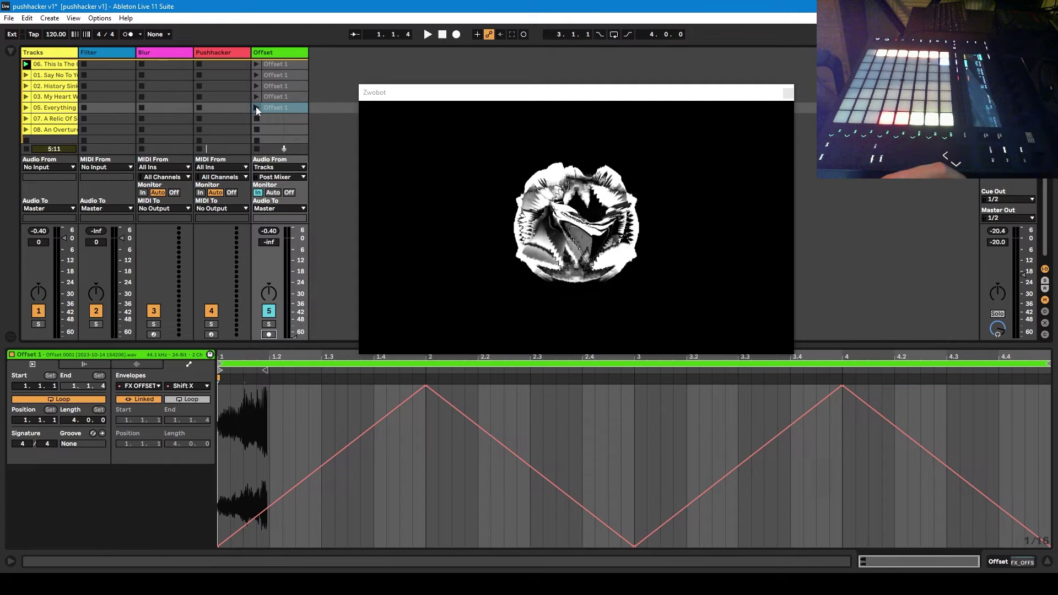
# - Show the FX_OFFSET device and launch Offset clips one through four in turn
pyautogui.hotkey('shift', 'Tab')
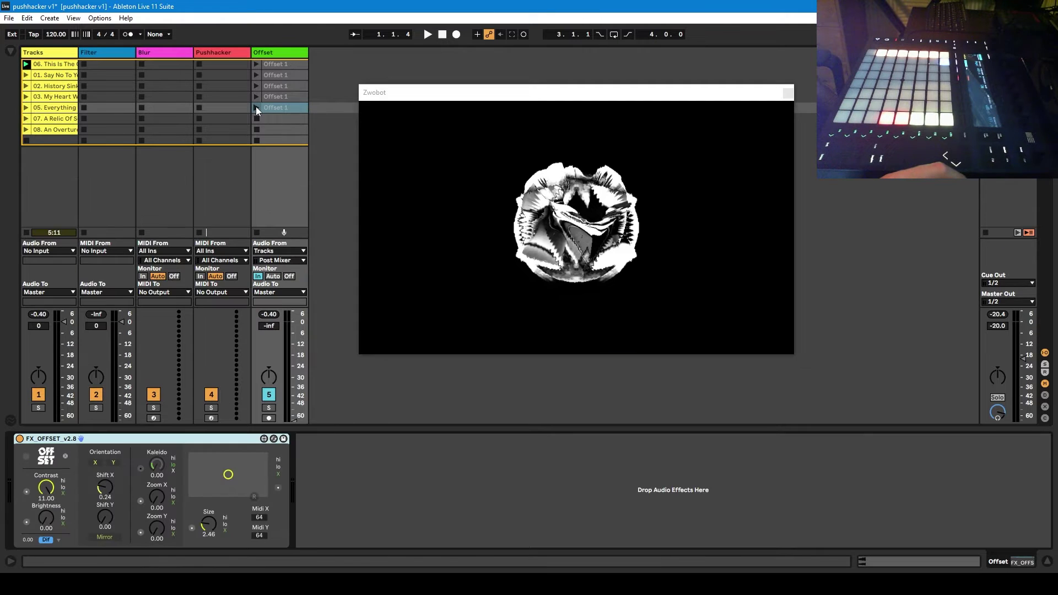
pyautogui.click(257, 64)
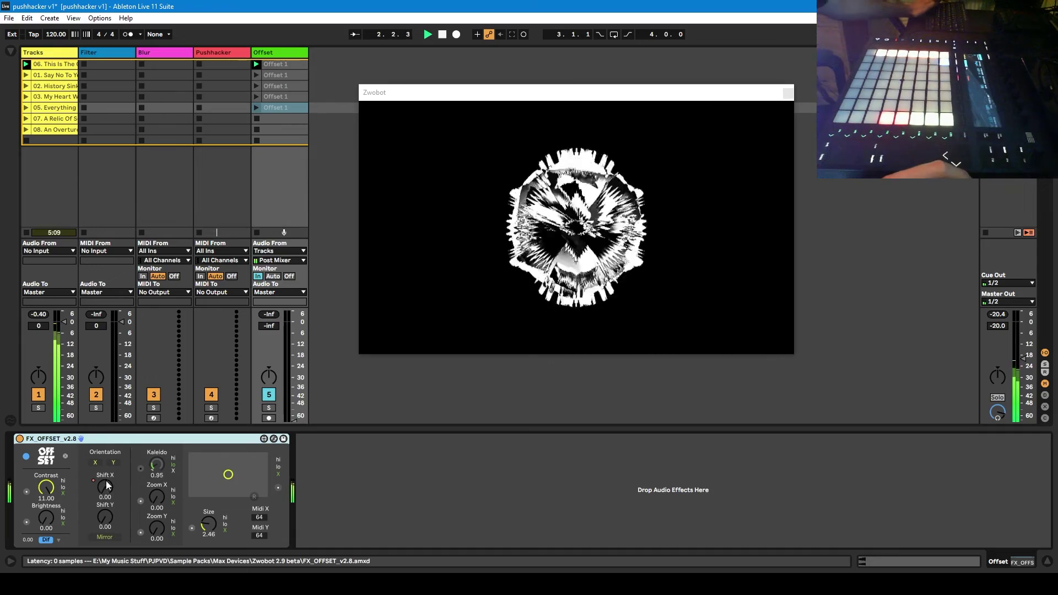
pyautogui.moveTo(110, 491); pyautogui.dragTo(111, 481)
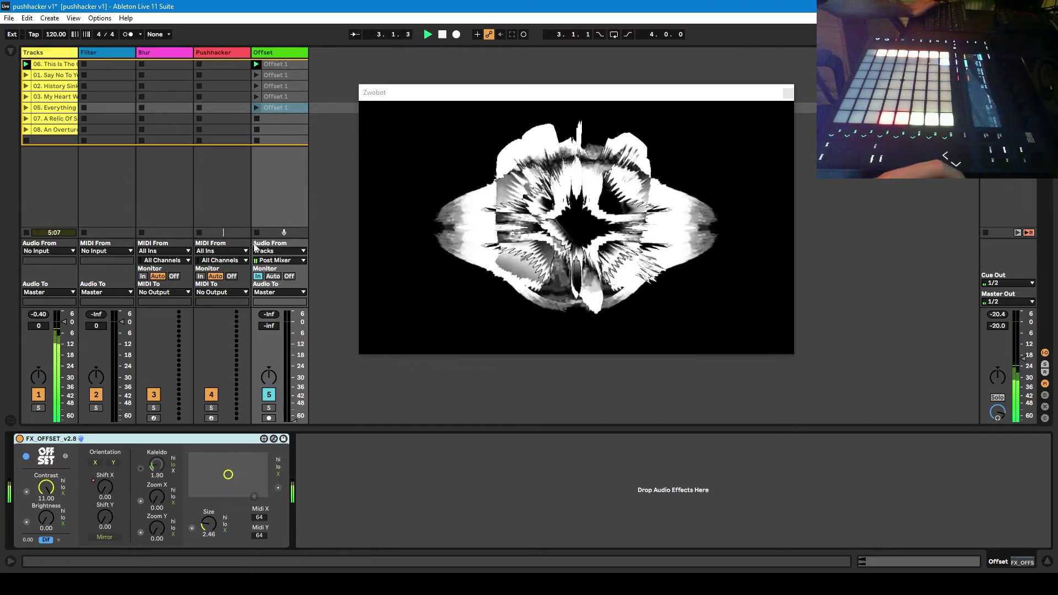
pyautogui.click(256, 75)
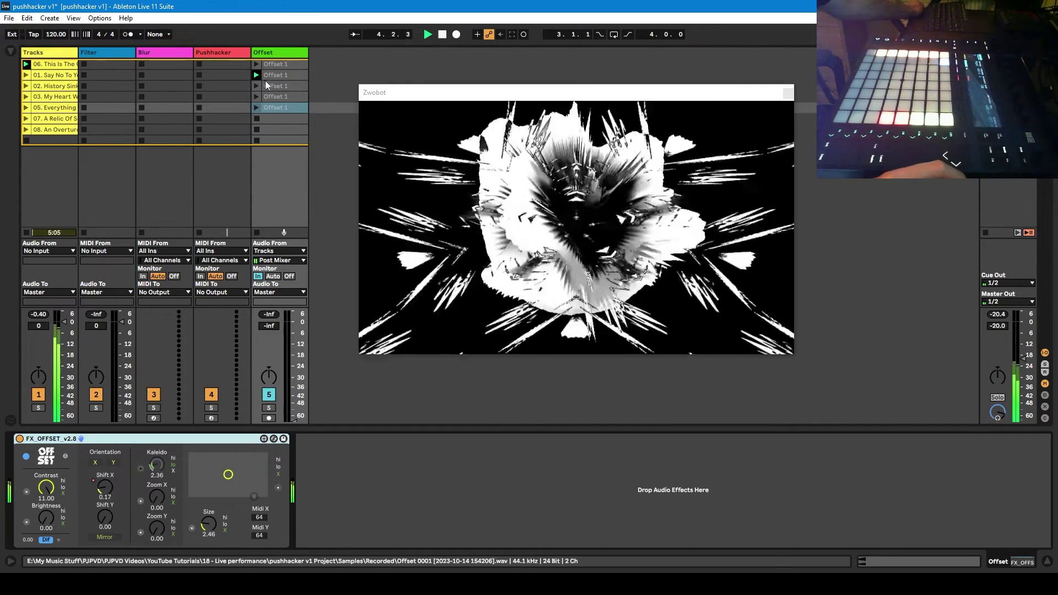
pyautogui.click(257, 86)
pyautogui.click(256, 97)
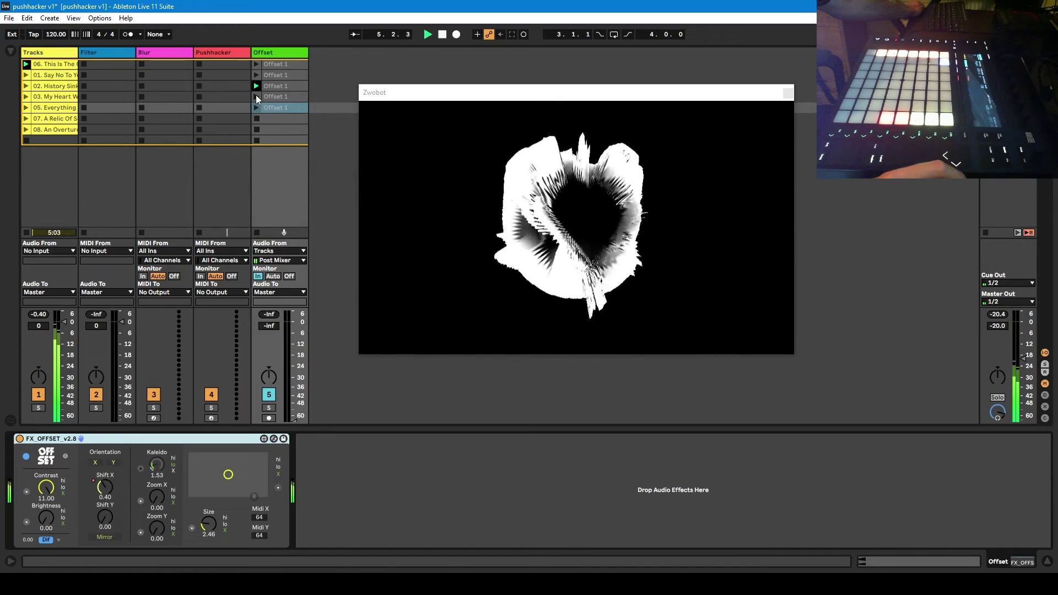
# - Relaunch Offset clips three to five, turn Shift X down to about 0.15, and select the first clip
pyautogui.moveTo(97, 501); pyautogui.dragTo(97, 492)
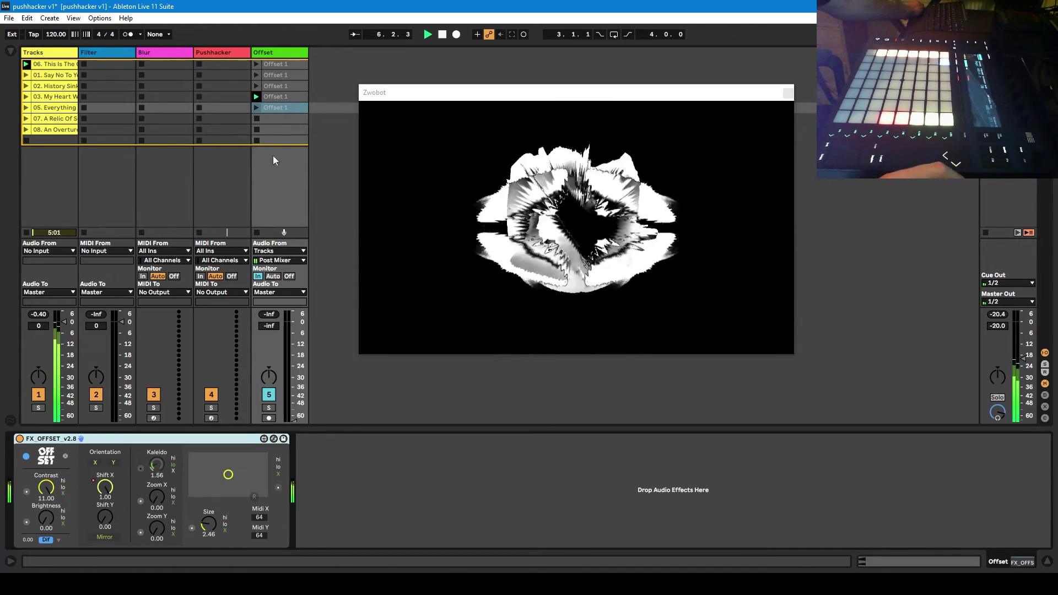
pyautogui.click(256, 86)
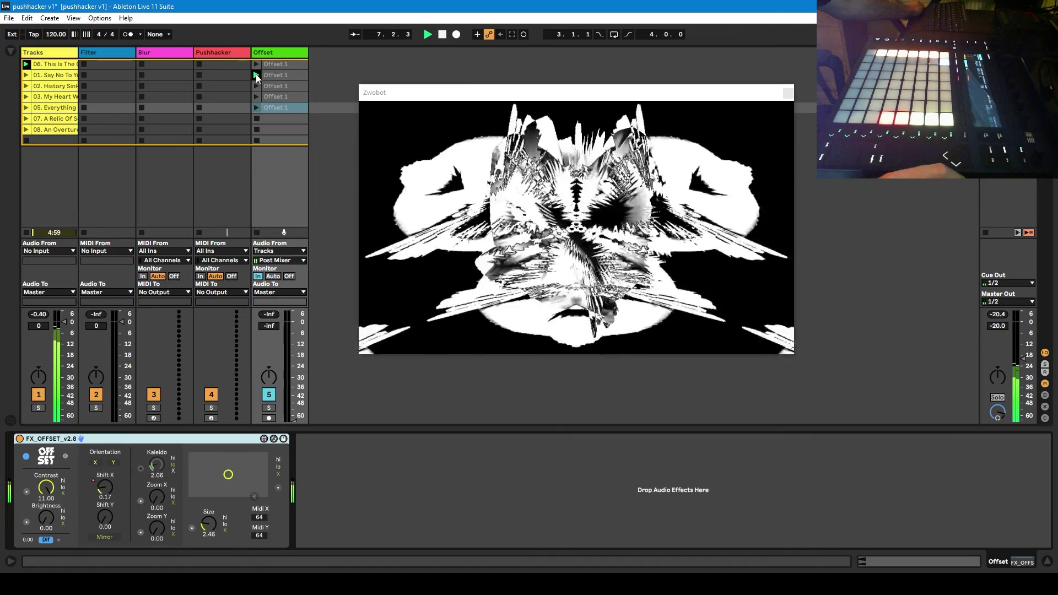
pyautogui.click(256, 96)
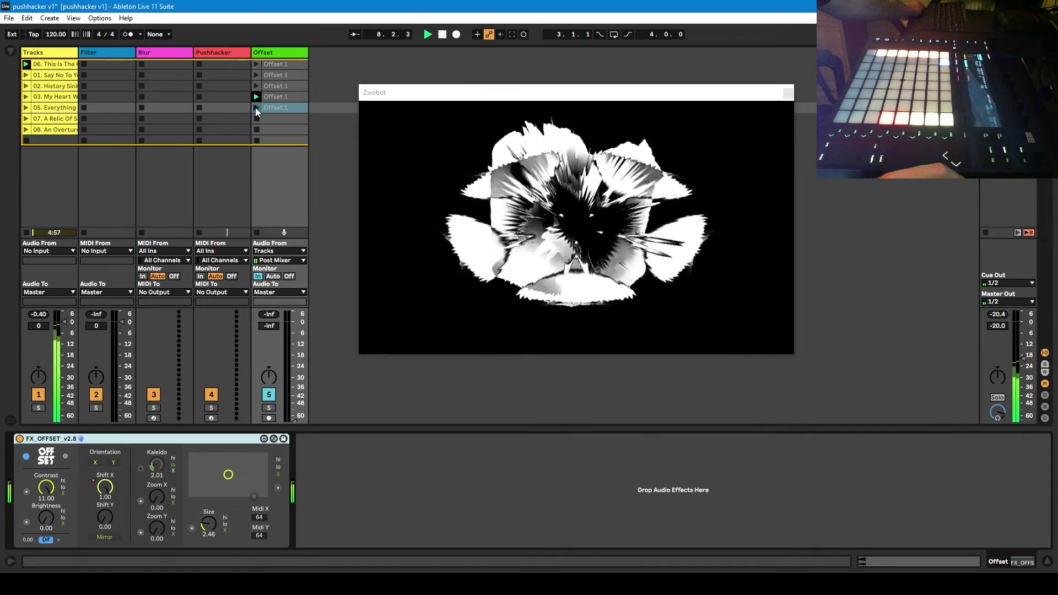
pyautogui.click(256, 107)
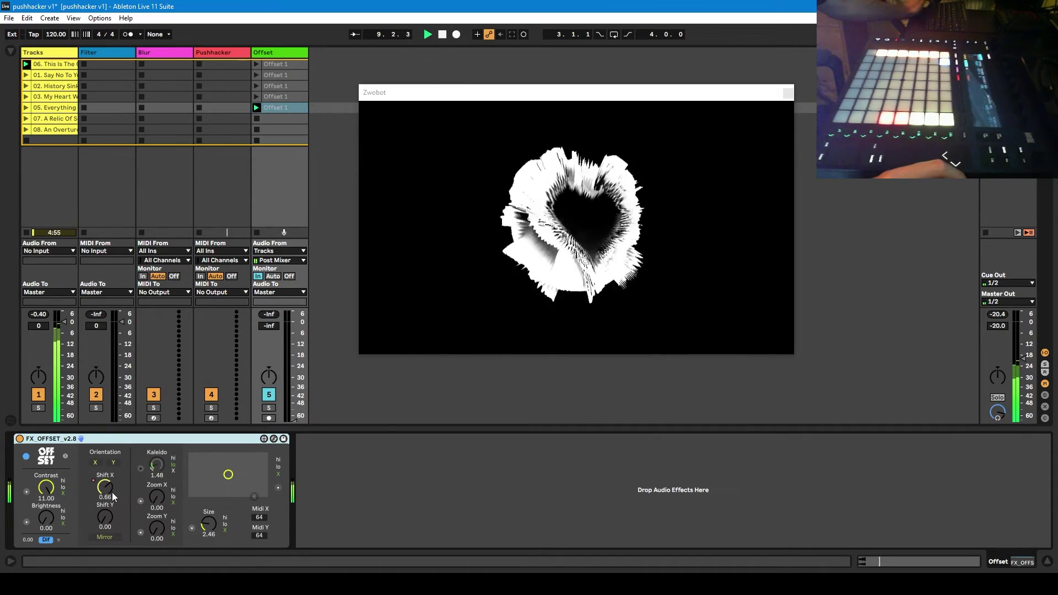
pyautogui.moveTo(111, 500); pyautogui.dragTo(108, 489)
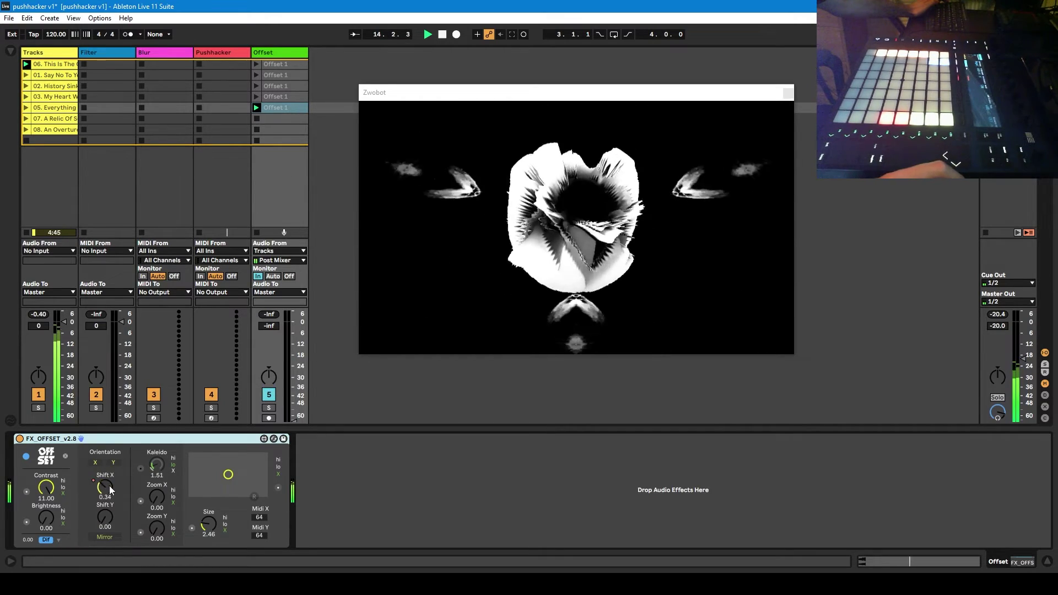
pyautogui.click(283, 65)
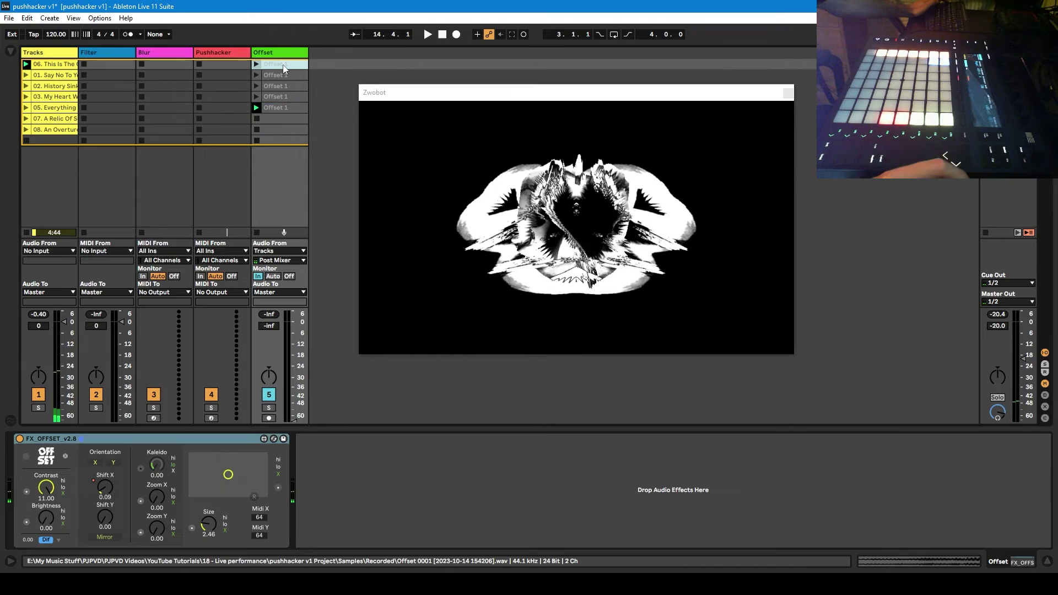
# - In the fifth Offset clip's envelope editor, select the whole envelope and switch it to Shift Y
pyautogui.click(270, 109)
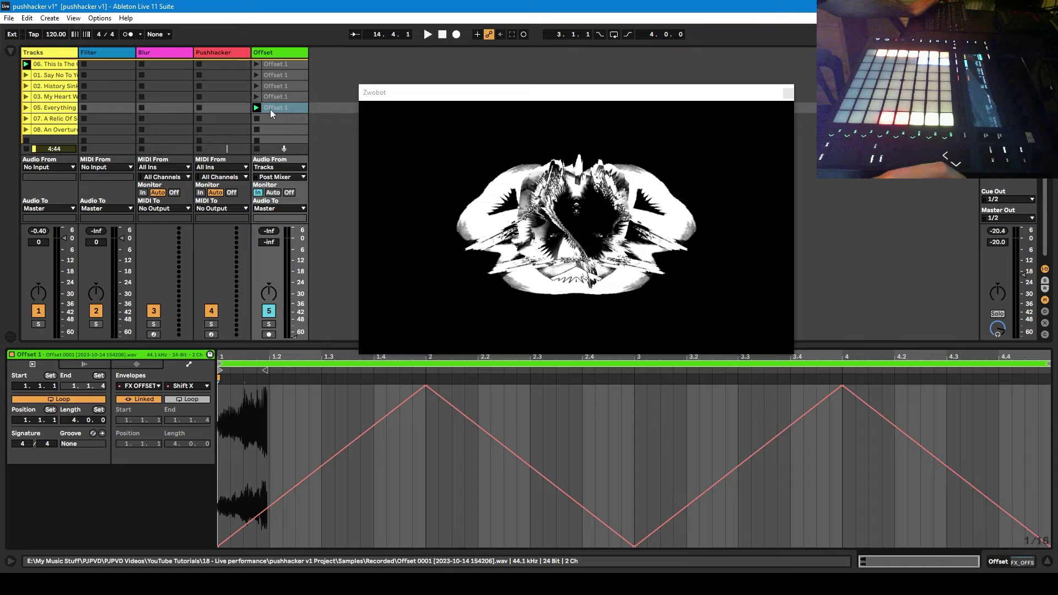
pyautogui.click(188, 387)
pyautogui.click(188, 390)
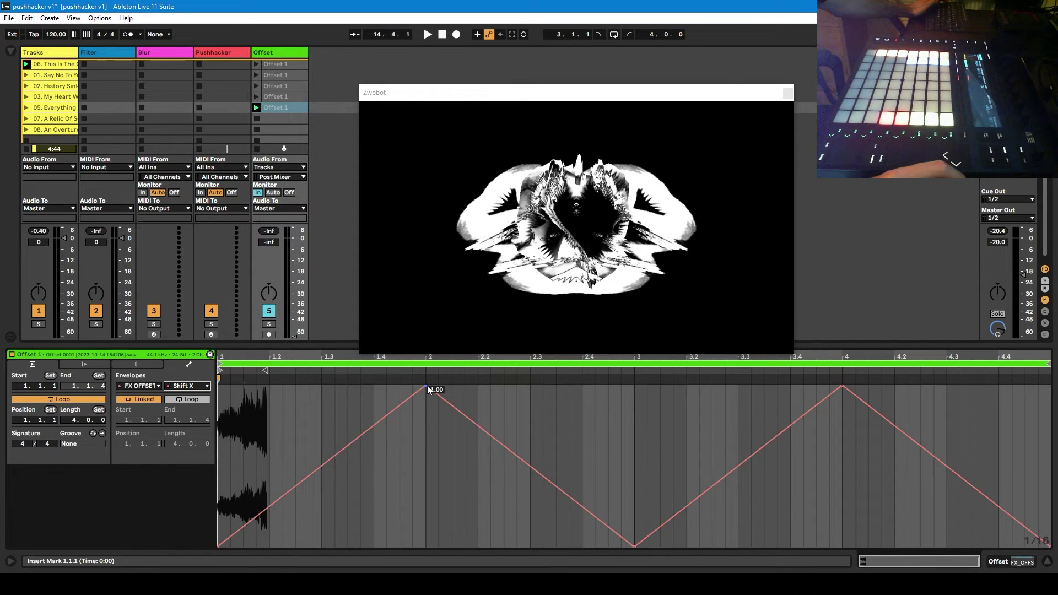
pyautogui.click(299, 468)
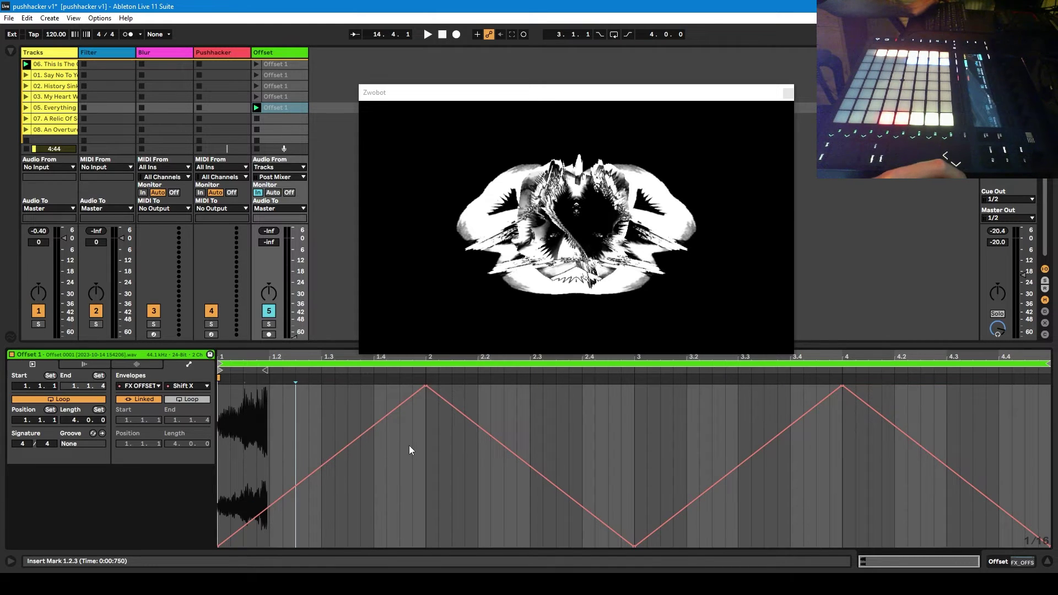
pyautogui.hotkey('ctrl', 'a')
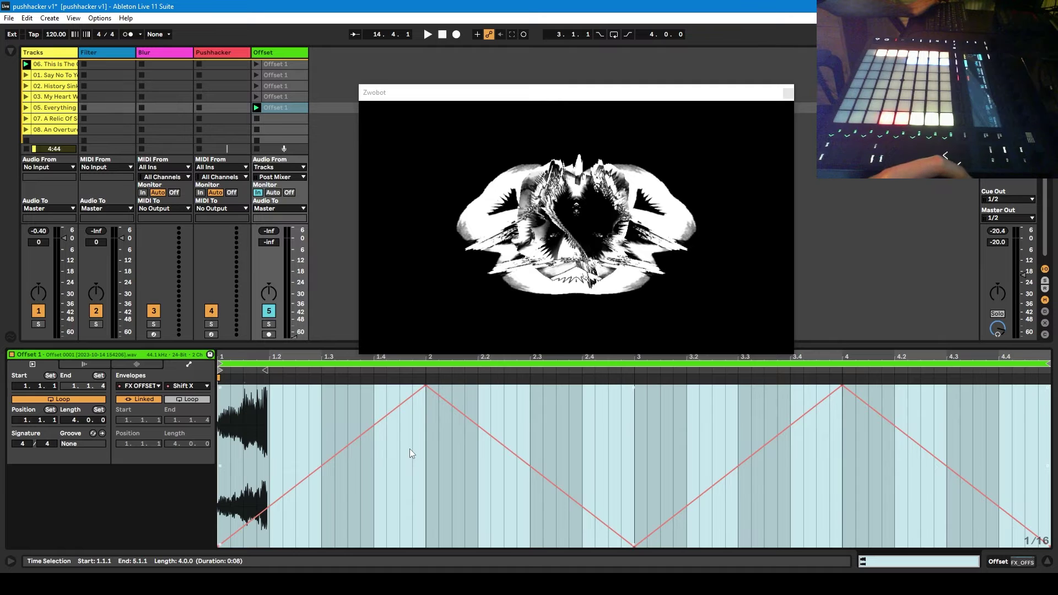
pyautogui.click(198, 387)
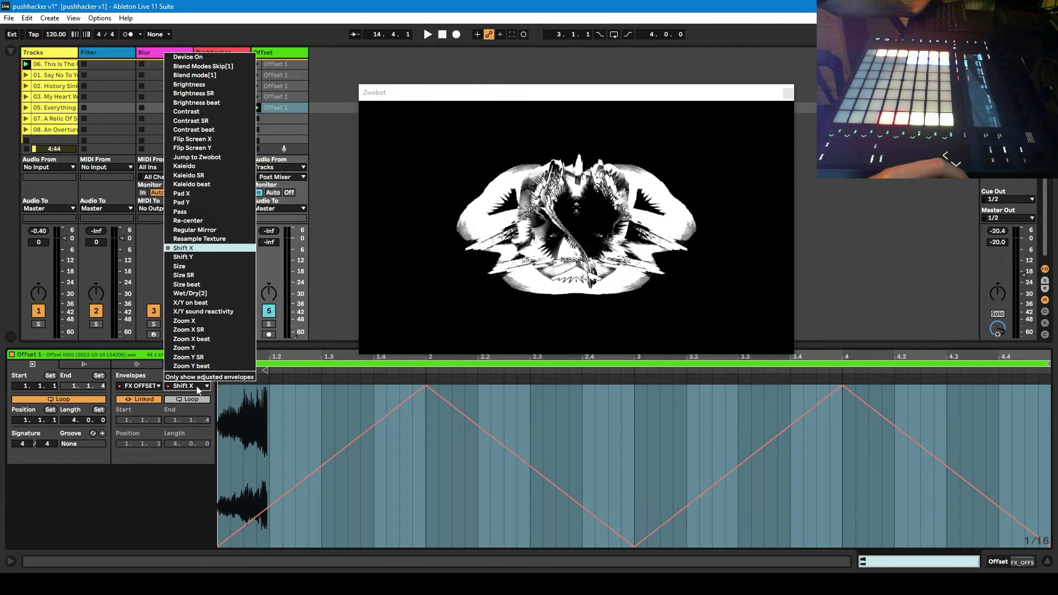
pyautogui.click(201, 257)
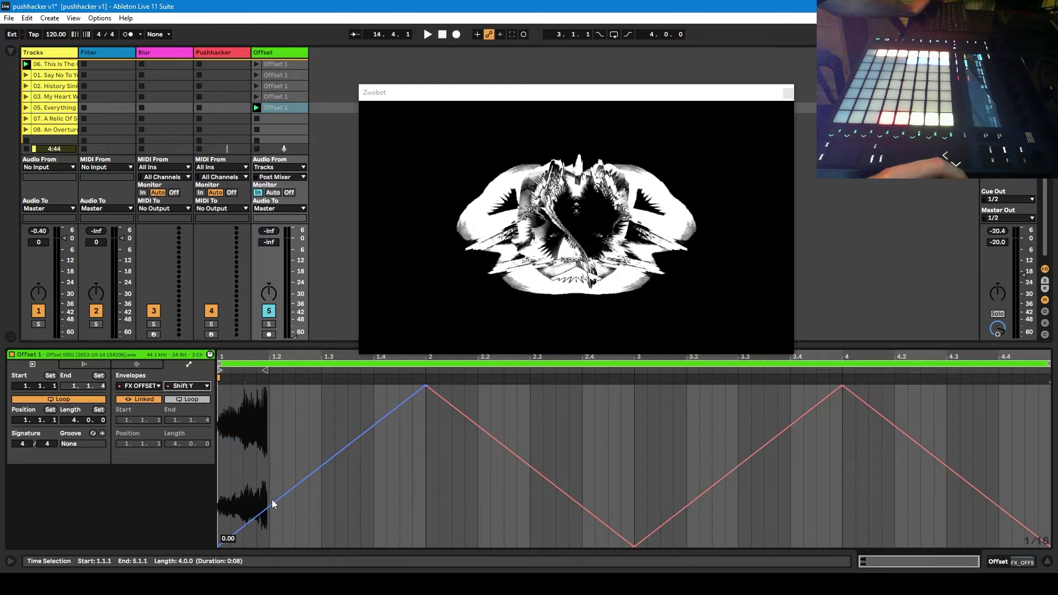
# - Shape Shift Y to 0 at beats 2 and 4 and 1.00 at beat 3 and clip end, then return to FX_OFFSET
pyautogui.moveTo(426, 389); pyautogui.dragTo(425, 548)
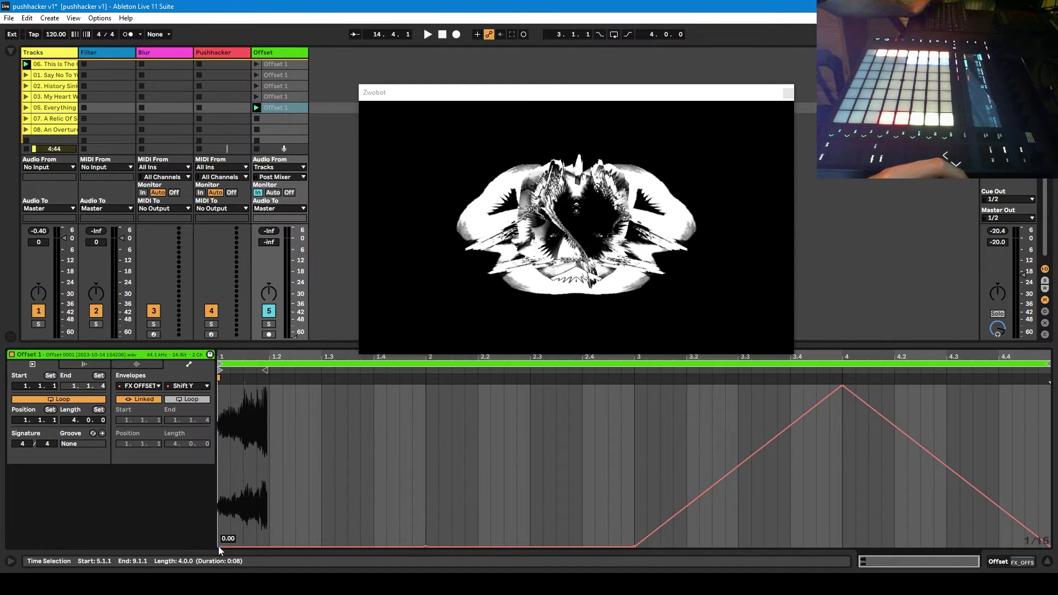
pyautogui.scroll(3, 347, 385)
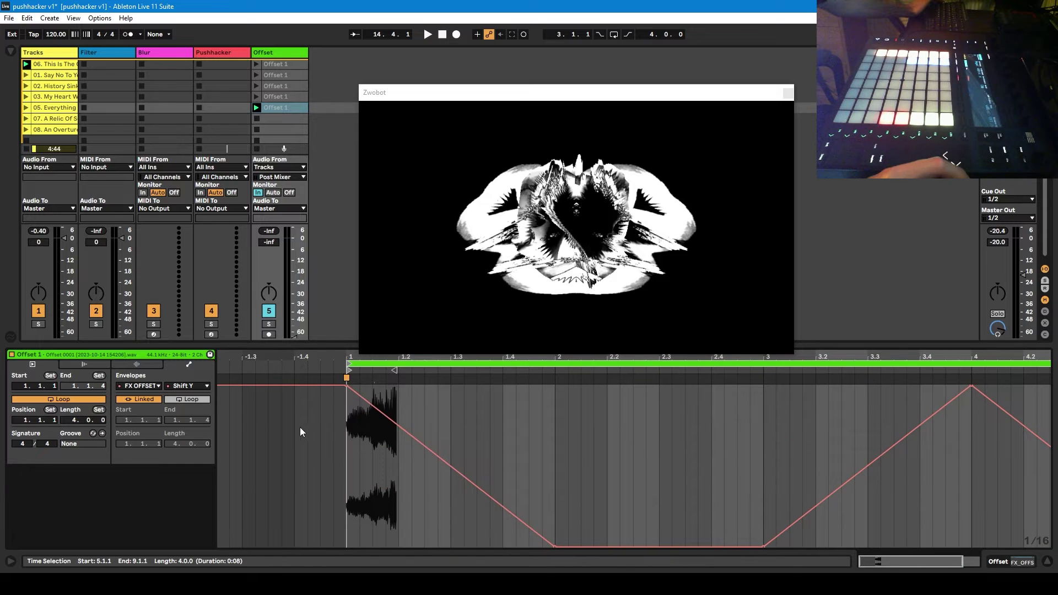
pyautogui.scroll(-1, 347, 452)
pyautogui.moveTo(689, 549); pyautogui.dragTo(690, 386)
pyautogui.click(871, 387)
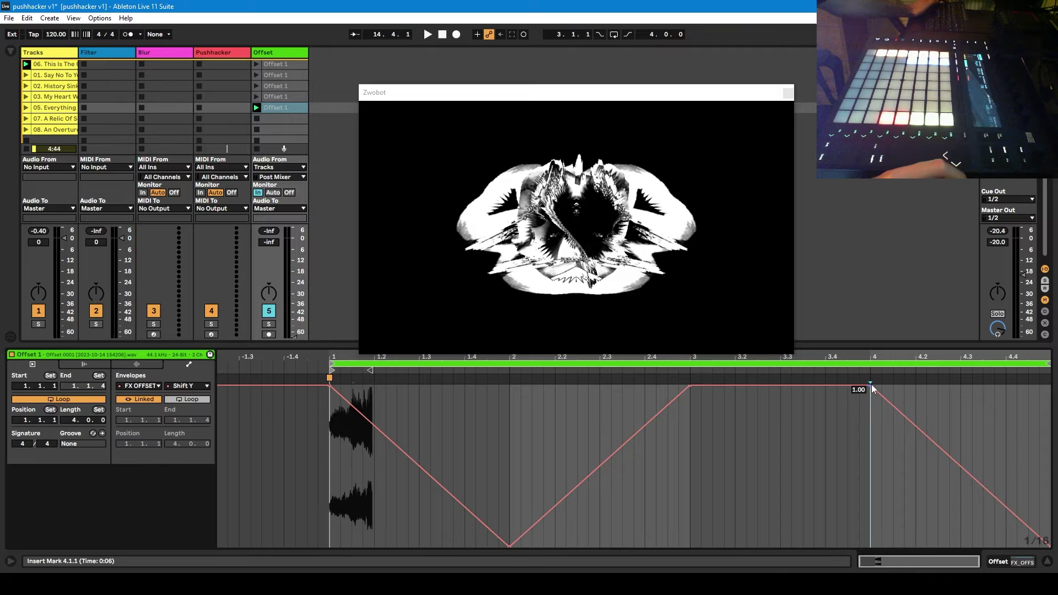
pyautogui.moveTo(871, 387); pyautogui.dragTo(871, 546)
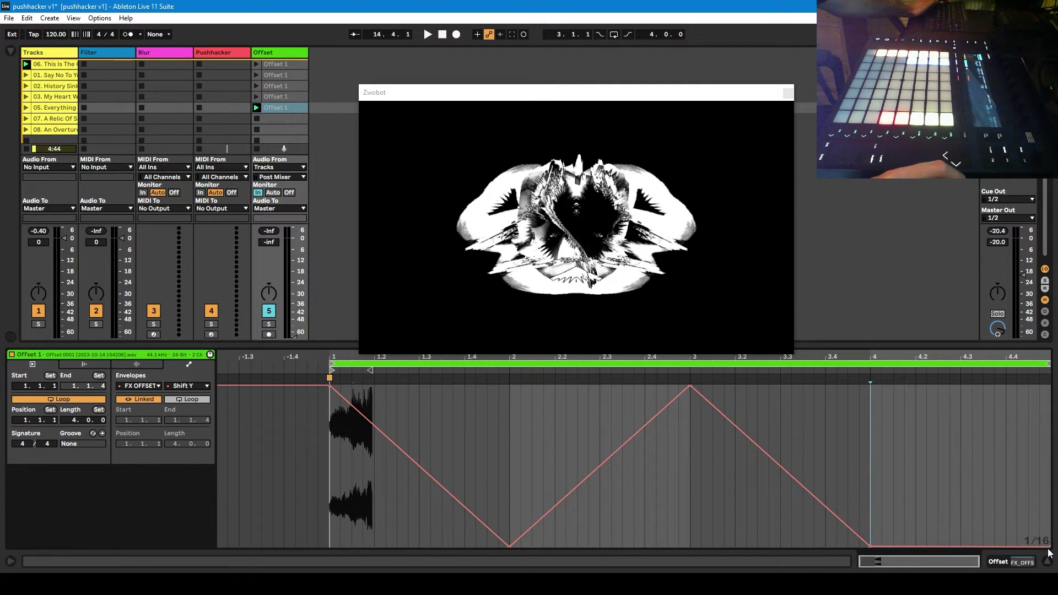
pyautogui.moveTo(1051, 547); pyautogui.dragTo(1029, 386)
pyautogui.hotkey('shift', 'Tab')
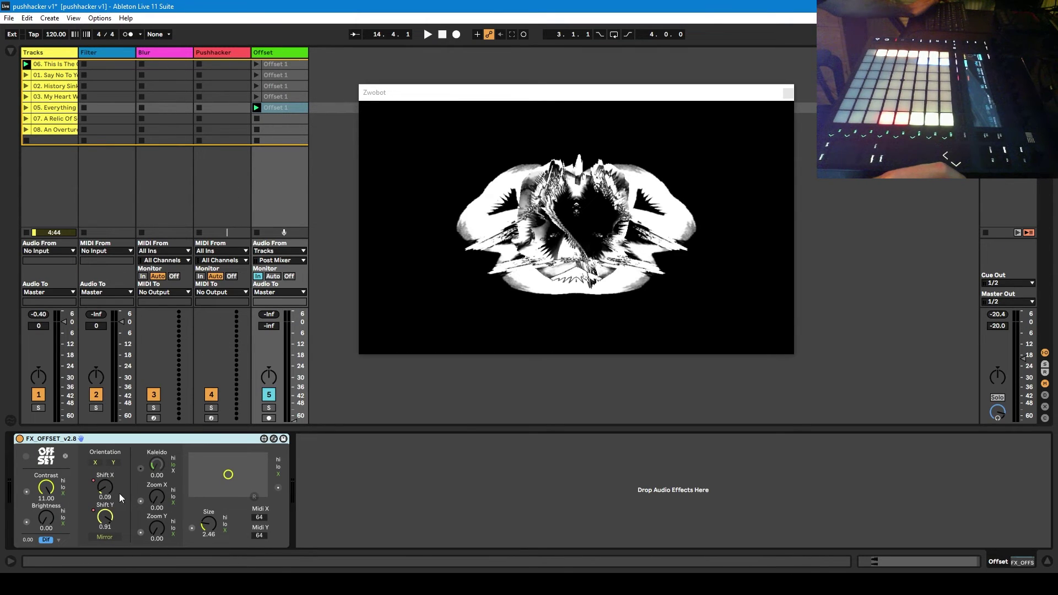
# - Start playback and watch the Shift X and Shift Y envelopes drive the Zwobot visuals
pyautogui.press('space')
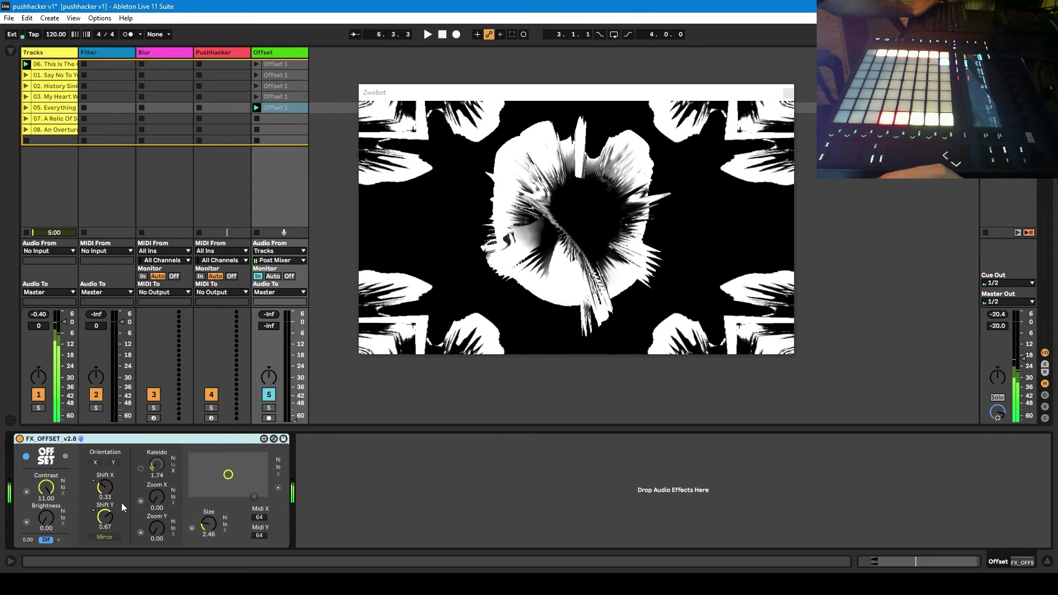
pyautogui.click(157, 467)
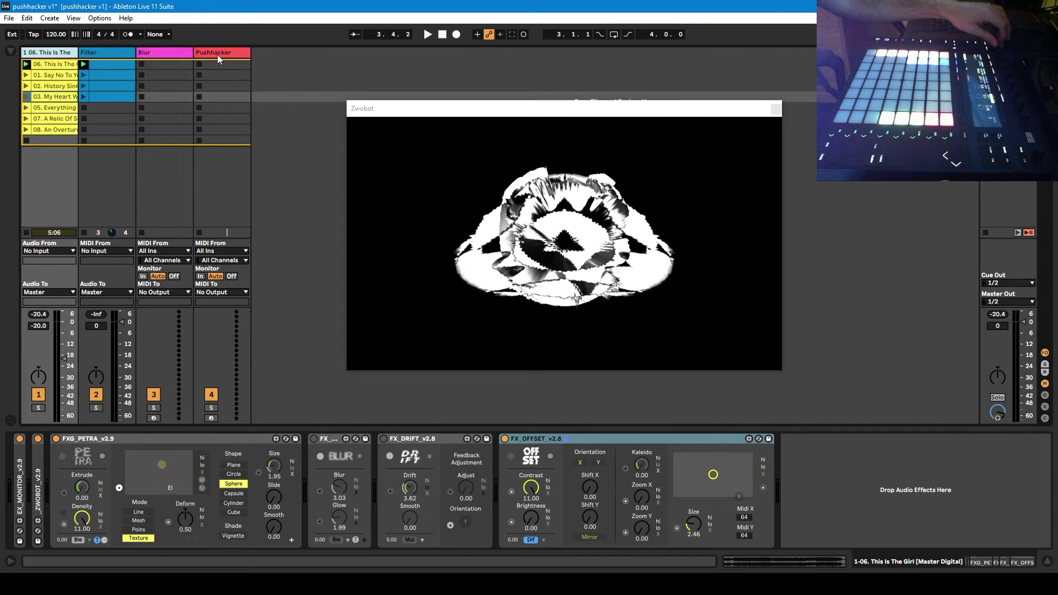
# - Open push hacker and map the Swing_Control dial's first slot to FX_OFFSET Shift X (0–100)
pyautogui.click(217, 54)
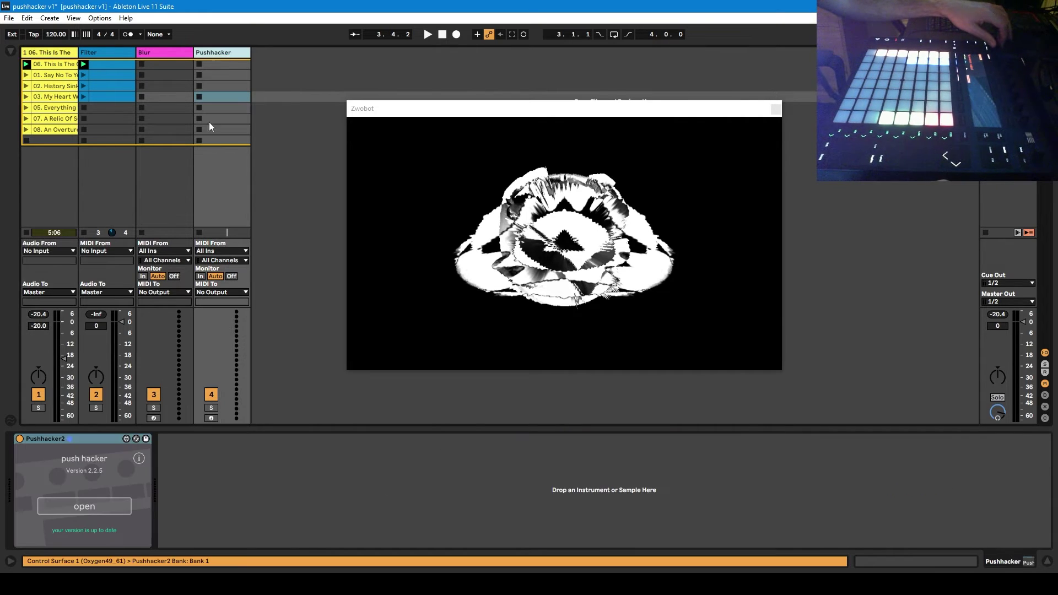
pyautogui.click(93, 511)
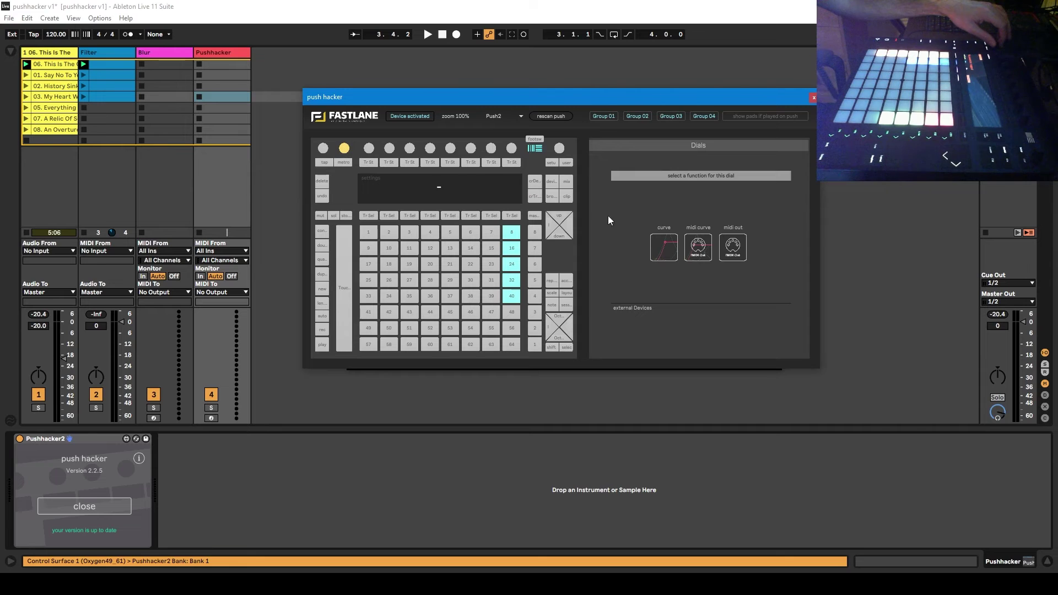
pyautogui.click(663, 246)
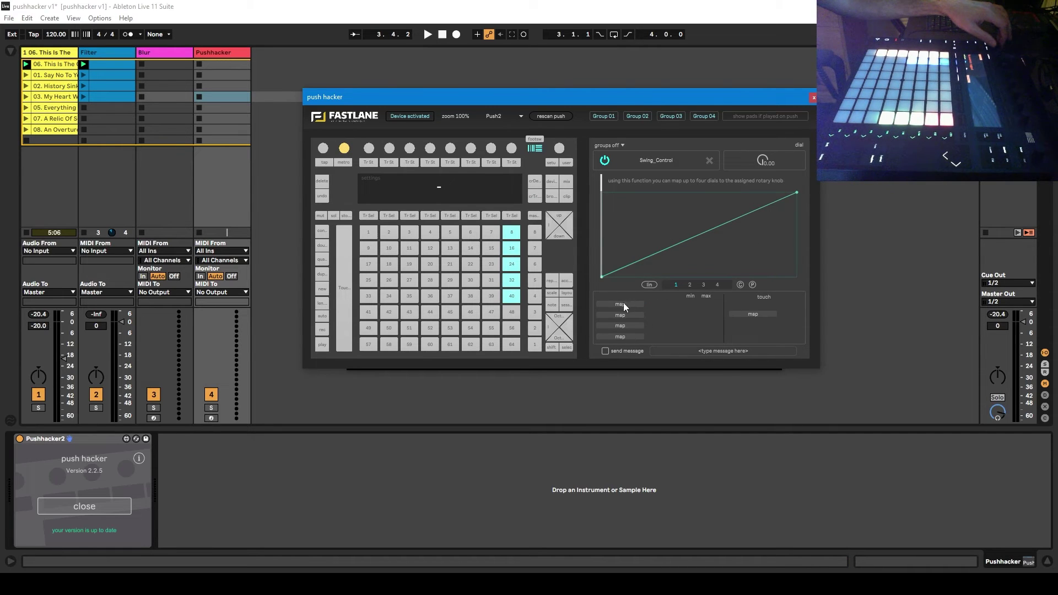
pyautogui.click(59, 53)
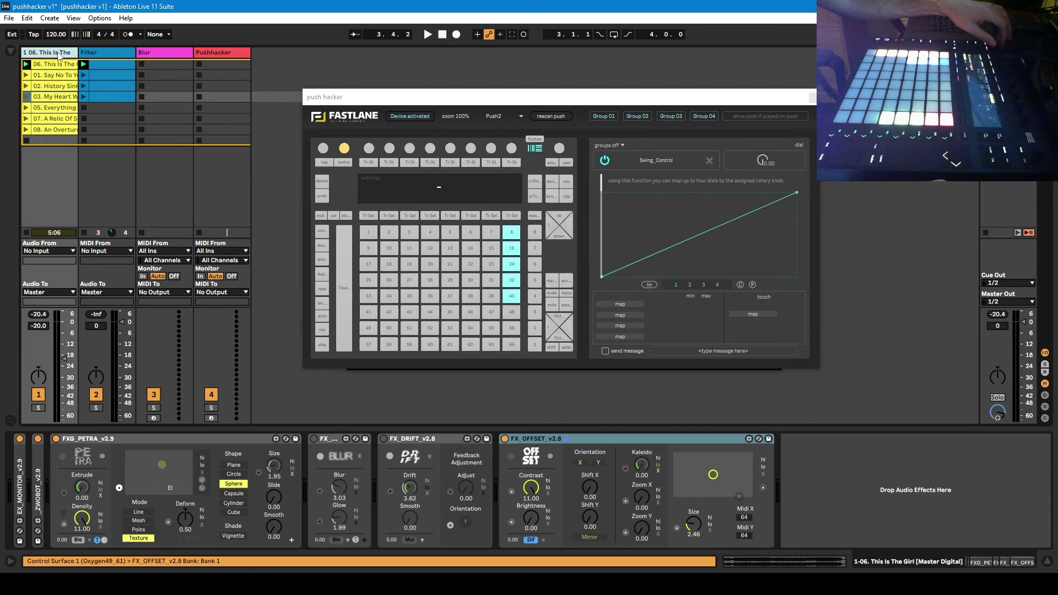
pyautogui.click(607, 304)
pyautogui.click(592, 480)
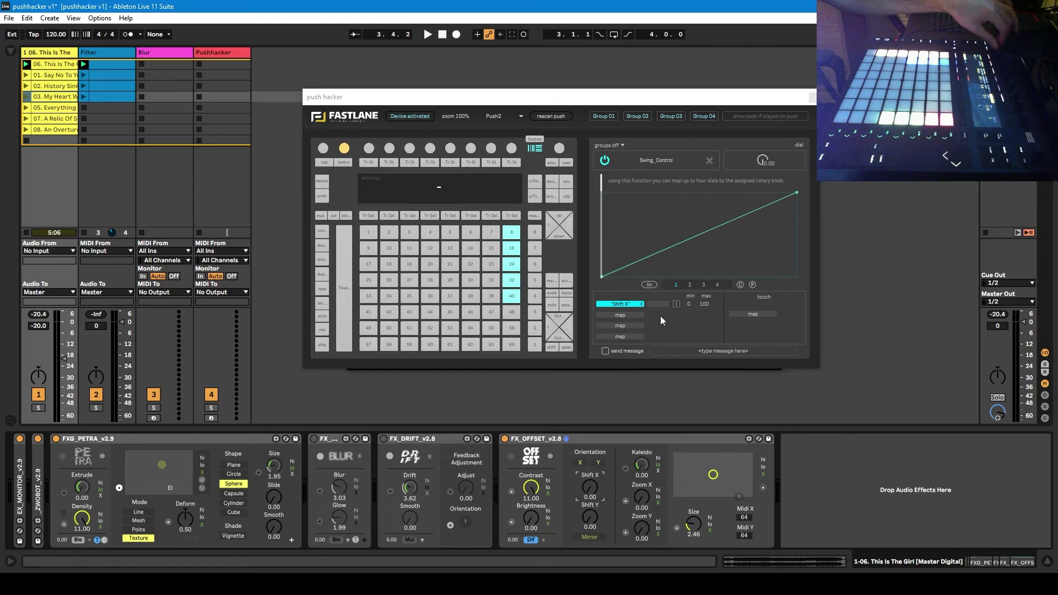
pyautogui.click(559, 148)
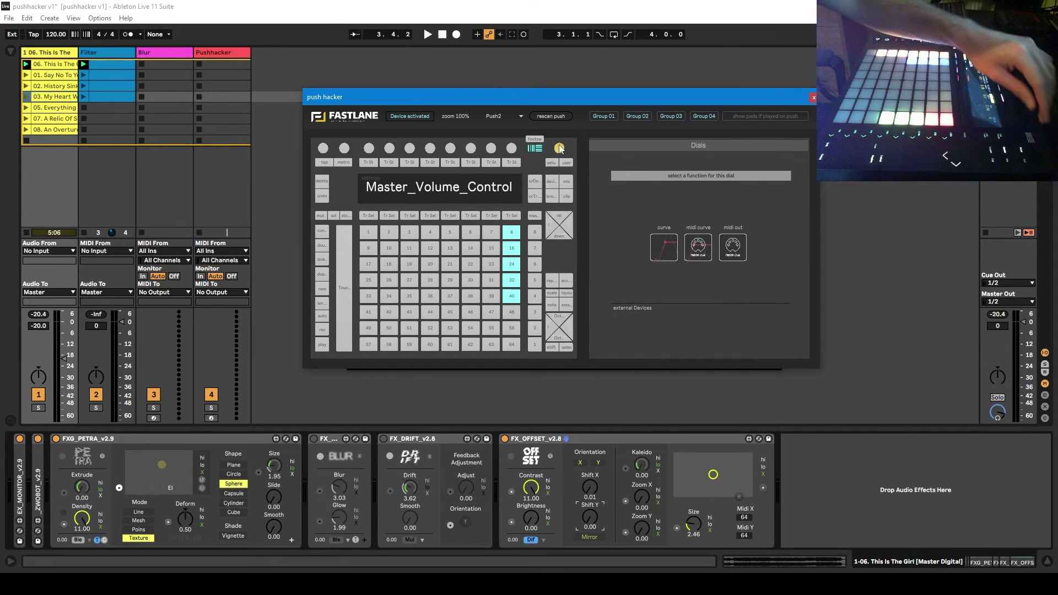
# - Give Master_Volume_Control a linear curve whose first slot drives FX_OFFSET Shift X over 0–100
pyautogui.click(660, 254)
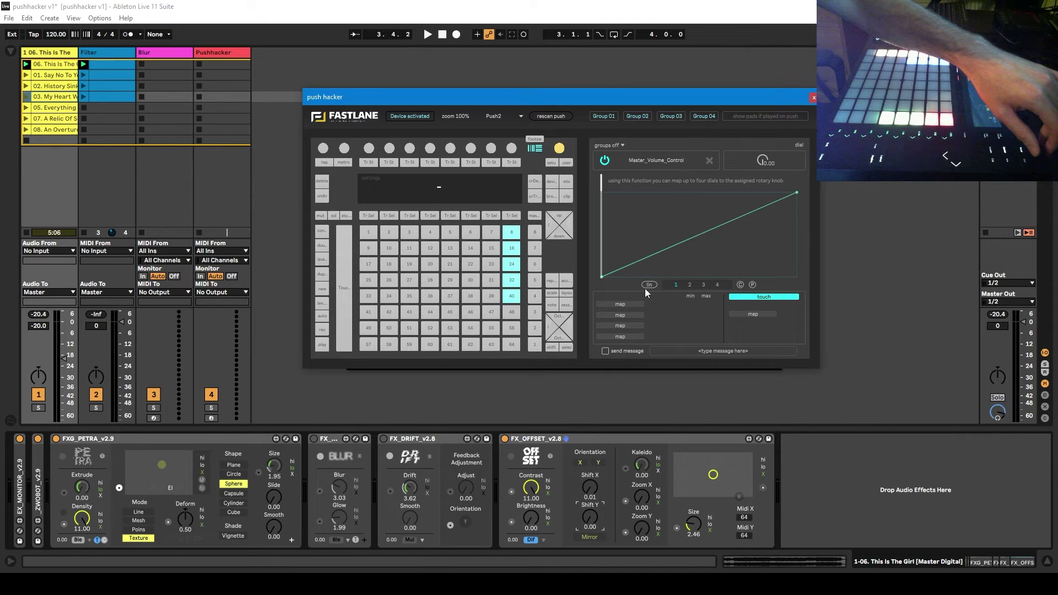
pyautogui.click(591, 488)
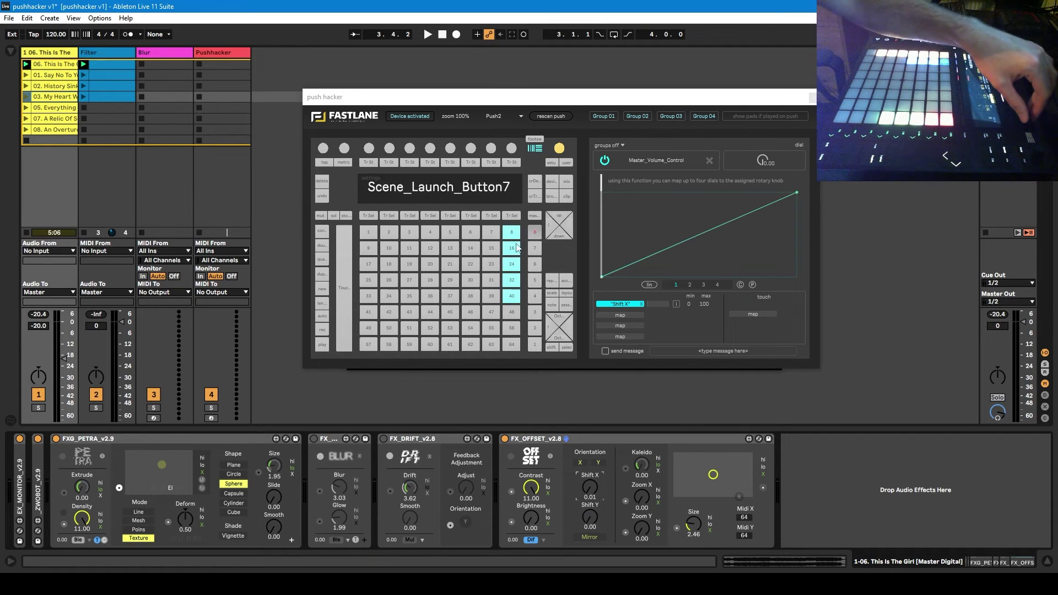
# - Map Track_Control_7 to FX_OFFSET Shift Y, then delete that Track_Control_7 assignment
pyautogui.click(512, 149)
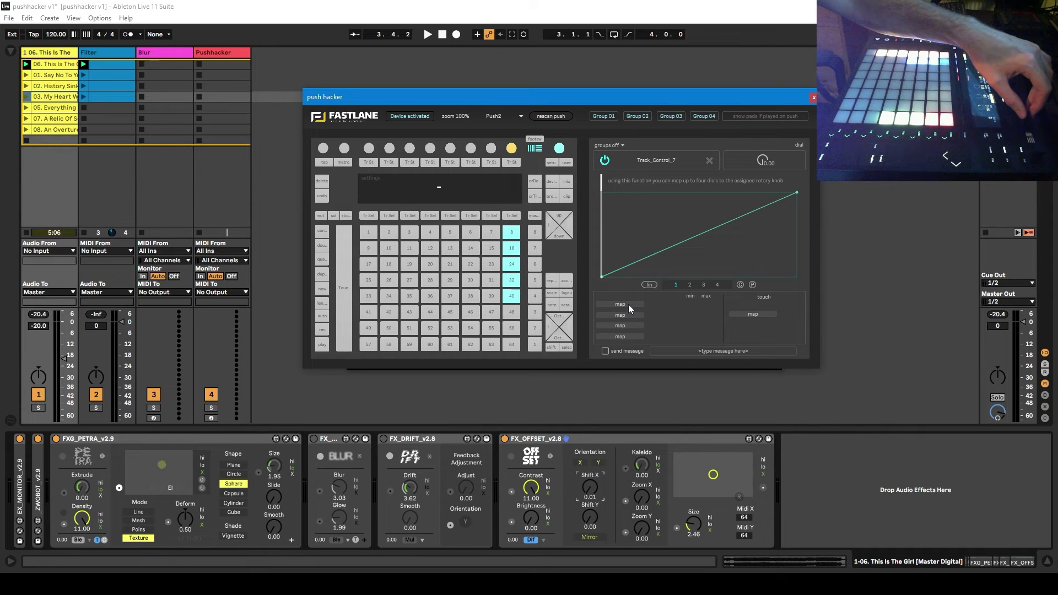
pyautogui.click(628, 305)
pyautogui.click(590, 518)
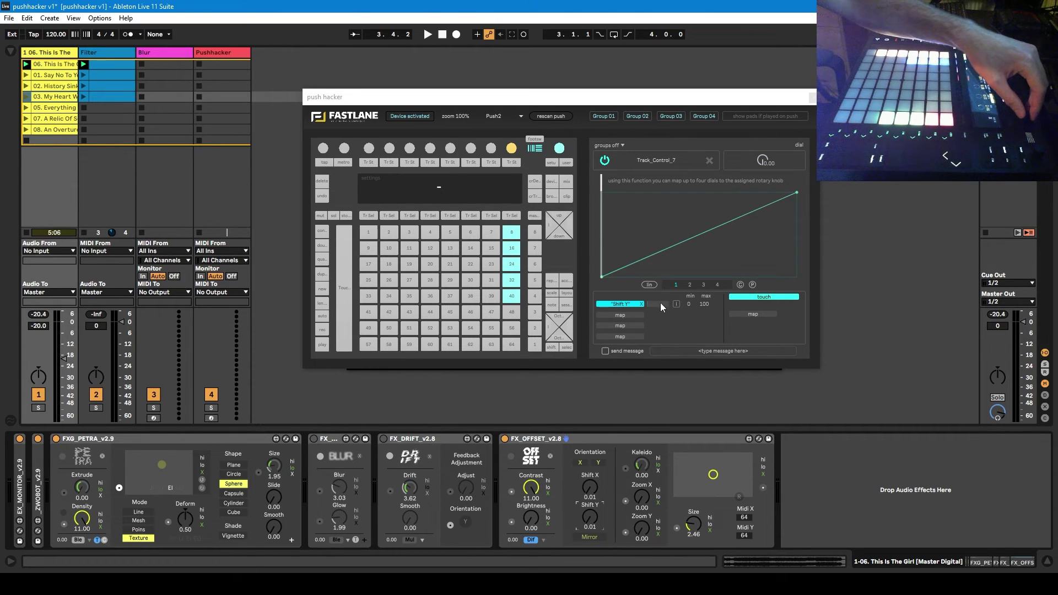
pyautogui.click(710, 160)
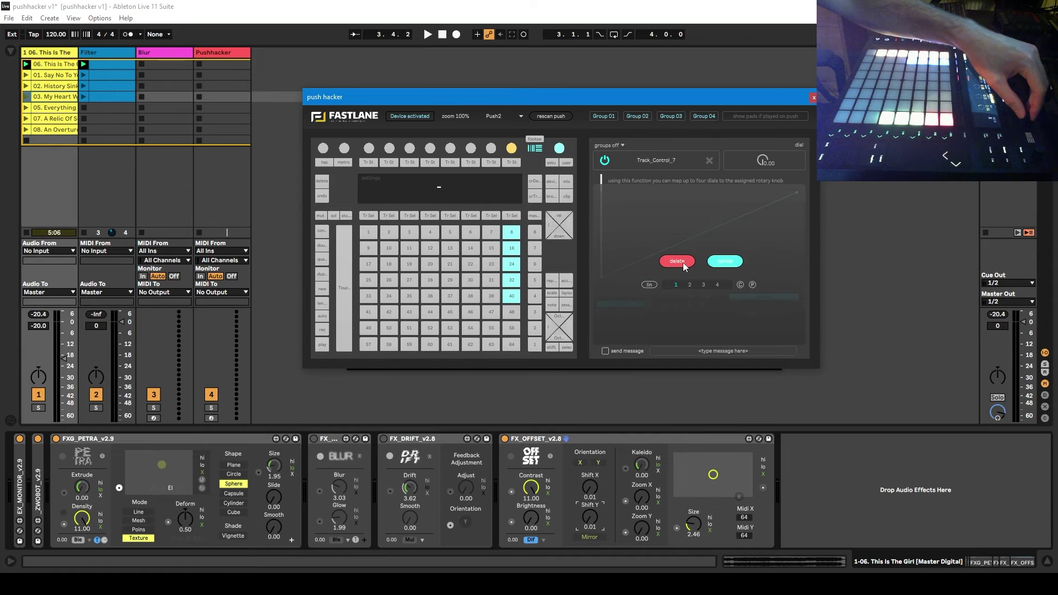
pyautogui.click(683, 262)
# - Map the Master_Volume_Control dial's second slot to FX_OFFSET Shift Y as well
pyautogui.click(559, 150)
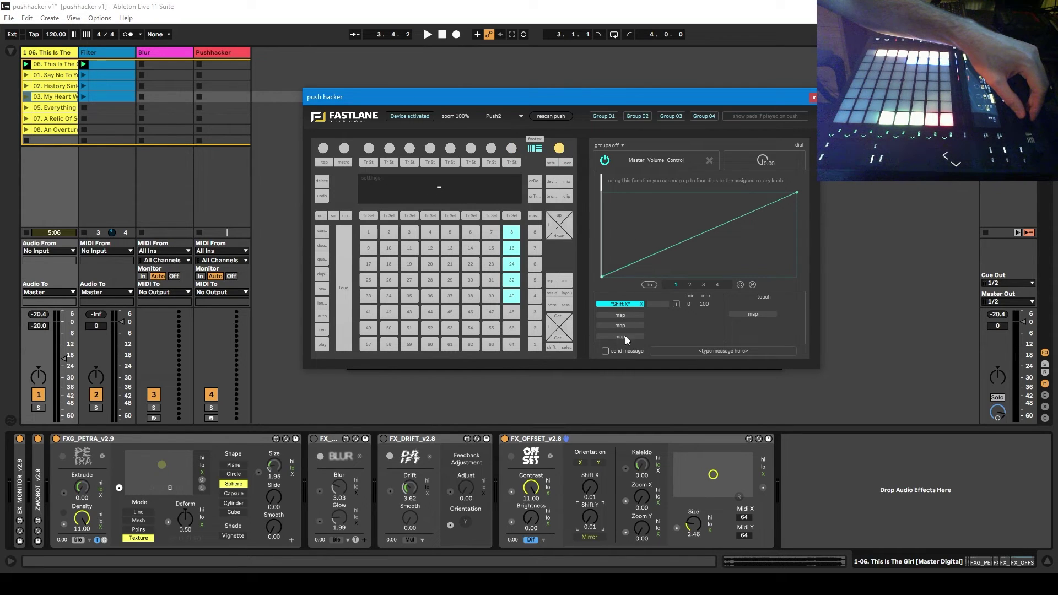
pyautogui.click(628, 316)
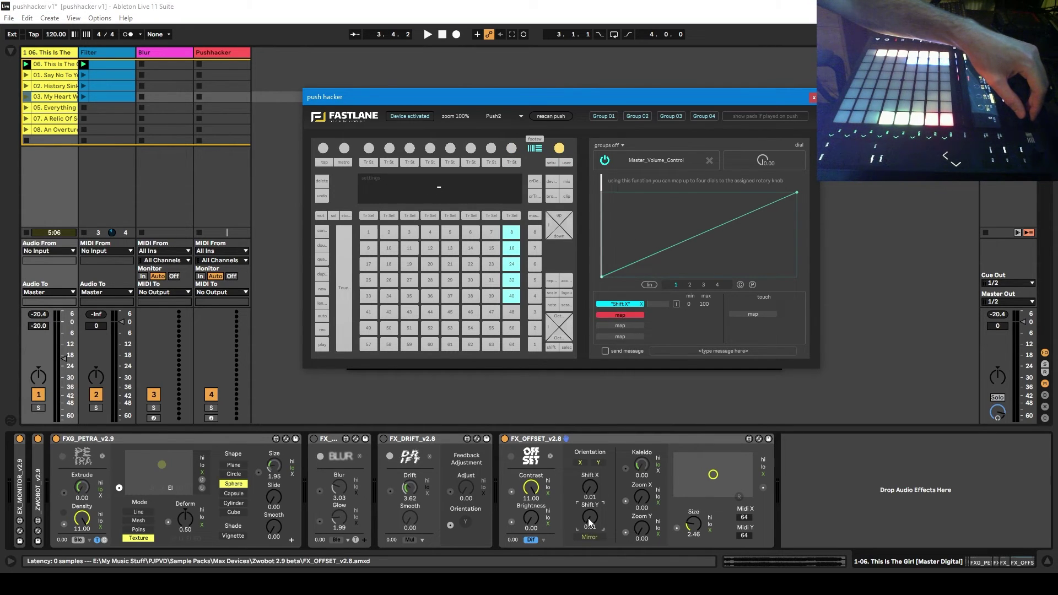
pyautogui.click(589, 518)
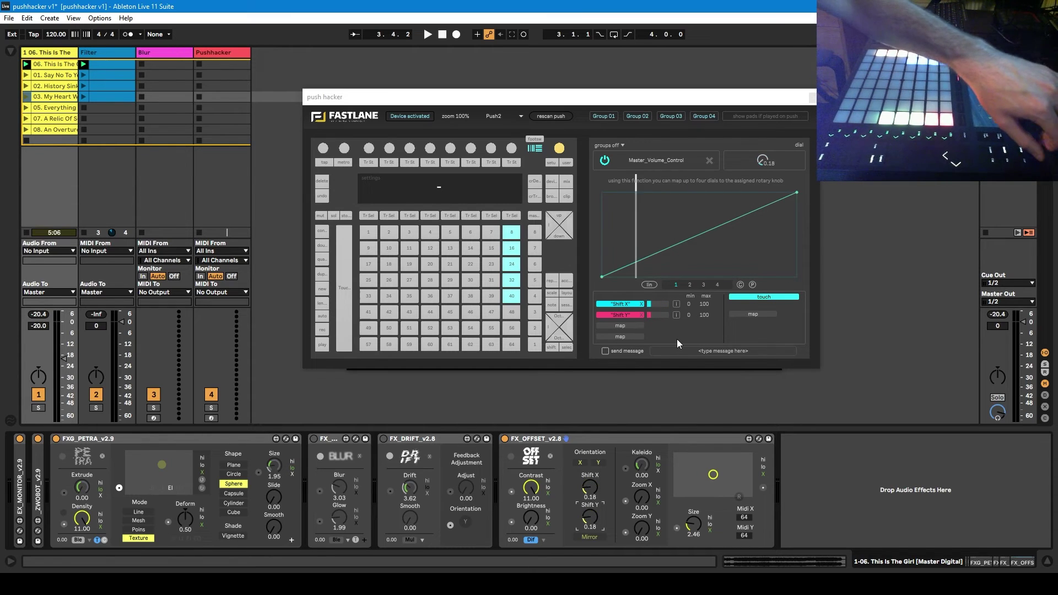
# - Remove Shift Y from the master dial and delete the Track_Control_7 assignment
pyautogui.click(641, 315)
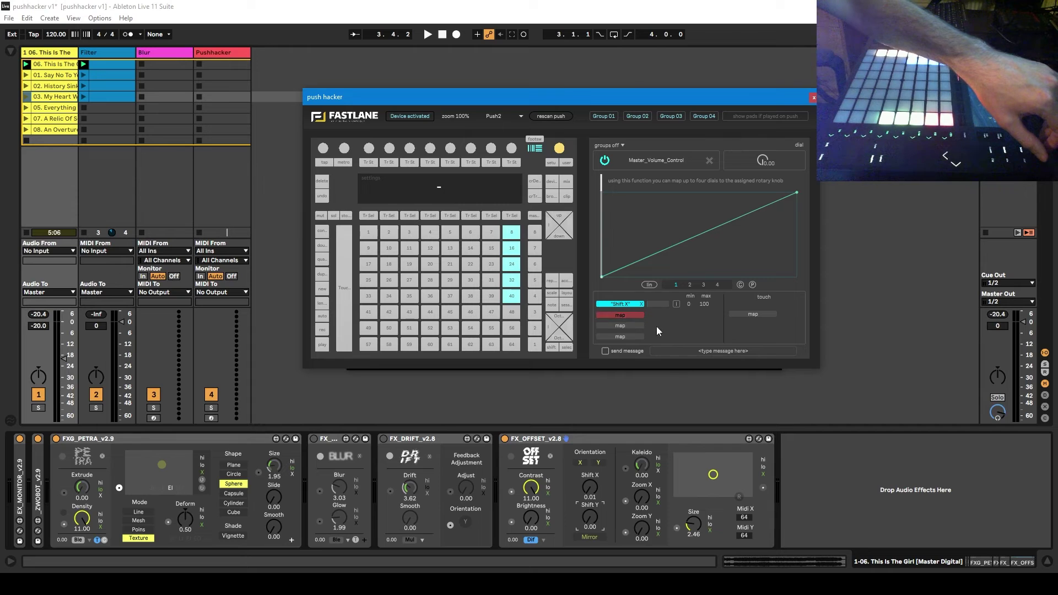
pyautogui.click(622, 304)
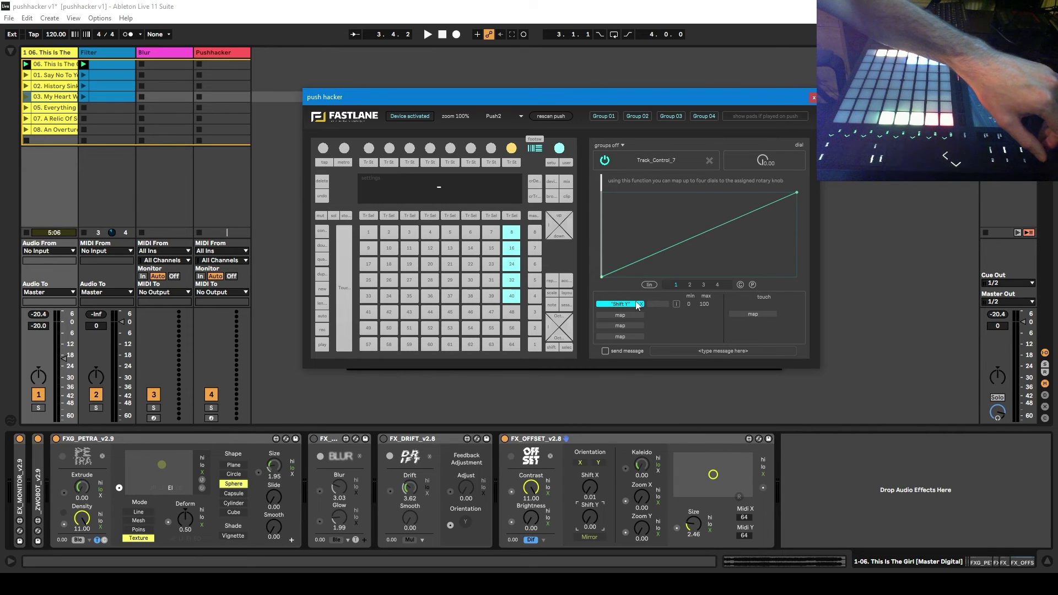
pyautogui.click(712, 161)
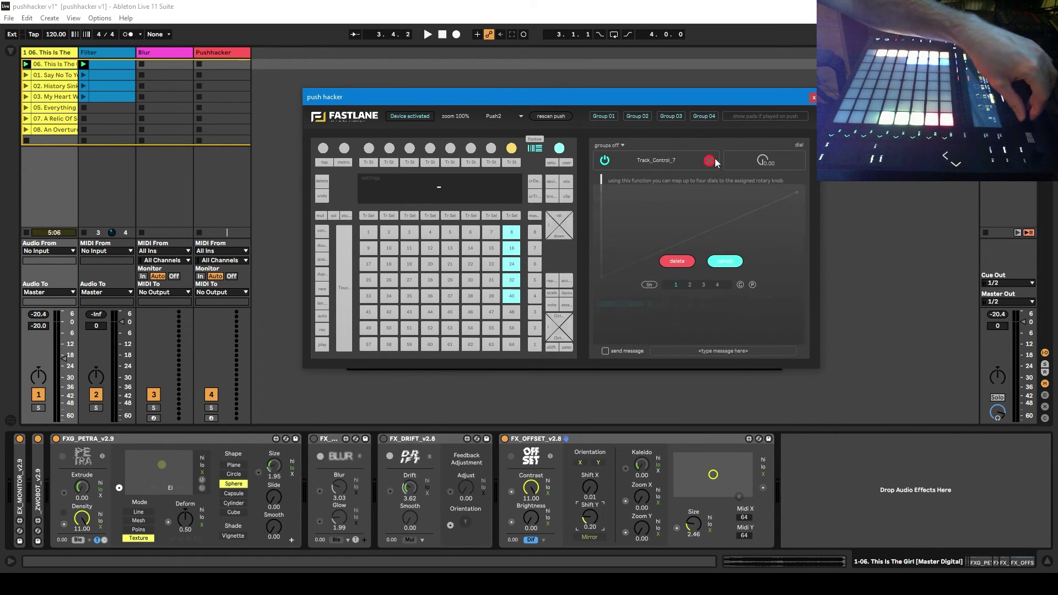
pyautogui.click(688, 261)
# - Recreate a Track_Control_7 curve mapping to Shift Y and delete it again, twice over
pyautogui.click(663, 259)
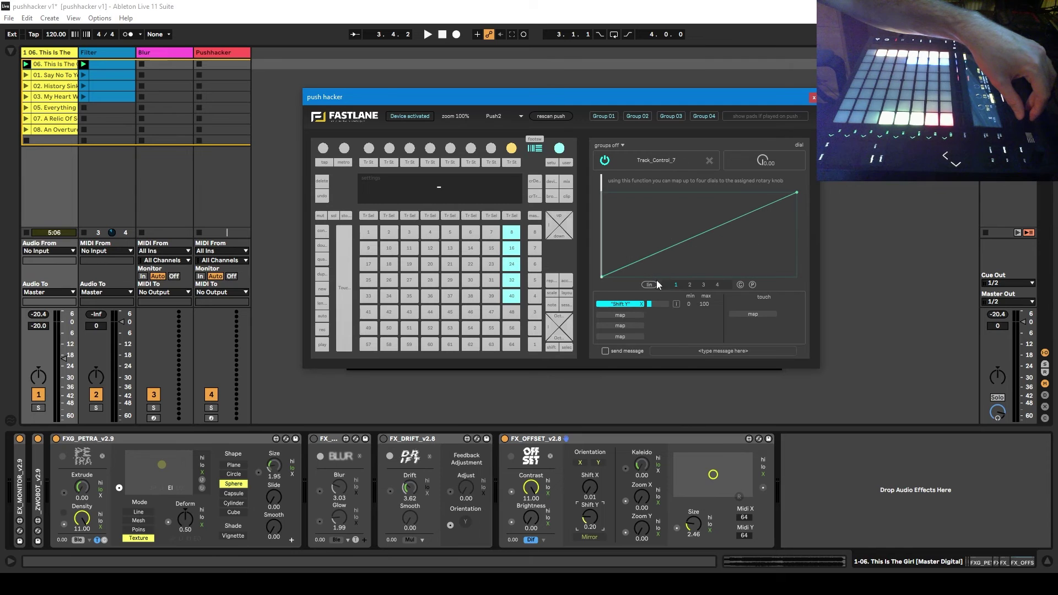
pyautogui.click(709, 164)
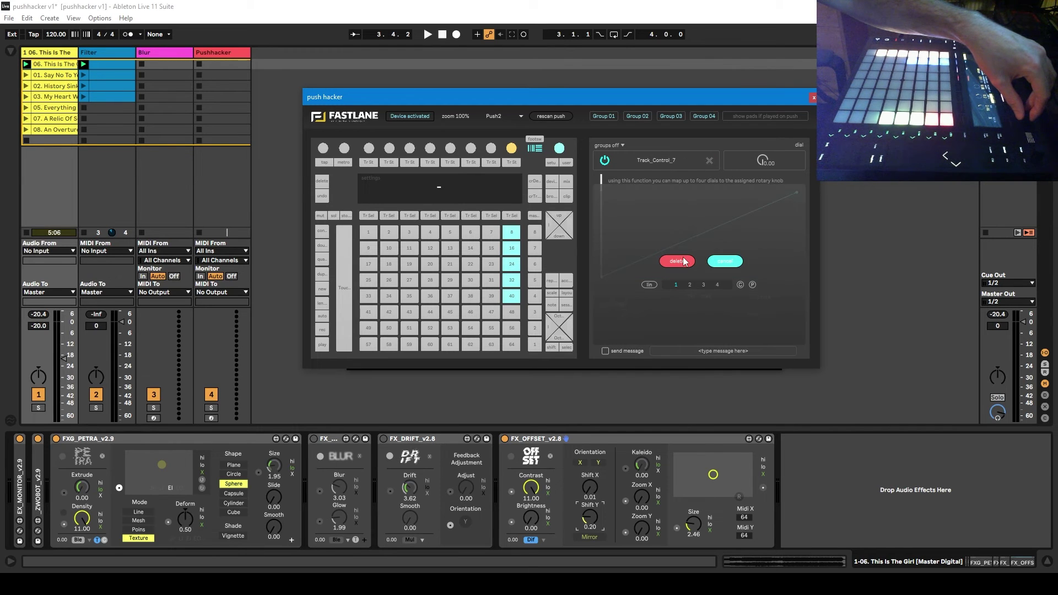
pyautogui.click(684, 260)
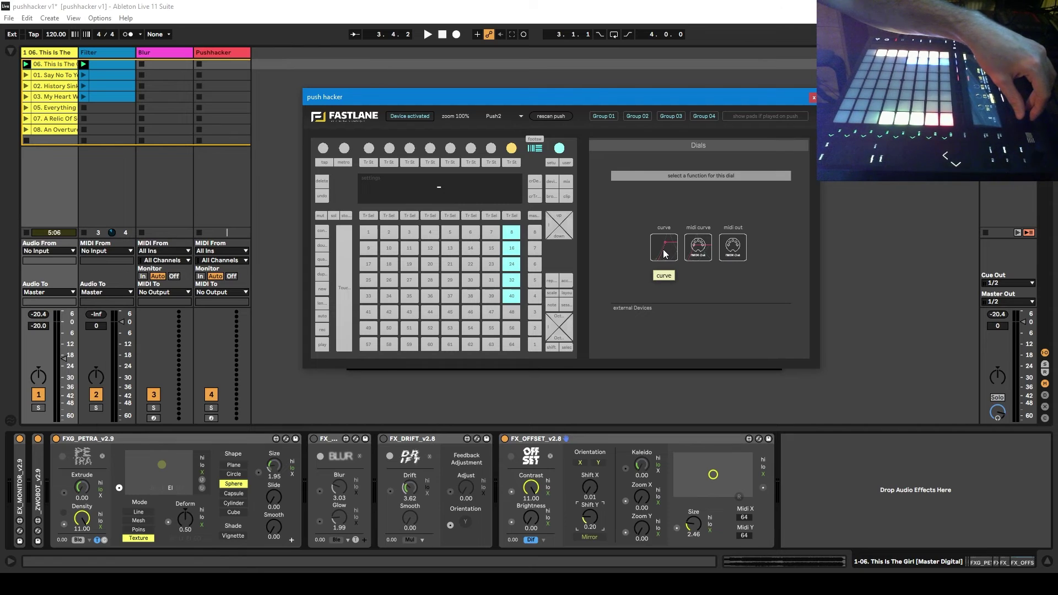
pyautogui.click(665, 254)
pyautogui.click(626, 305)
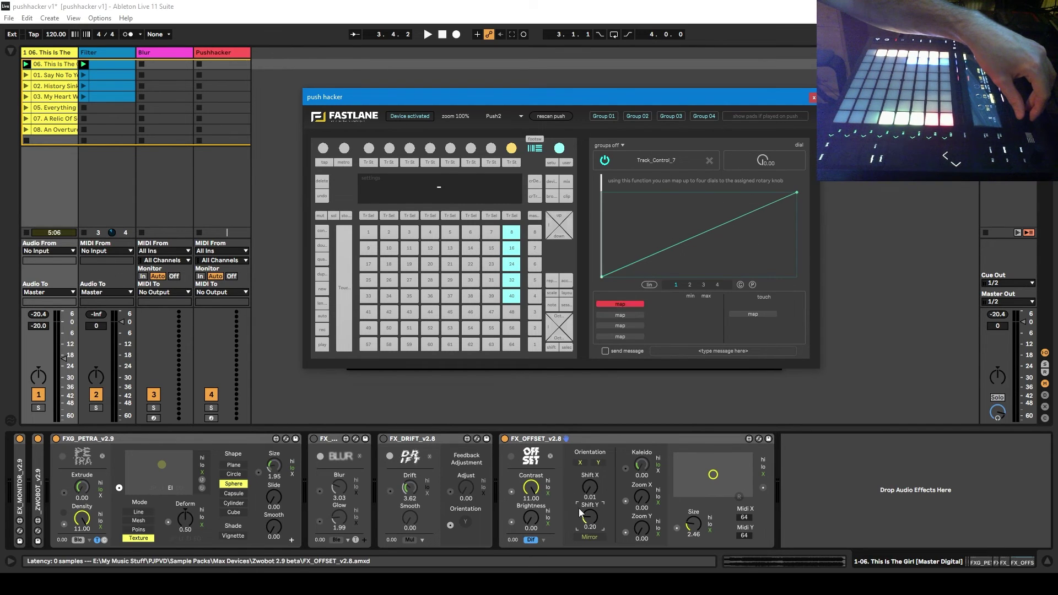
pyautogui.click(632, 306)
pyautogui.click(709, 161)
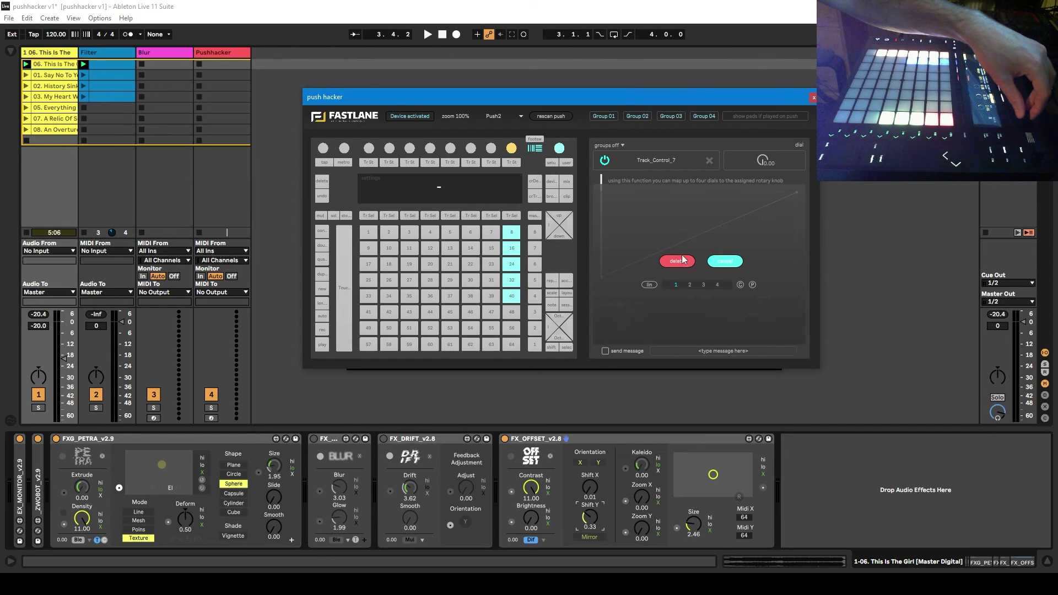
pyautogui.click(688, 263)
# - Close push hacker and reopen it from the Pushhacker track's device
pyautogui.click(814, 98)
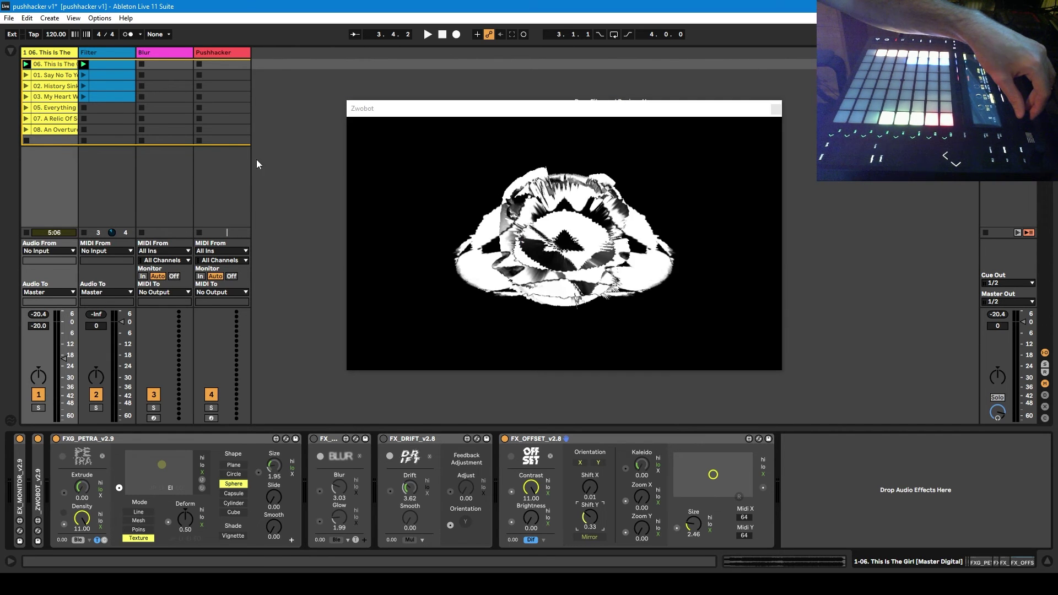
pyautogui.click(227, 53)
pyautogui.click(74, 507)
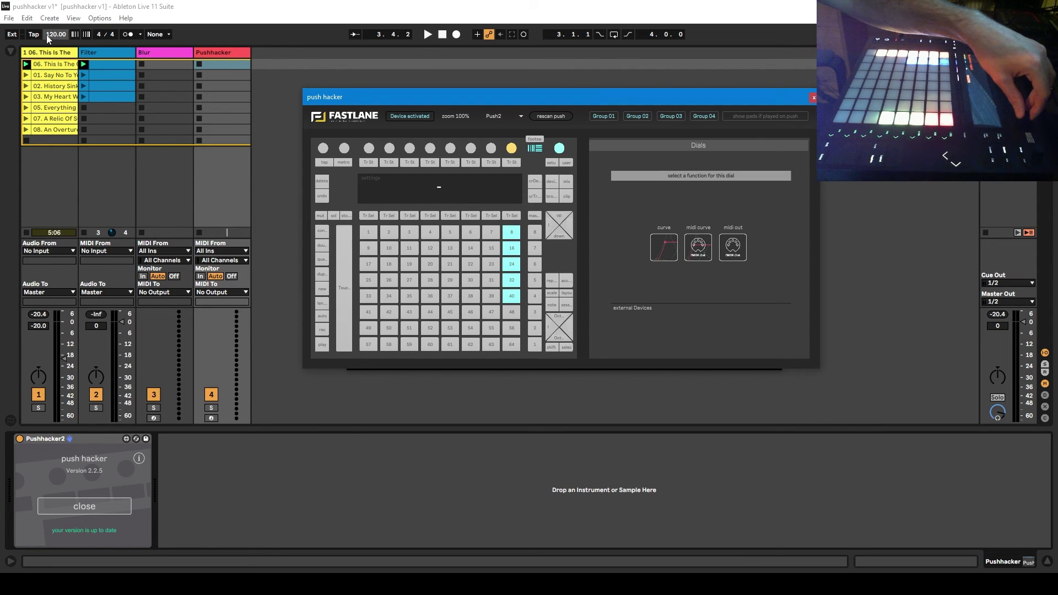
# - Map Track_Control_7's first slot to Shift Y, check the master dial's Shift X mapping, and close push hacker
pyautogui.click(663, 252)
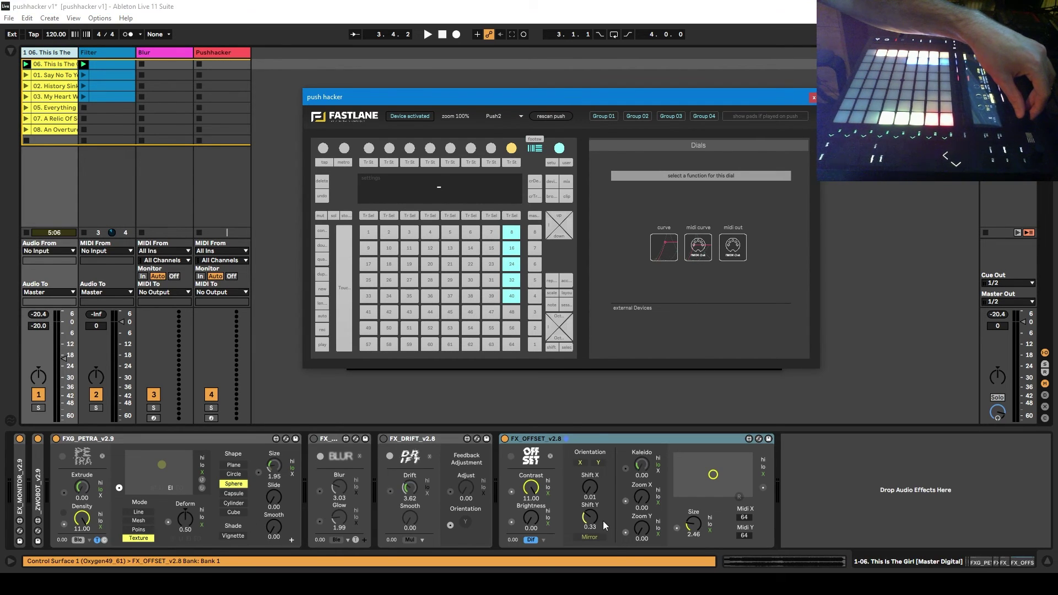
pyautogui.click(622, 303)
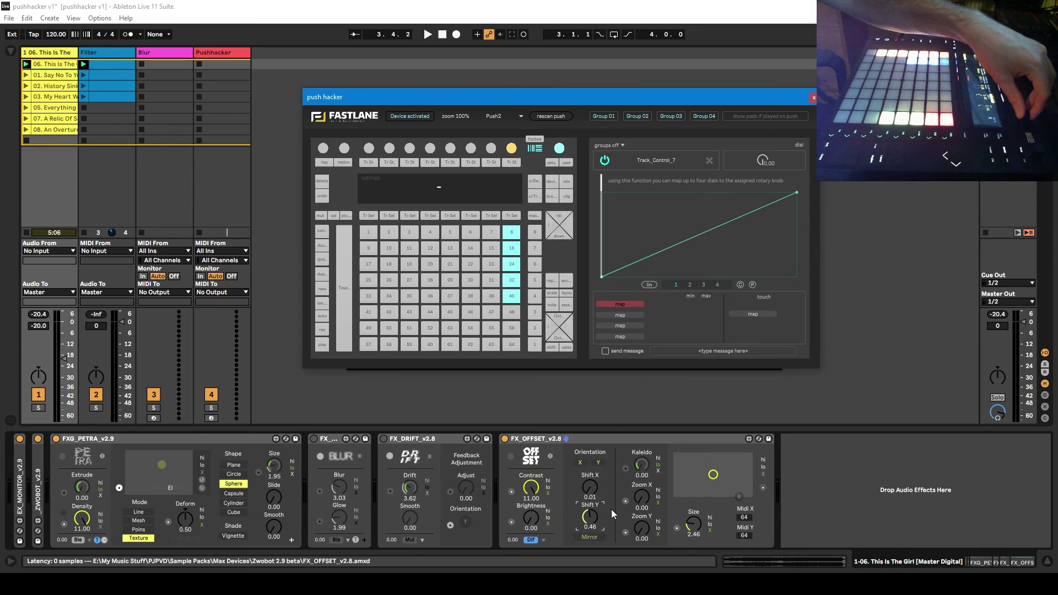
pyautogui.click(590, 516)
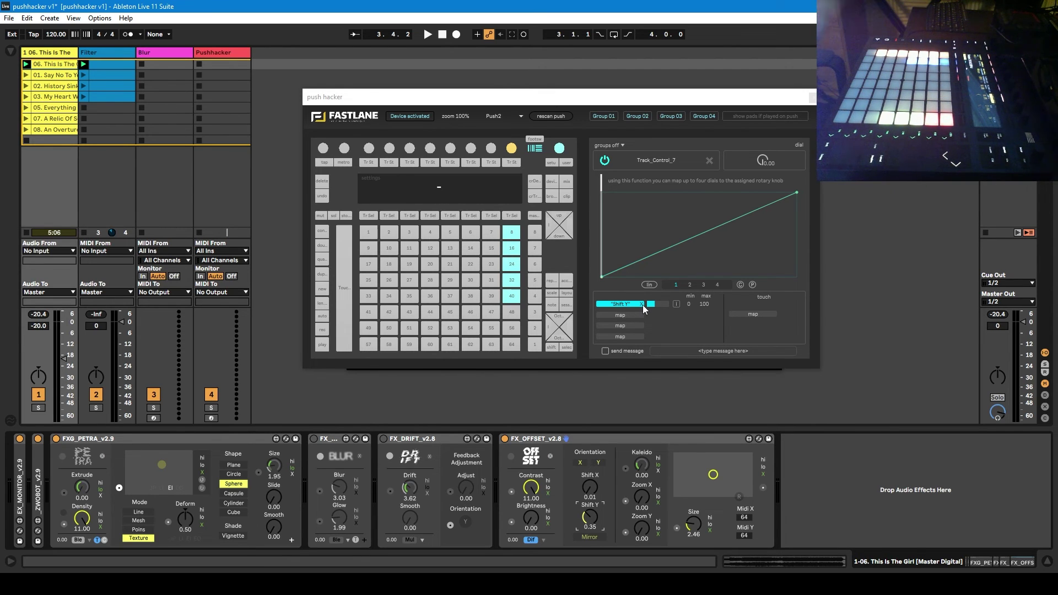
pyautogui.click(643, 305)
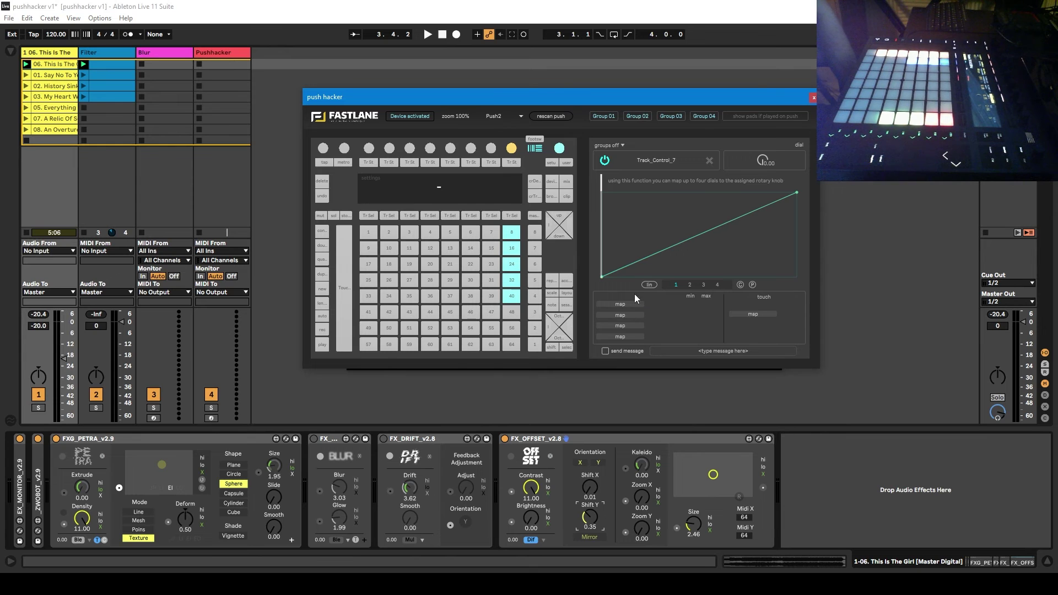
pyautogui.click(560, 149)
pyautogui.click(435, 423)
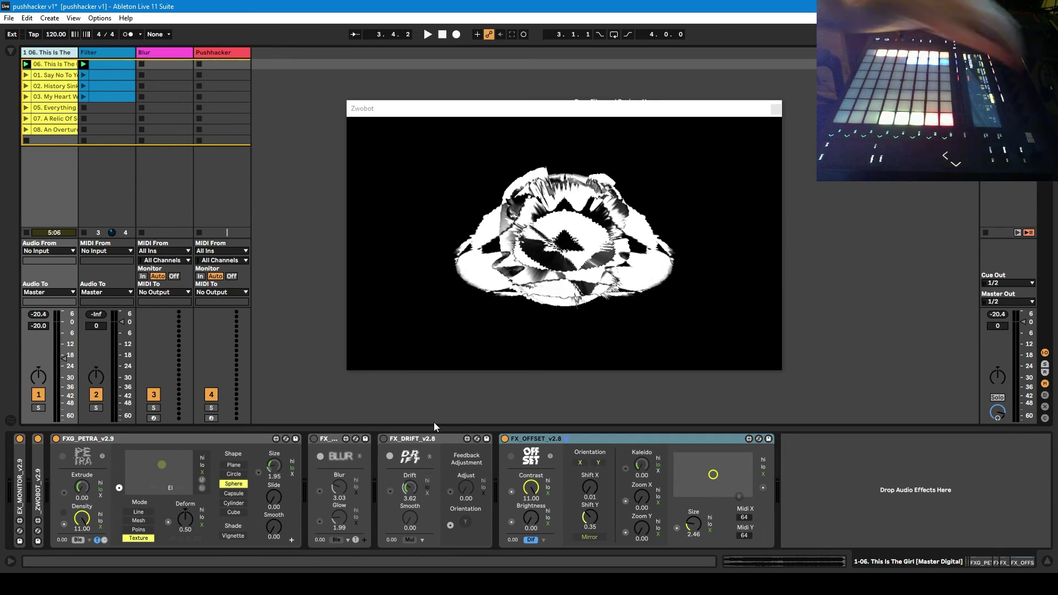
# - Start the song from the transport Play button so the Zwobot visuals animate
pyautogui.click(427, 34)
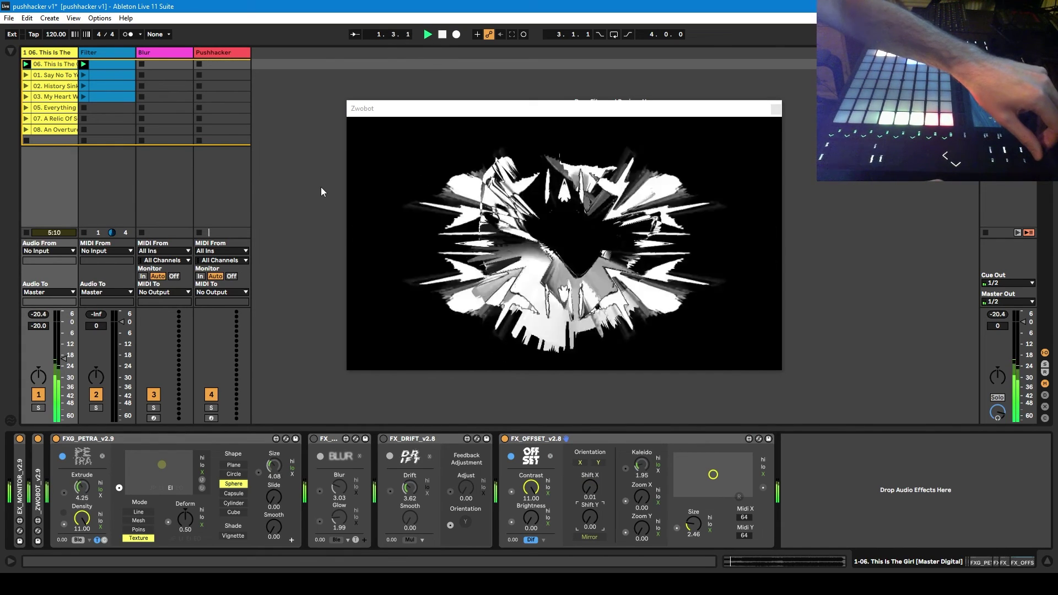